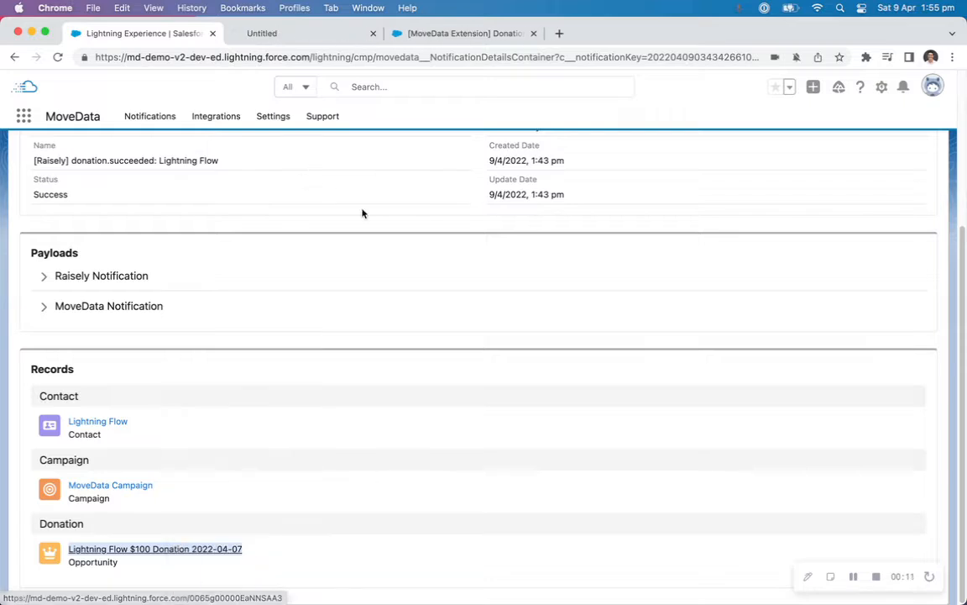
Review the donation opportunity's detail fields and bring up the Donation Mapping flow in Flow Builder.
{"action": "scroll", "coordinate": [340, 149], "scroll_direction": "up", "scroll_amount": 2}
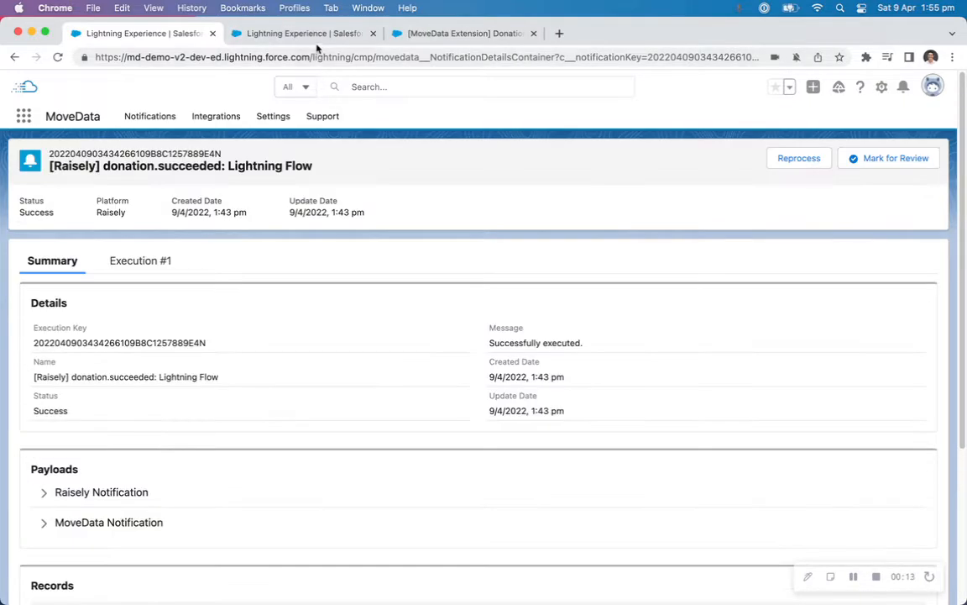
{"action": "left_click", "coordinate": [318, 35]}
{"action": "left_click", "coordinate": [117, 311]}
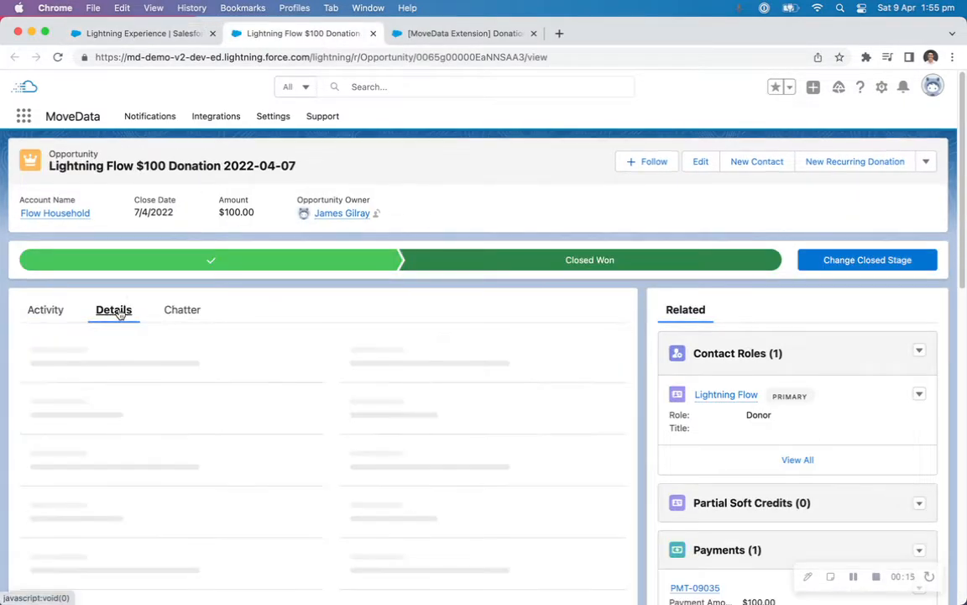
{"action": "scroll", "coordinate": [201, 370], "scroll_direction": "down", "scroll_amount": 5}
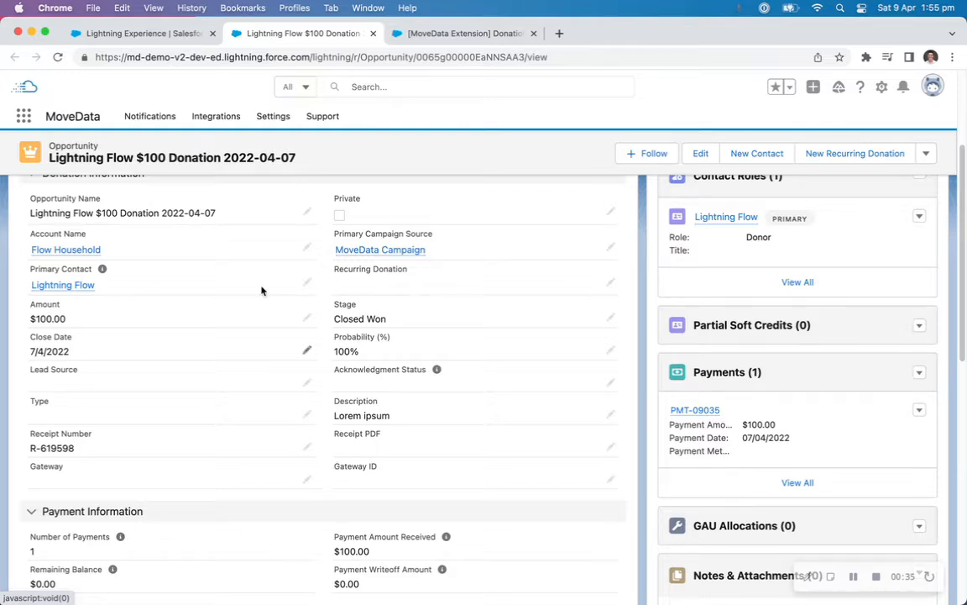
{"action": "left_click", "coordinate": [438, 33]}
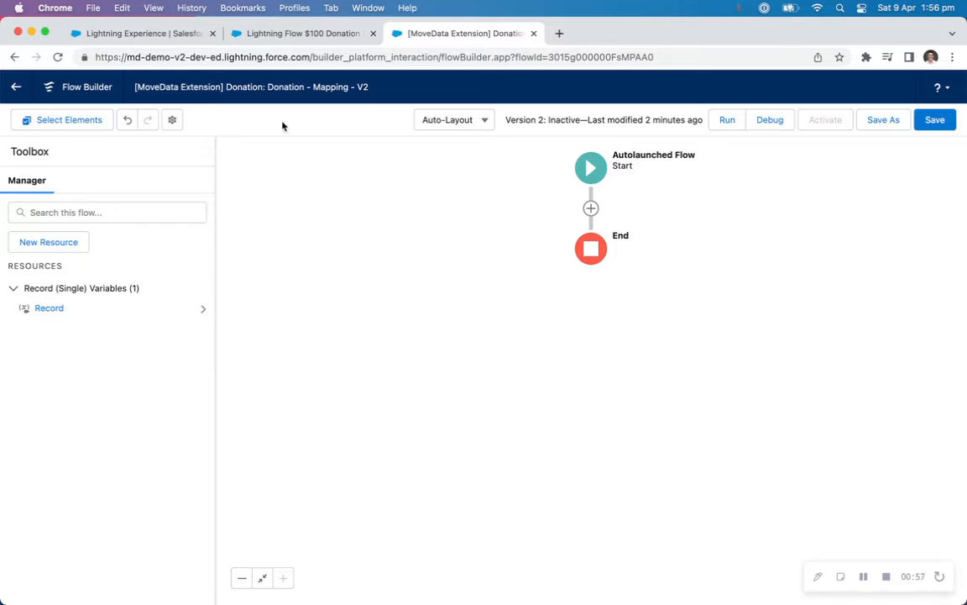
Examine the Raisely notification's Execution #1 log, focusing on the parameters passed to the Donation group.
{"action": "left_click", "coordinate": [164, 35]}
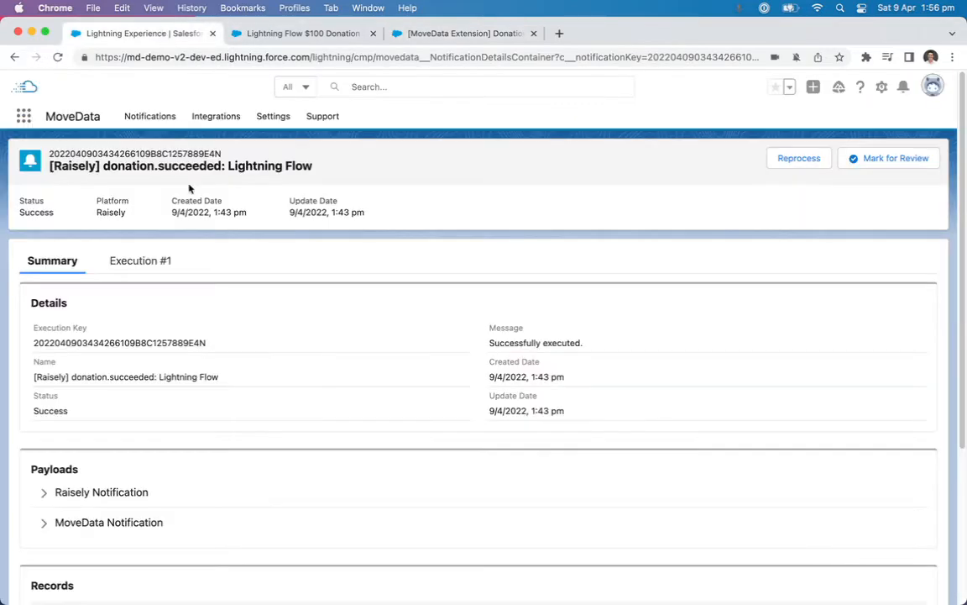
{"action": "left_click", "coordinate": [130, 265]}
{"action": "scroll", "coordinate": [309, 289], "scroll_direction": "down", "scroll_amount": 5}
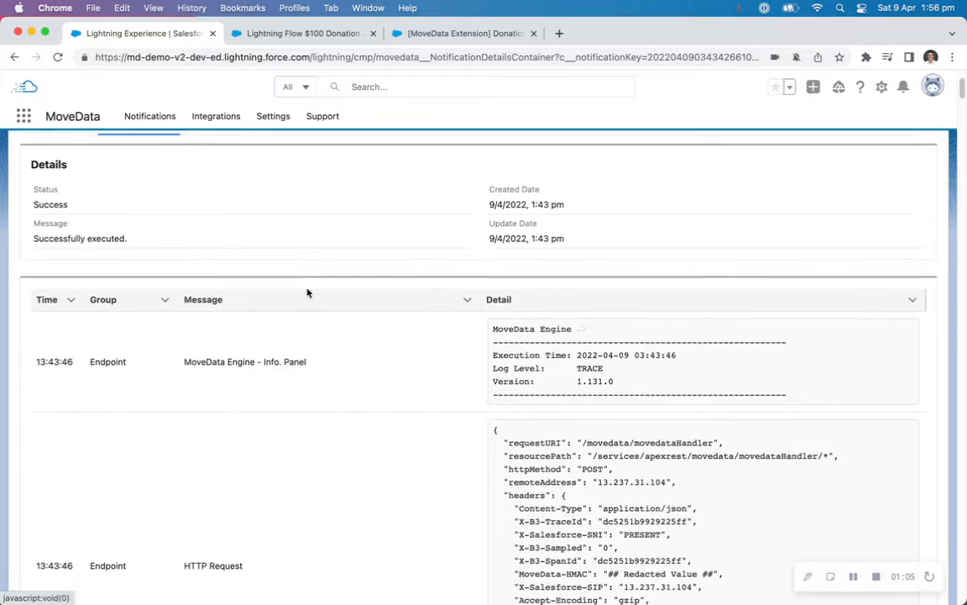
{"action": "scroll", "coordinate": [447, 301], "scroll_direction": "down", "scroll_amount": 2}
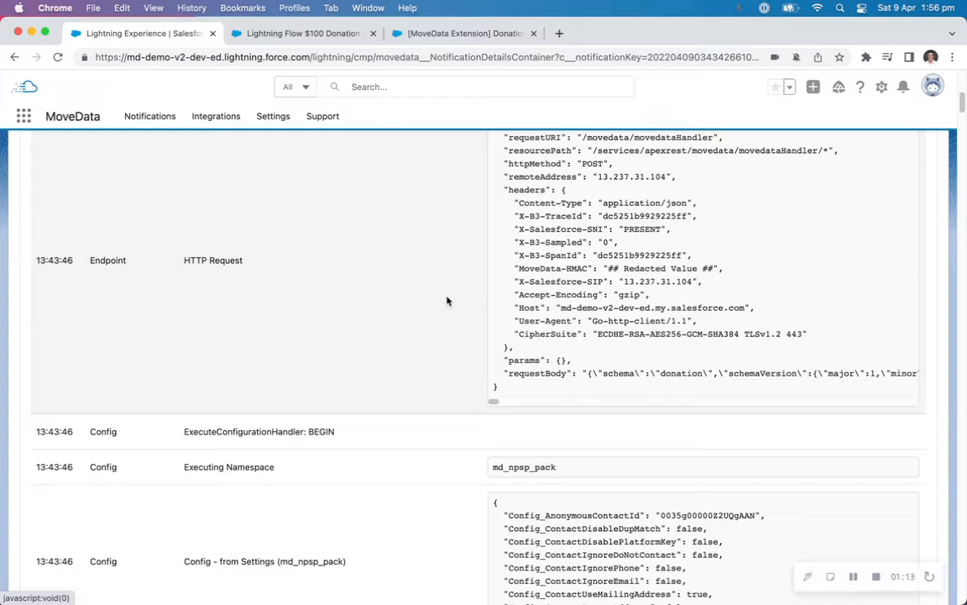
{"action": "scroll", "coordinate": [447, 298], "scroll_direction": "down", "scroll_amount": 10}
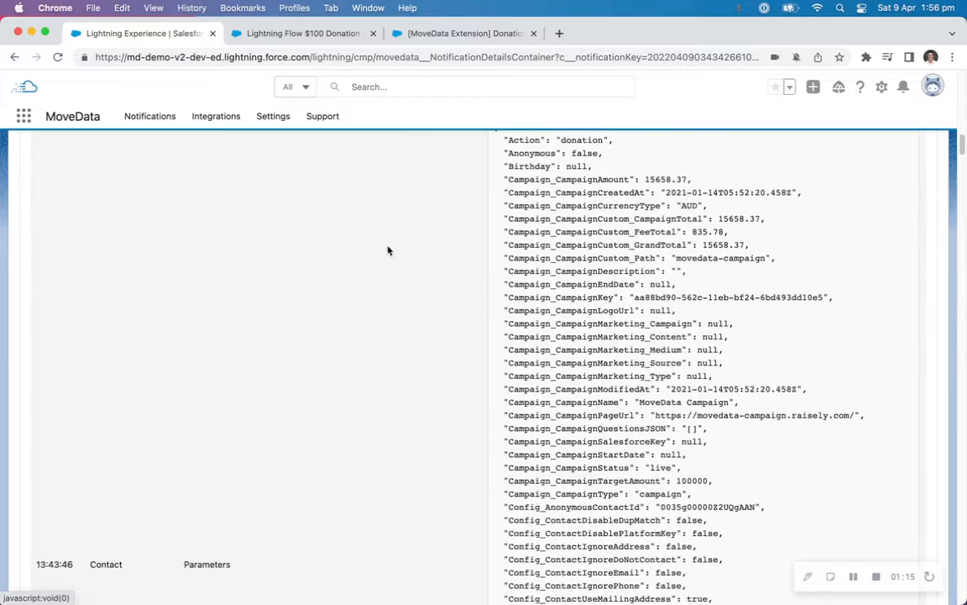
{"action": "scroll", "coordinate": [389, 251], "scroll_direction": "up", "scroll_amount": 3}
{"action": "scroll", "coordinate": [243, 299], "scroll_direction": "down", "scroll_amount": 5}
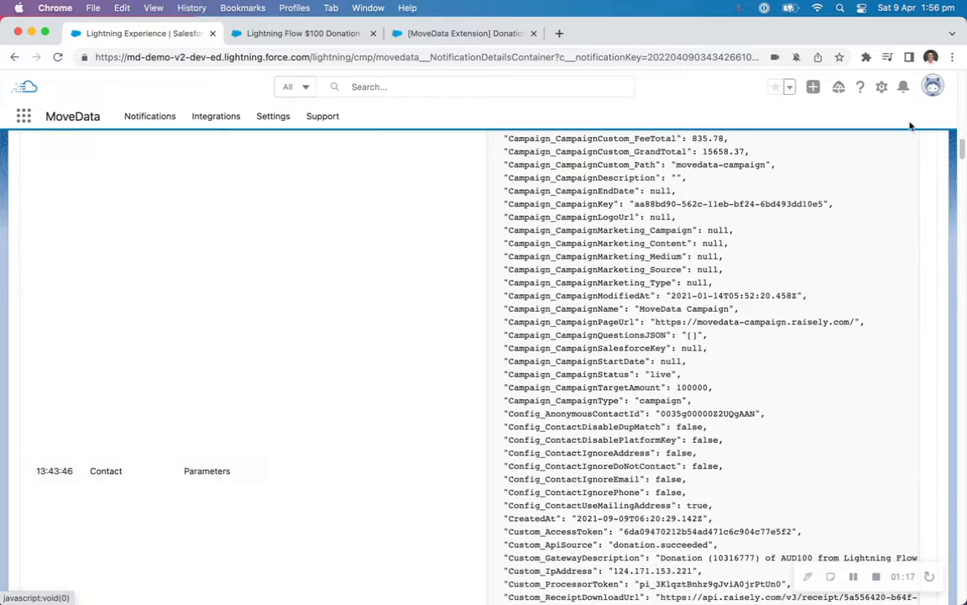
{"action": "left_click_drag", "start_coordinate": [964, 147], "coordinate": [964, 531]}
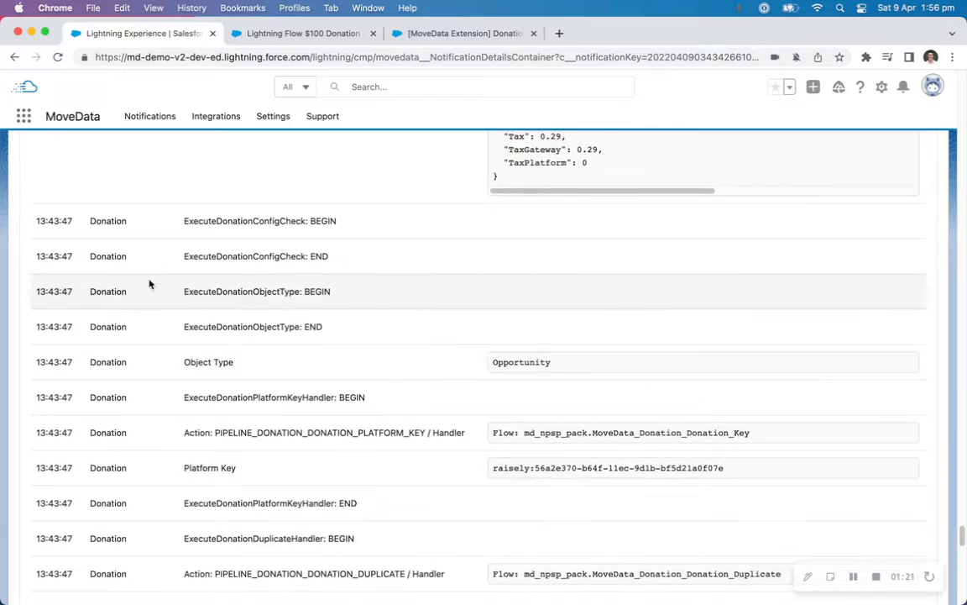
{"action": "scroll", "coordinate": [149, 265], "scroll_direction": "up", "scroll_amount": 10}
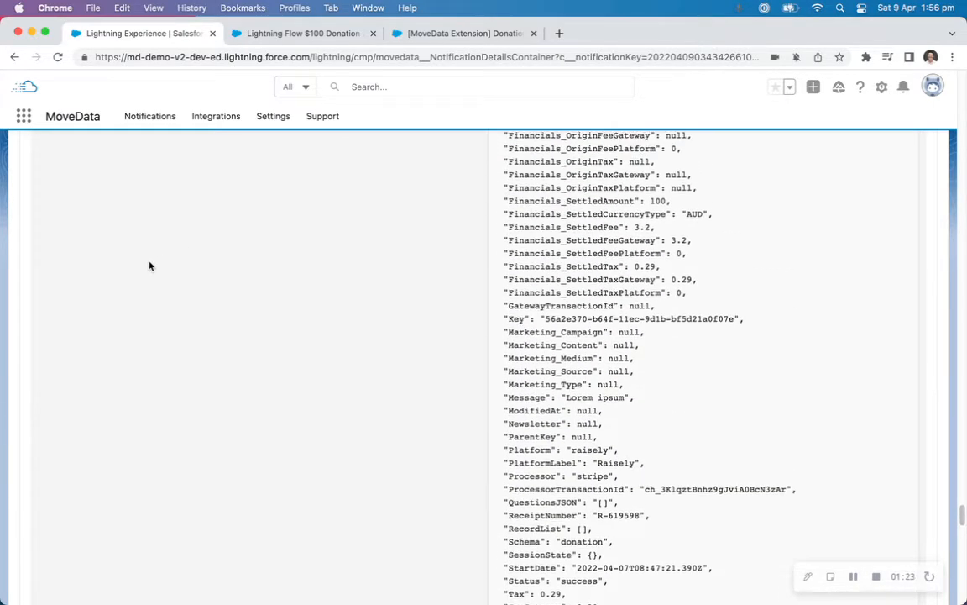
{"action": "scroll", "coordinate": [148, 266], "scroll_direction": "up", "scroll_amount": 10}
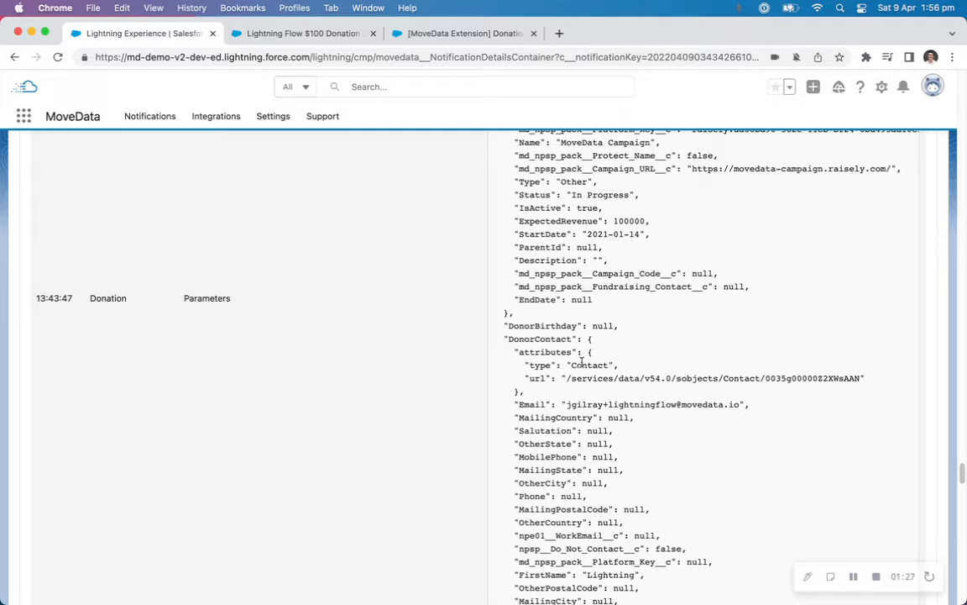
{"action": "scroll", "coordinate": [582, 361], "scroll_direction": "down", "scroll_amount": 1}
{"action": "scroll", "coordinate": [581, 361], "scroll_direction": "down", "scroll_amount": 15}
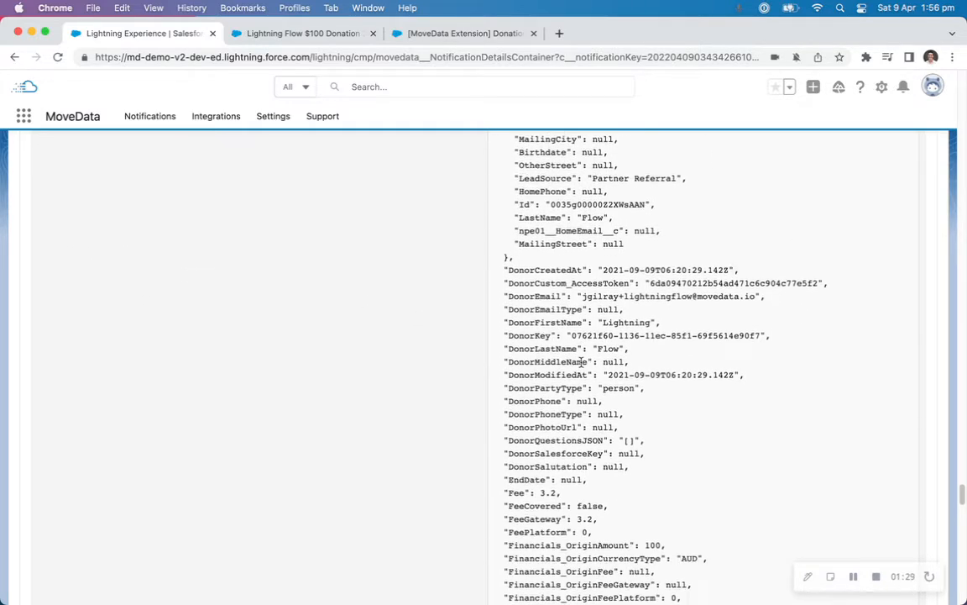
{"action": "scroll", "coordinate": [582, 365], "scroll_direction": "down", "scroll_amount": 6}
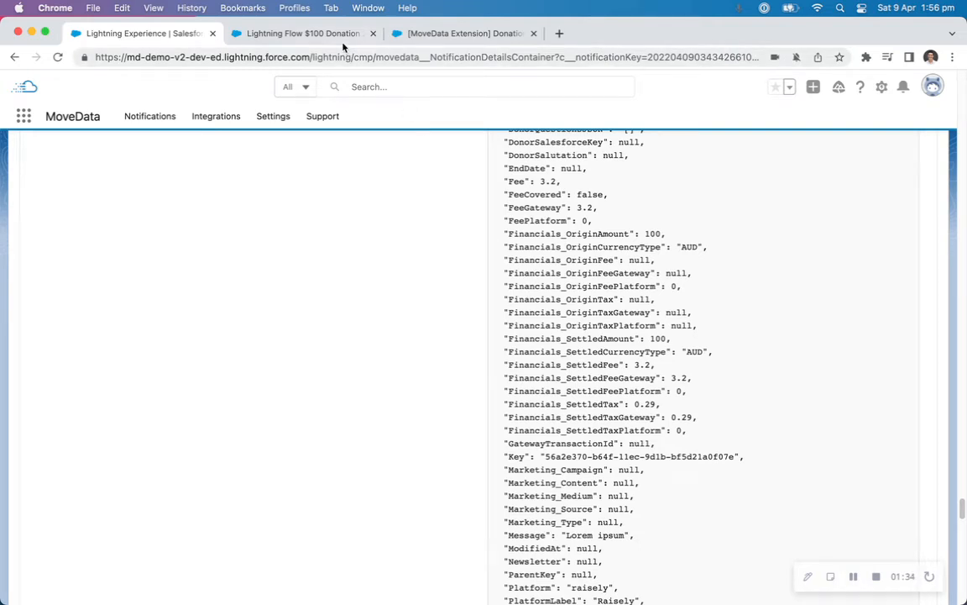
Check the opportunity's Gateway field and highlight the matching Processor entry in the execution log's donation parameters.
{"action": "left_click", "coordinate": [337, 37]}
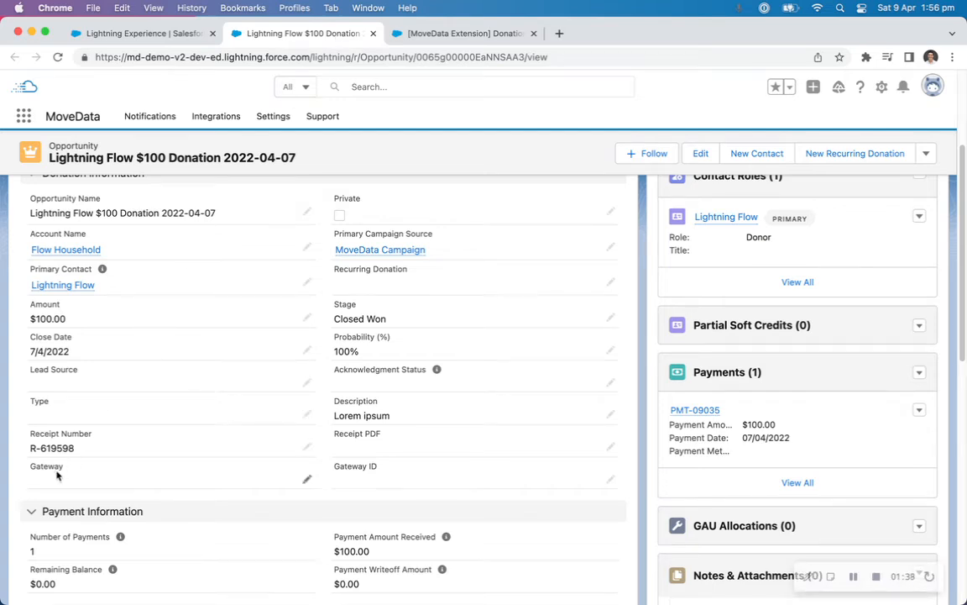
{"action": "left_click", "coordinate": [143, 34]}
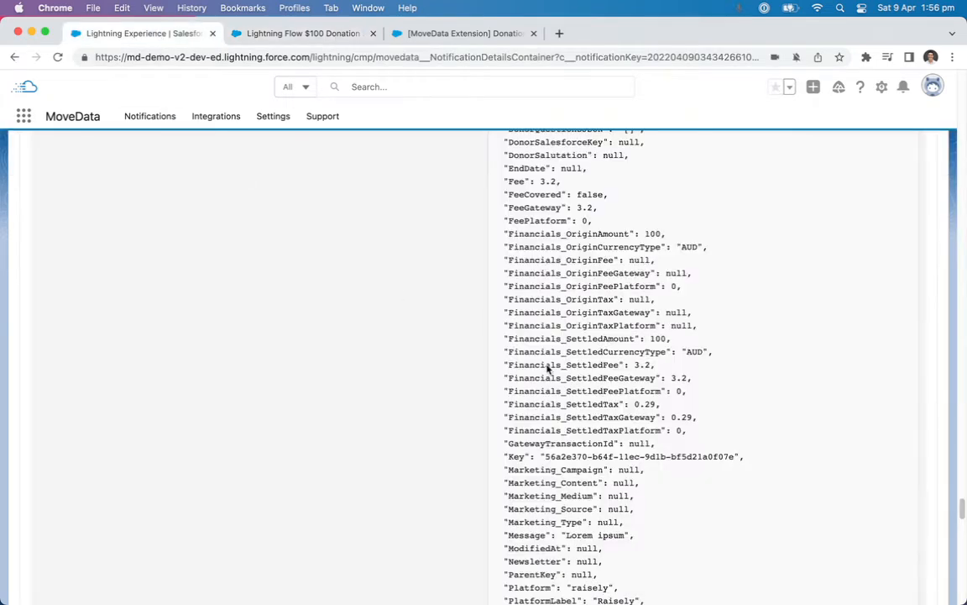
{"action": "scroll", "coordinate": [577, 386], "scroll_direction": "down", "scroll_amount": 5}
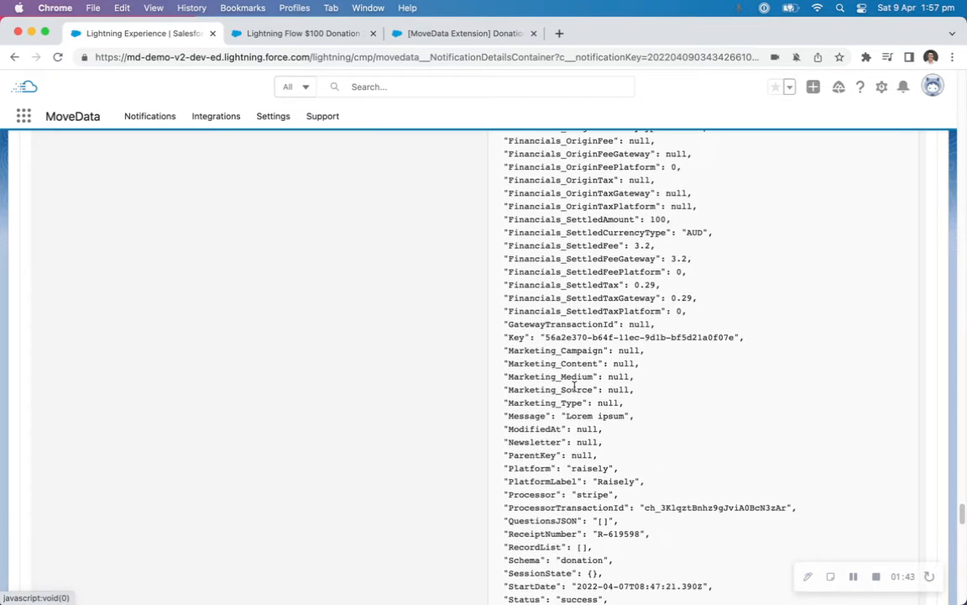
{"action": "scroll", "coordinate": [575, 385], "scroll_direction": "down", "scroll_amount": 2}
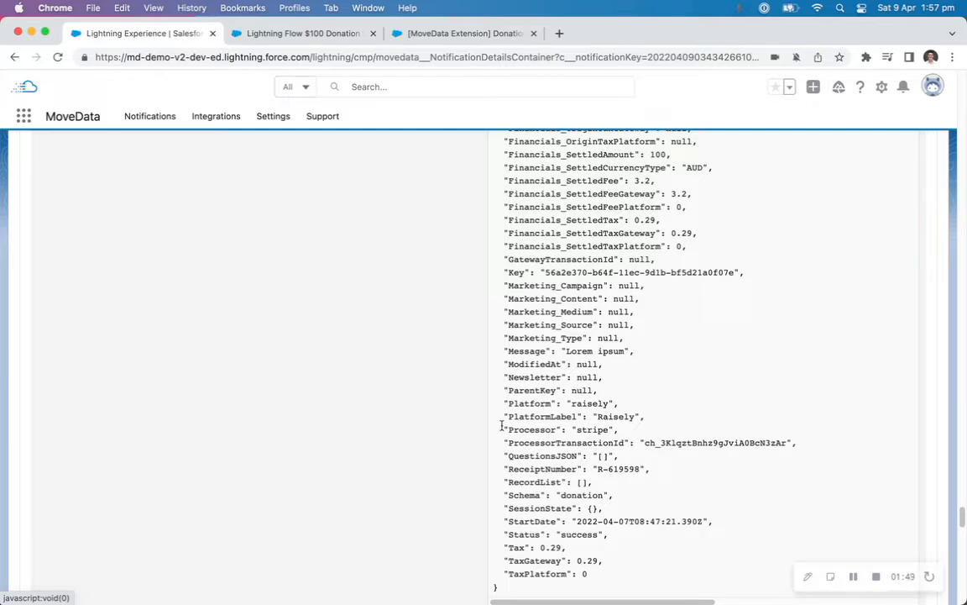
{"action": "left_click_drag", "start_coordinate": [502, 429], "coordinate": [620, 431]}
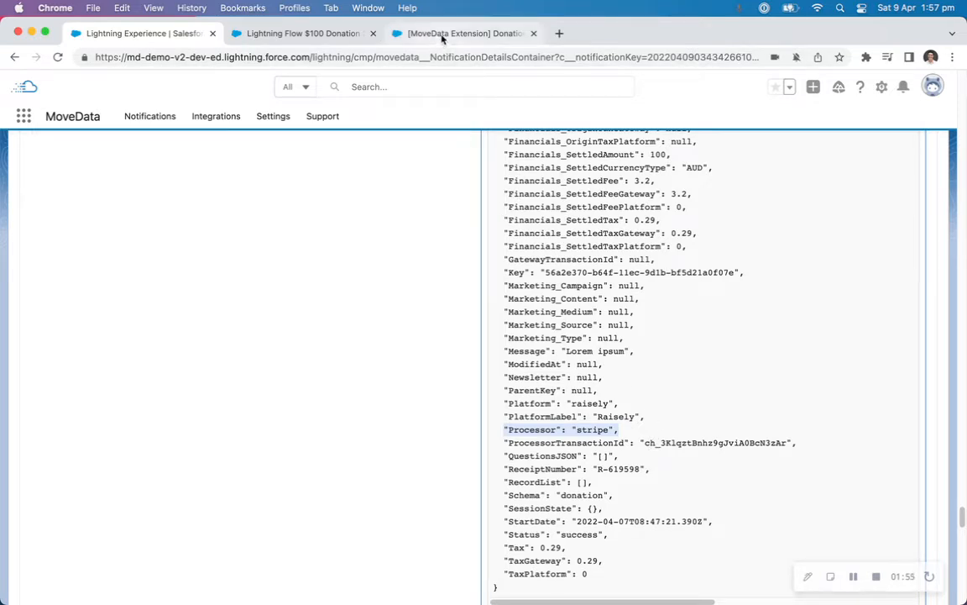
Add a Decision element labelled "Determine Processor" between the start and end of the Donation Mapping flow.
{"action": "left_click", "coordinate": [442, 36]}
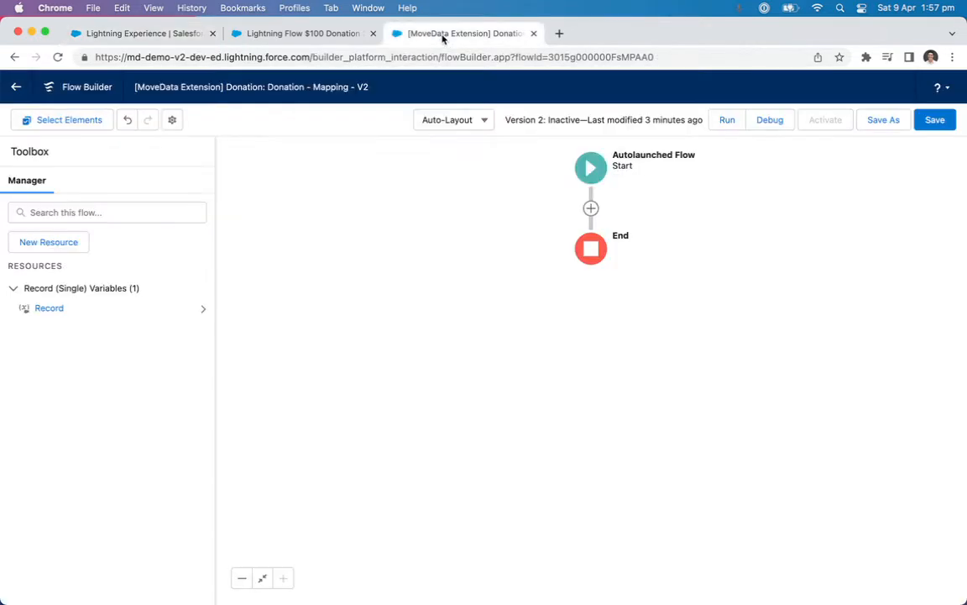
{"action": "left_click", "coordinate": [592, 209]}
{"action": "left_click", "coordinate": [554, 406]}
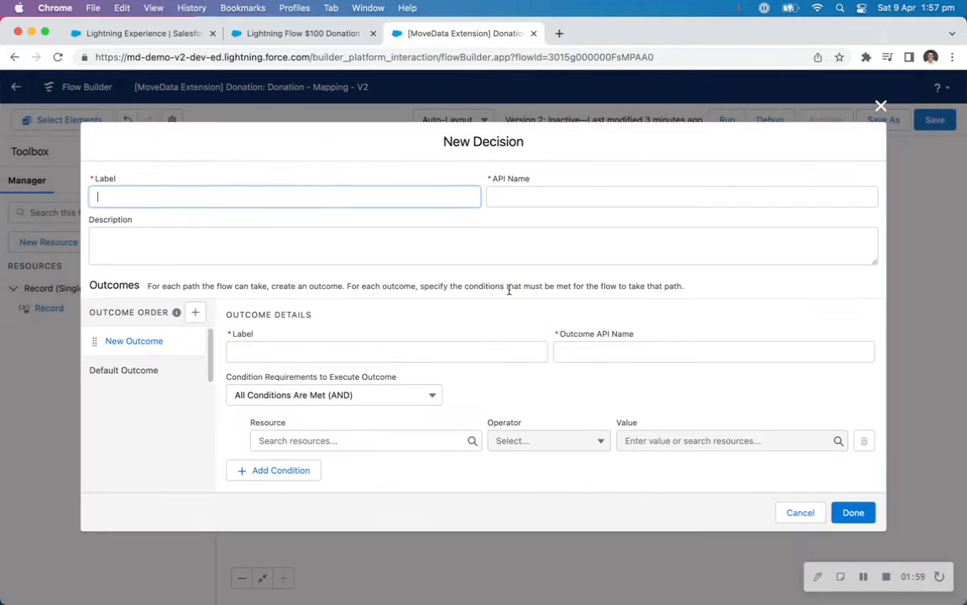
{"action": "type", "text": "Determine"}
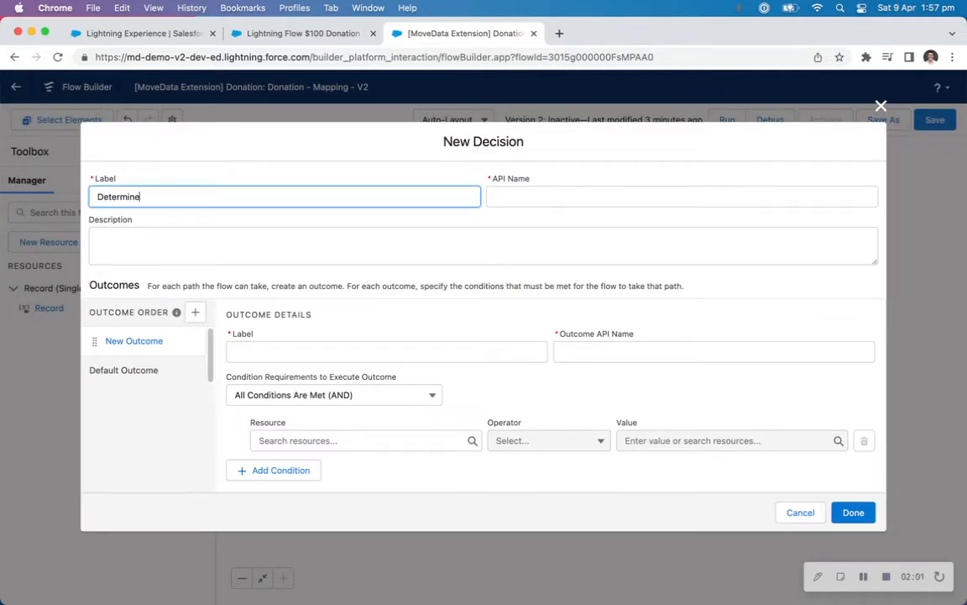
{"action": "type", "text": " Processor"}
{"action": "key", "text": "Tab"}
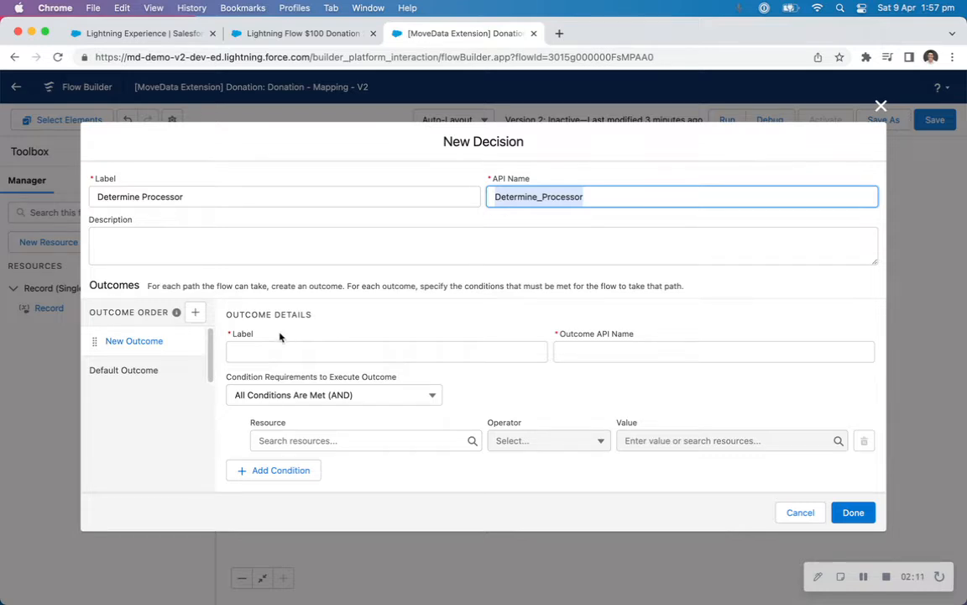
Label the decision's first outcome "Stripe" and rename the default outcome "[Default]".
{"action": "left_click", "coordinate": [286, 353]}
{"action": "type", "text": "Stripe"}
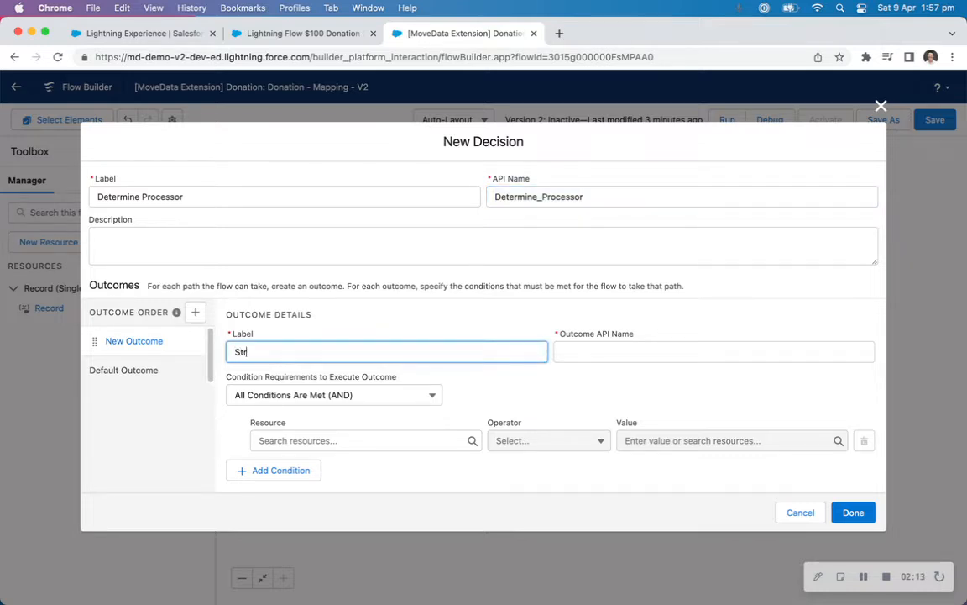
{"action": "left_click", "coordinate": [177, 372]}
{"action": "triple_click", "coordinate": [344, 336]}
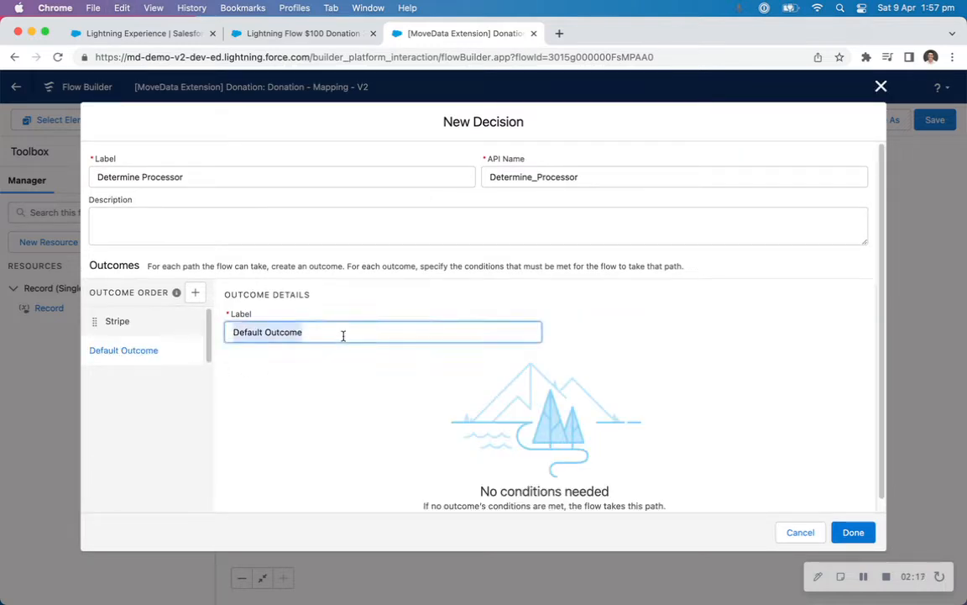
{"action": "type", "text": "[Default"}
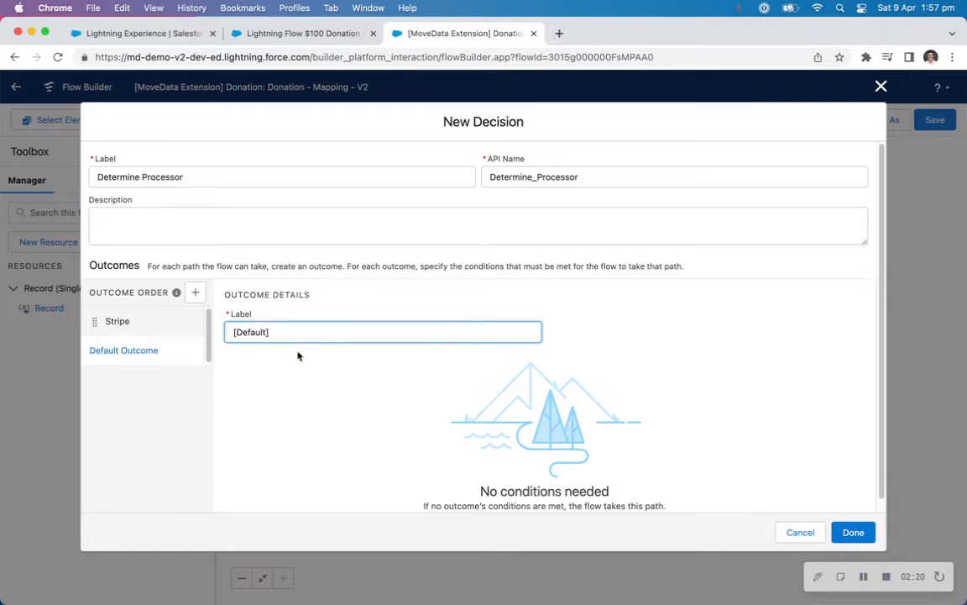
{"action": "left_click", "coordinate": [164, 322]}
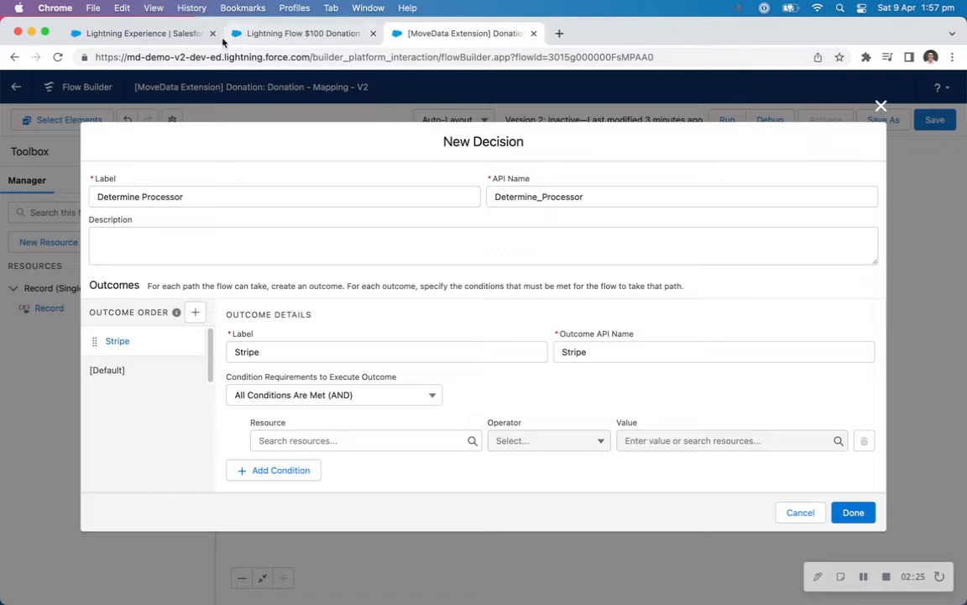
Check the exact name of the Processor parameter in the notification's execution log, and return to the new decision.
{"action": "left_click", "coordinate": [186, 33]}
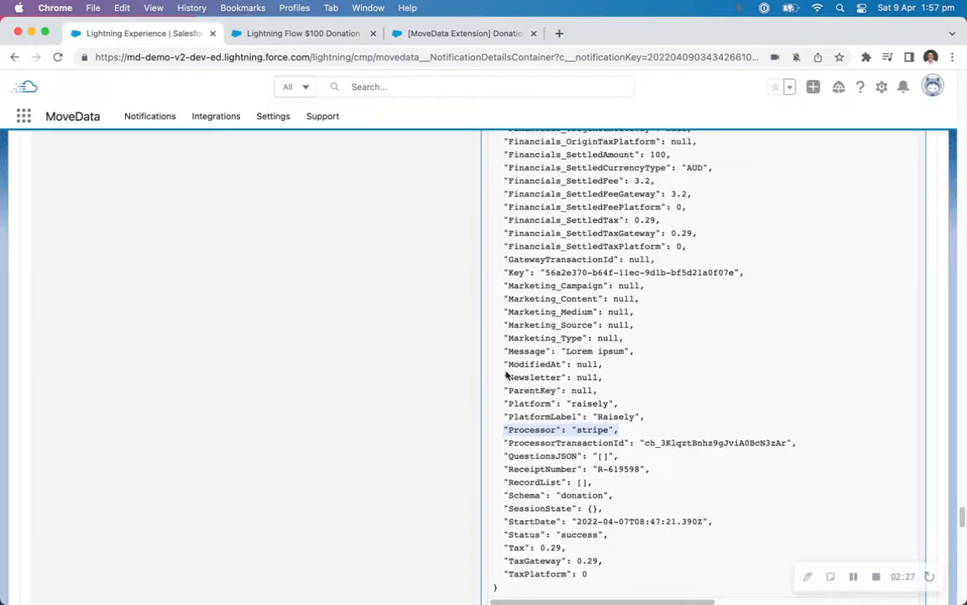
{"action": "left_click", "coordinate": [547, 401]}
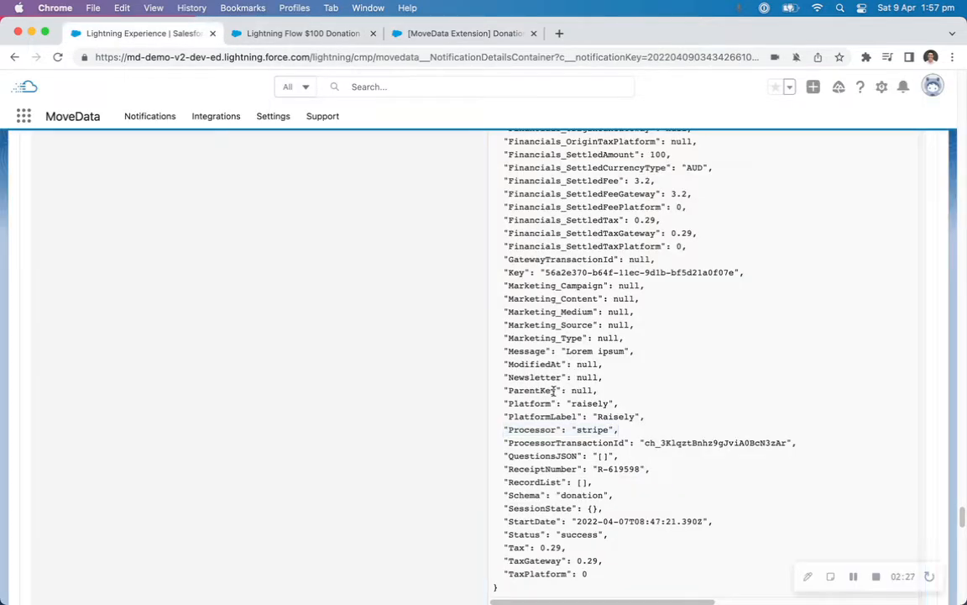
{"action": "double_click", "coordinate": [524, 429]}
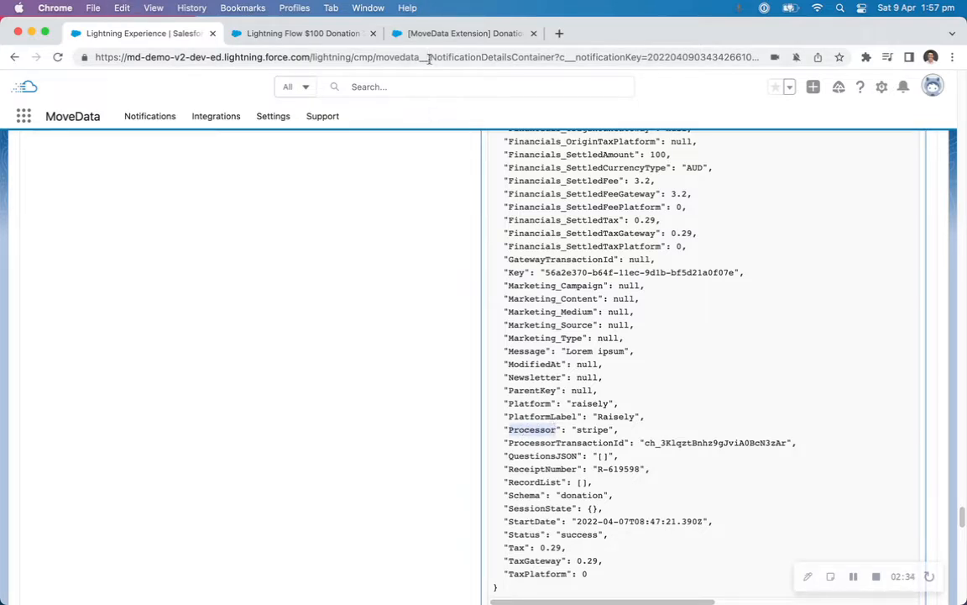
{"action": "left_click", "coordinate": [431, 33]}
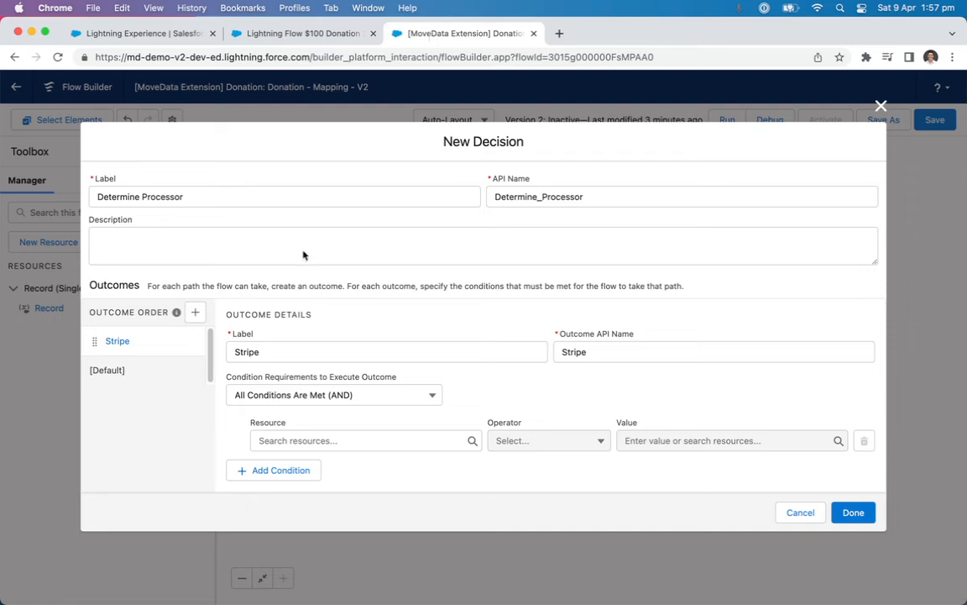
Create a Text variable named "Processor", available for input, as the resource of the Stripe outcome's condition.
{"action": "left_click", "coordinate": [290, 438]}
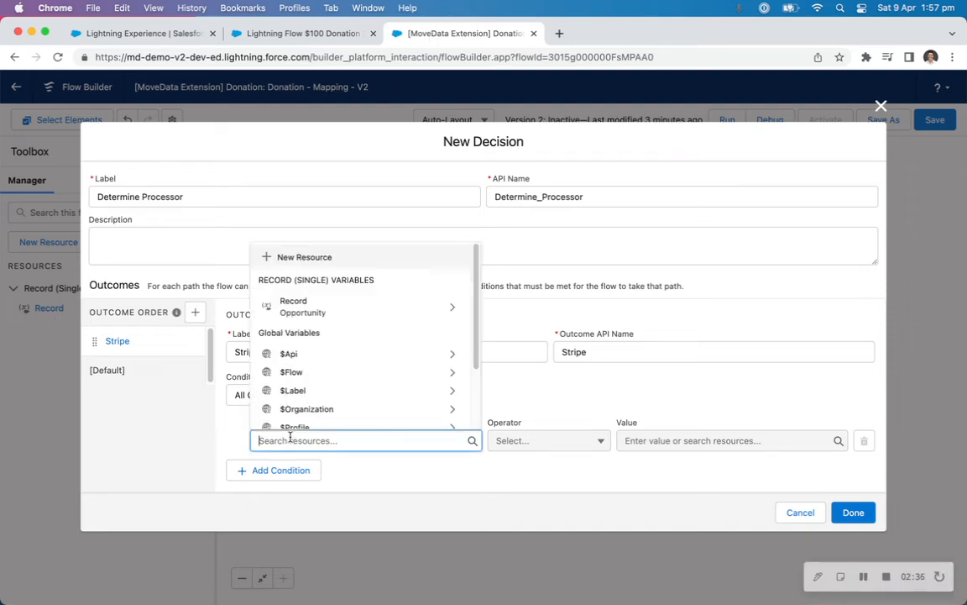
{"action": "left_click", "coordinate": [312, 260]}
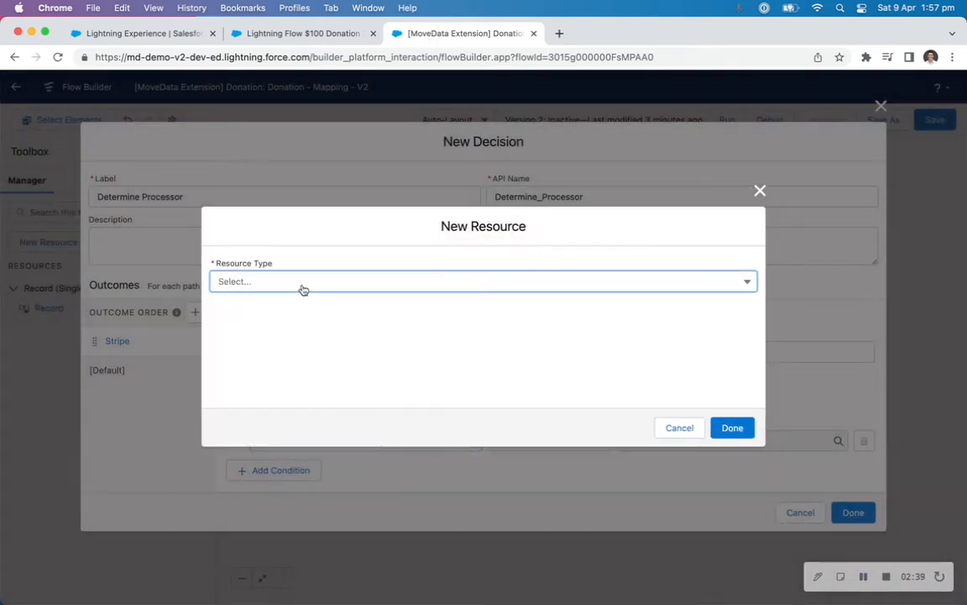
{"action": "left_click", "coordinate": [301, 284]}
{"action": "left_click", "coordinate": [243, 308]}
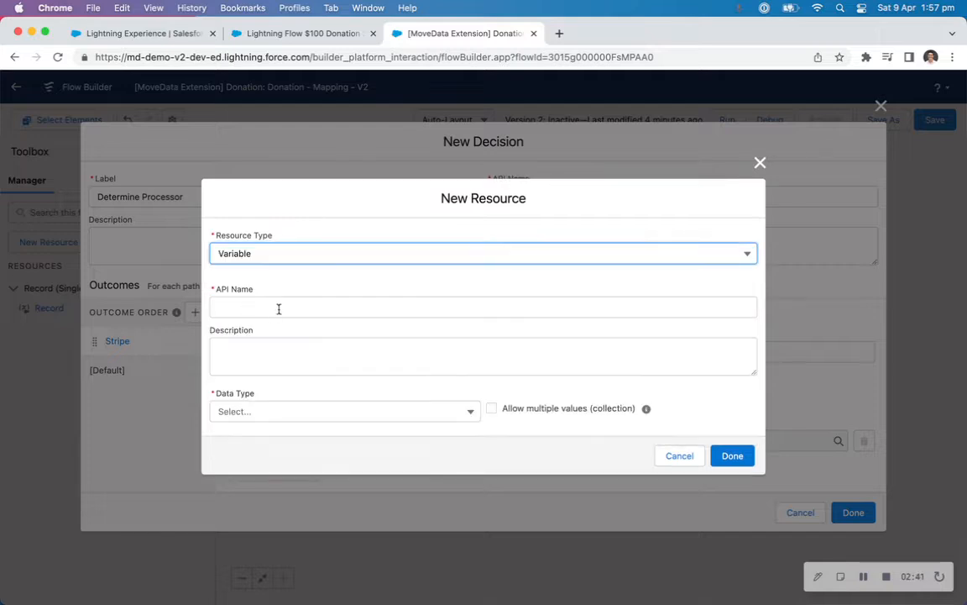
{"action": "left_click", "coordinate": [281, 307]}
{"action": "type", "text": "Processor"}
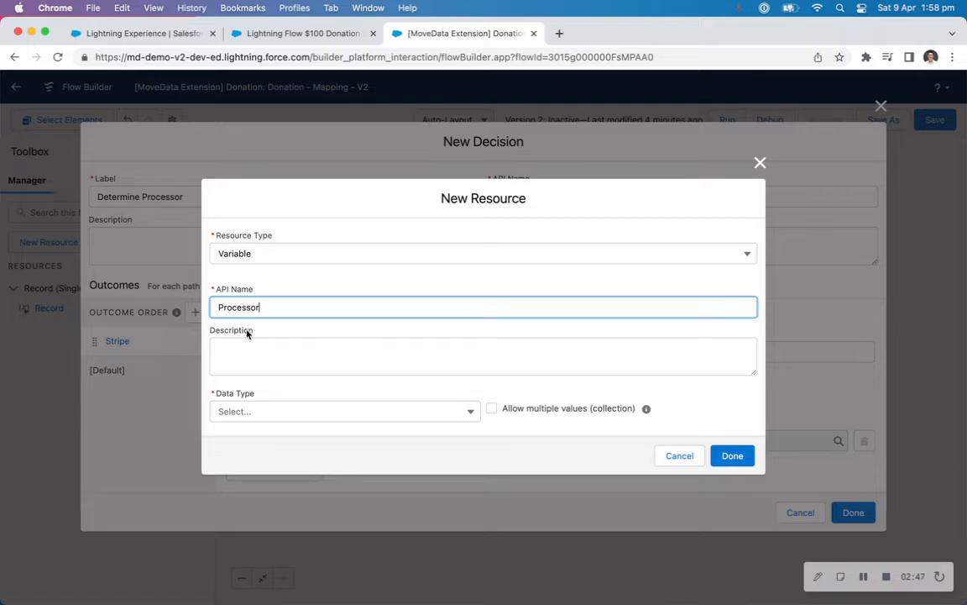
{"action": "left_click", "coordinate": [274, 412]}
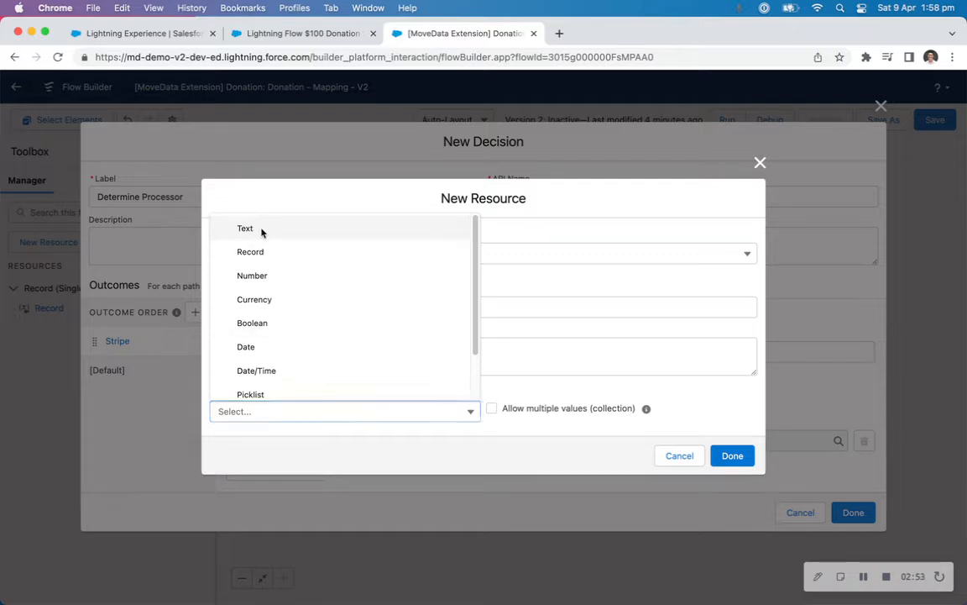
{"action": "left_click", "coordinate": [260, 228]}
{"action": "left_click", "coordinate": [265, 447]}
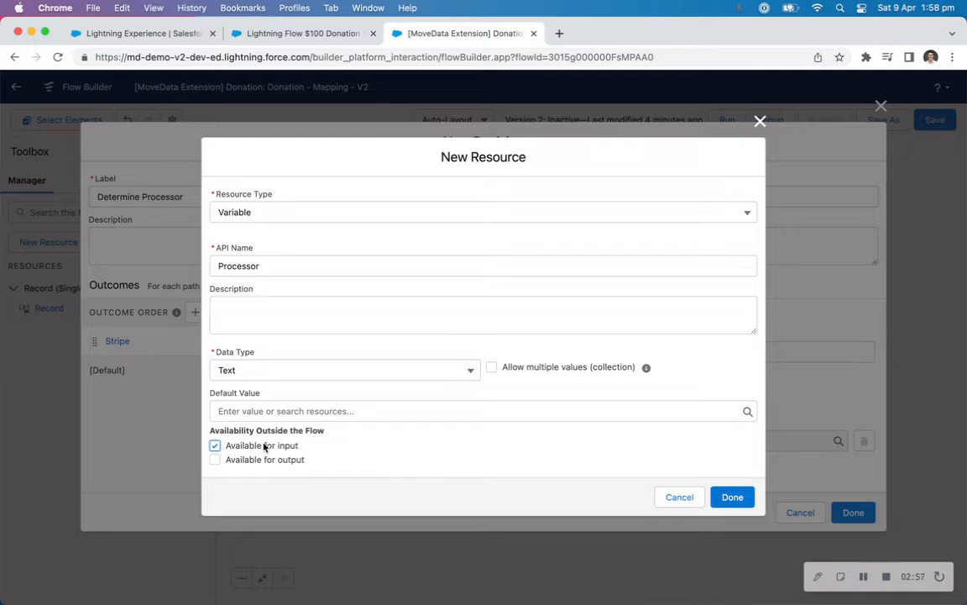
{"action": "left_click", "coordinate": [732, 496]}
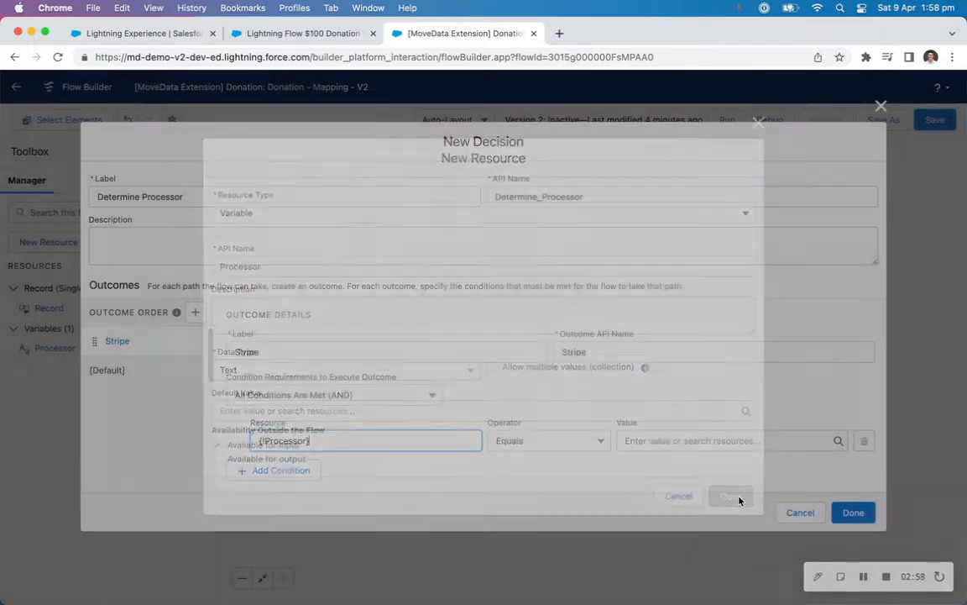
{"action": "left_click", "coordinate": [403, 474]}
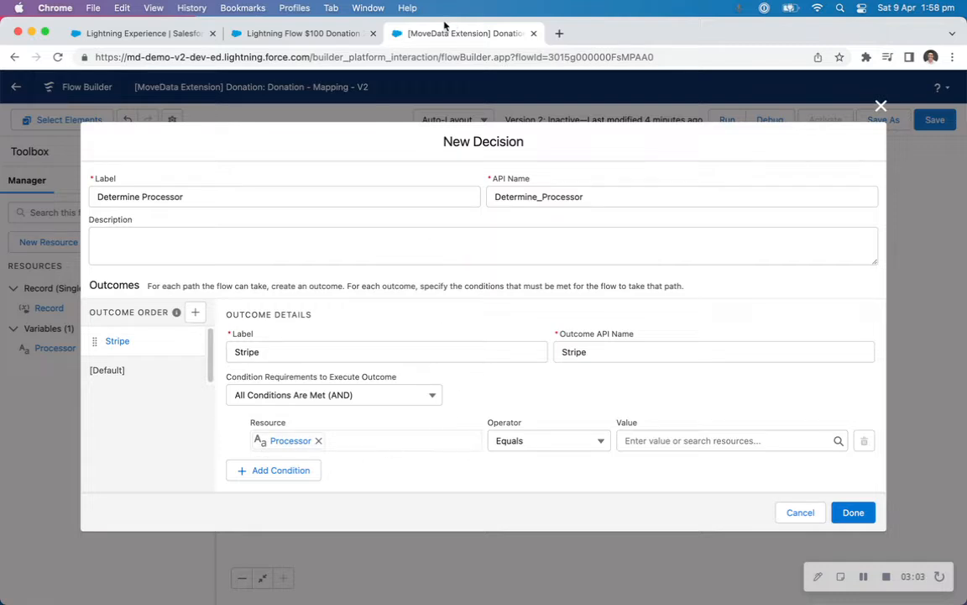
Copy the Processor value "stripe" from the execution log as the Stripe condition's Equals value, and finish the decision.
{"action": "left_click", "coordinate": [152, 34]}
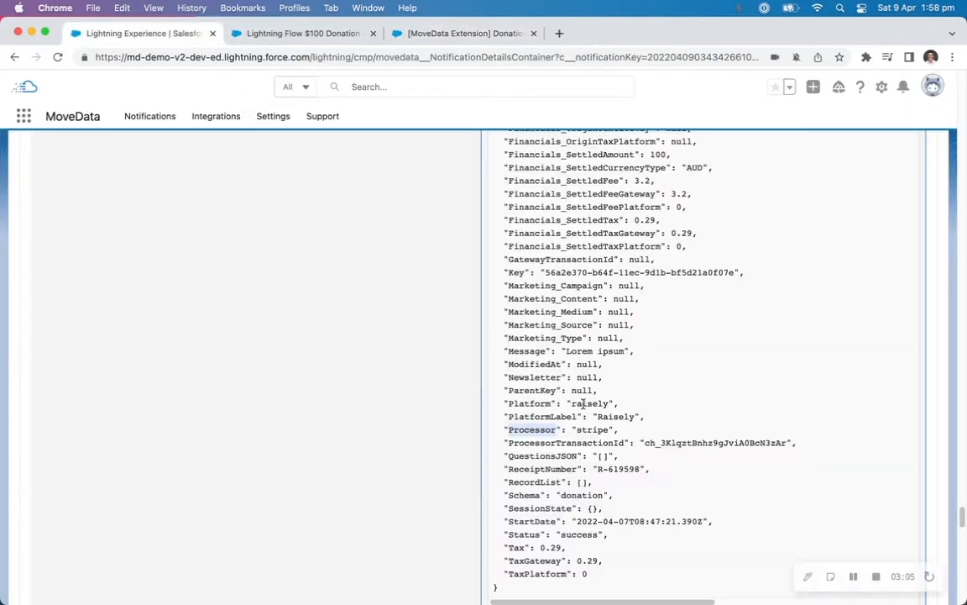
{"action": "double_click", "coordinate": [592, 429]}
{"action": "key", "text": "super+c"}
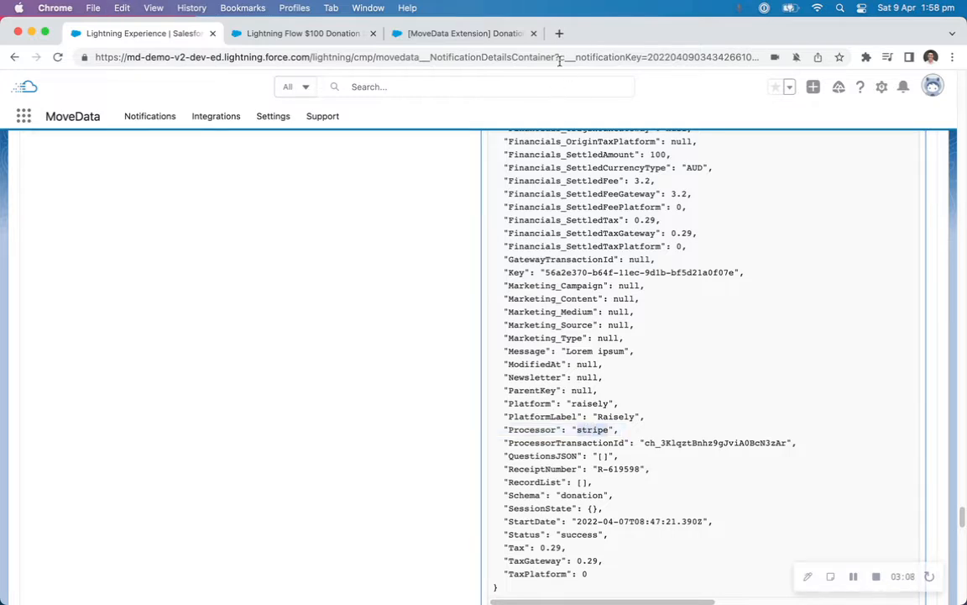
{"action": "left_click", "coordinate": [411, 35]}
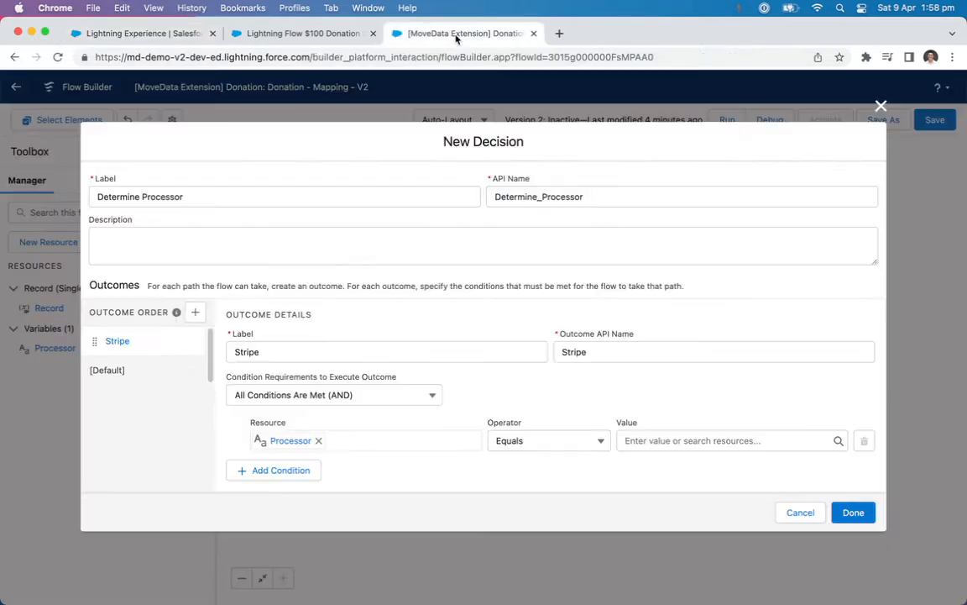
{"action": "left_click", "coordinate": [659, 439]}
{"action": "key", "text": "super+v"}
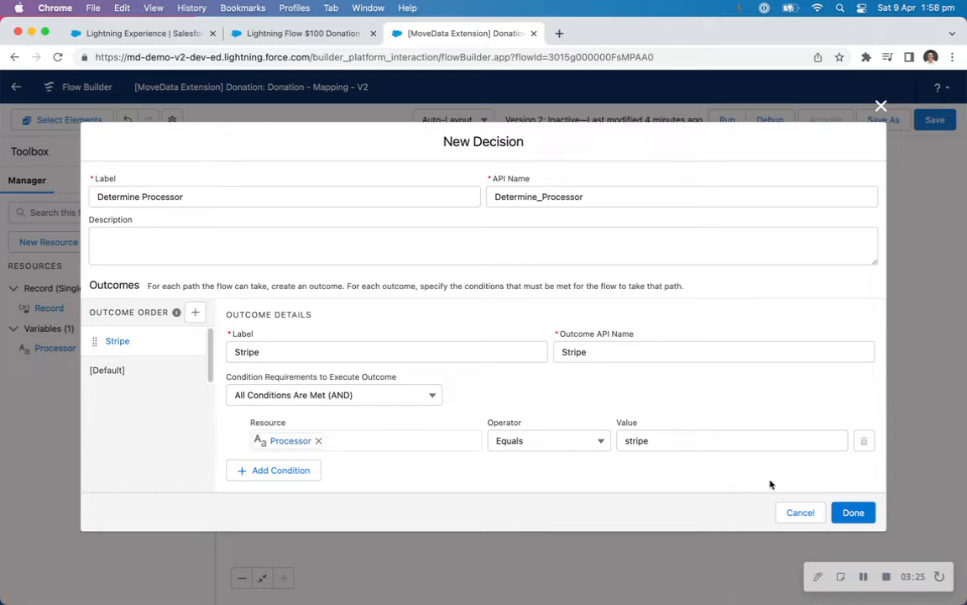
{"action": "left_click", "coordinate": [852, 512]}
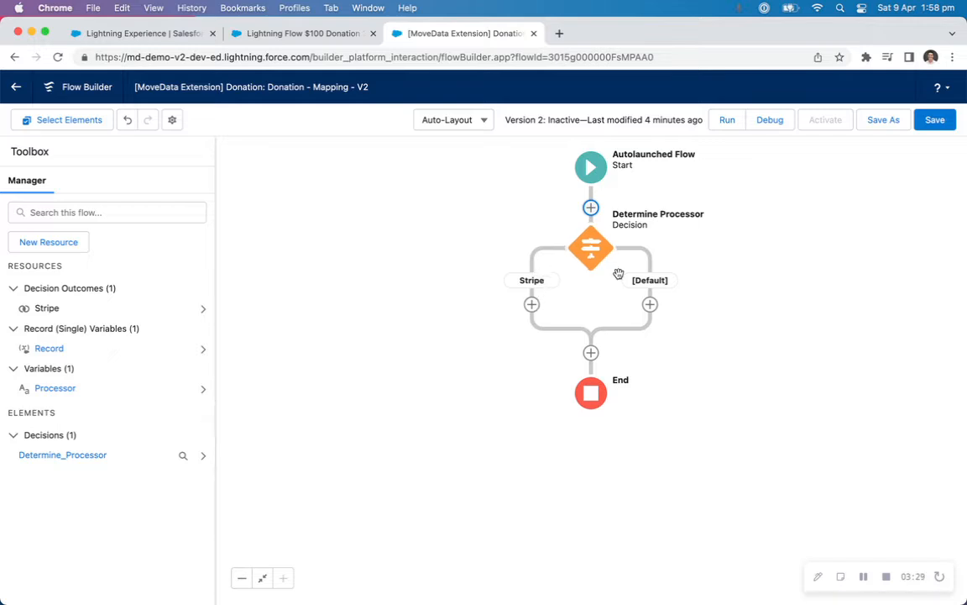
Edit the Determine Processor decision and add a second outcome labelled "PayPal".
{"action": "left_click", "coordinate": [590, 247]}
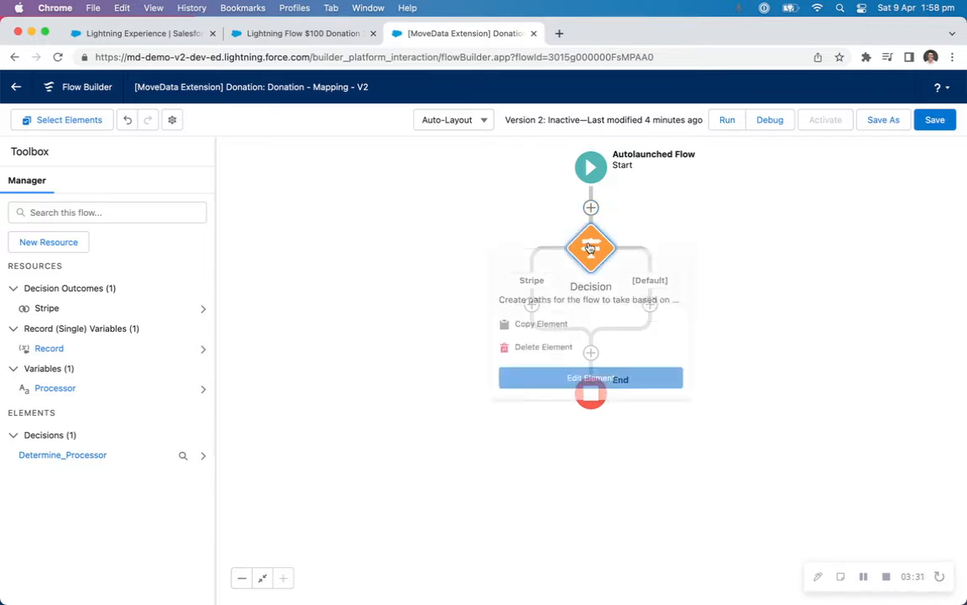
{"action": "left_click", "coordinate": [589, 380]}
{"action": "left_click", "coordinate": [201, 271]}
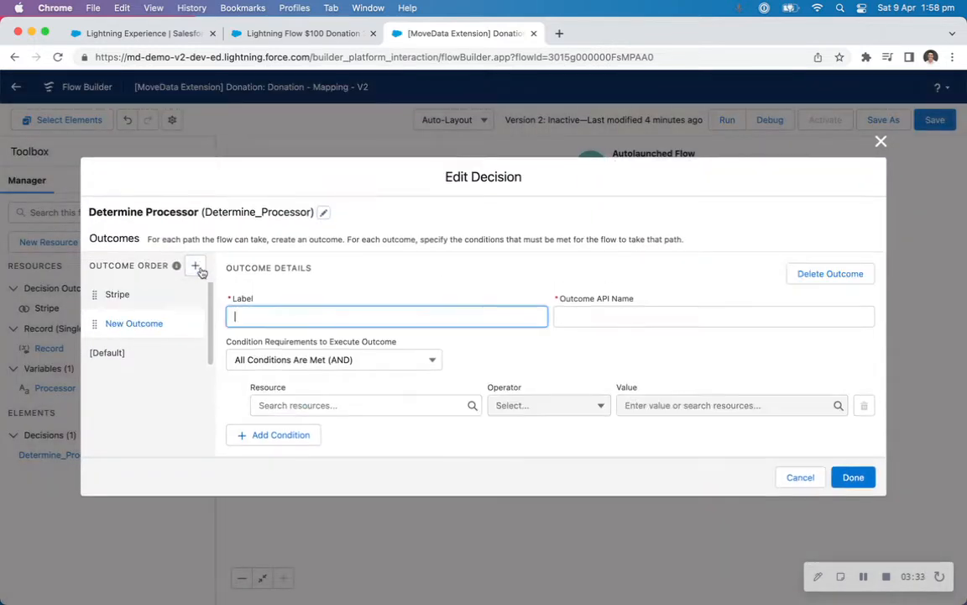
{"action": "type", "text": "PayPal"}
{"action": "key", "text": "Tab"}
Set the PayPal outcome's condition to Processor Equals "paypal" and finish editing the decision.
{"action": "left_click", "coordinate": [283, 402]}
{"action": "type", "text": "proce"}
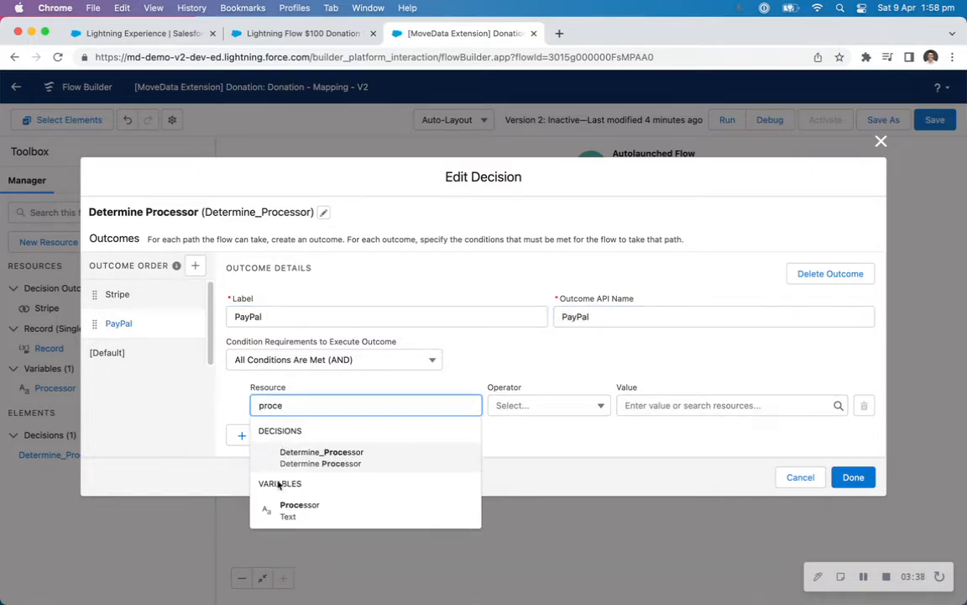
{"action": "left_click", "coordinate": [303, 508]}
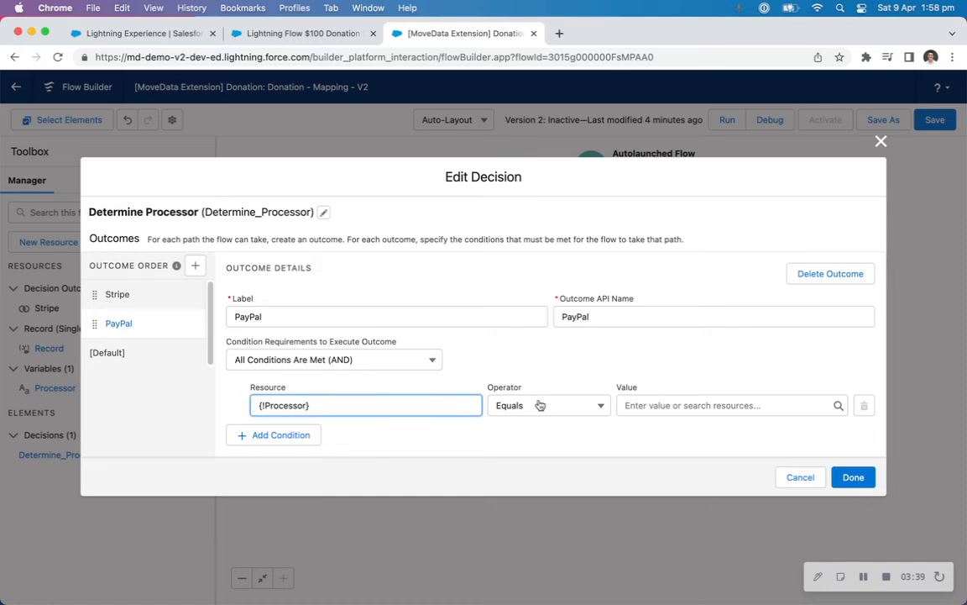
{"action": "left_click", "coordinate": [142, 33]}
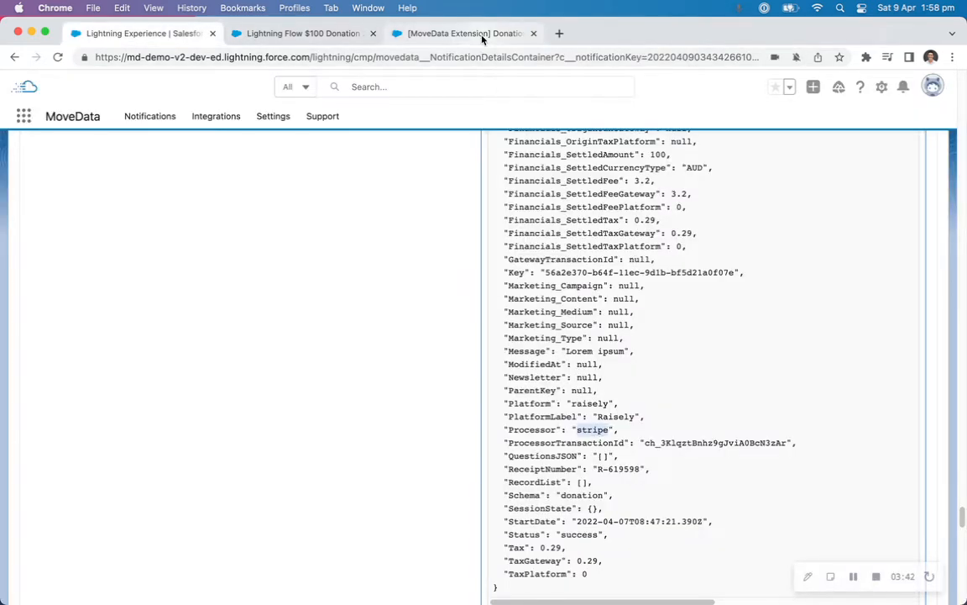
{"action": "left_click", "coordinate": [434, 32]}
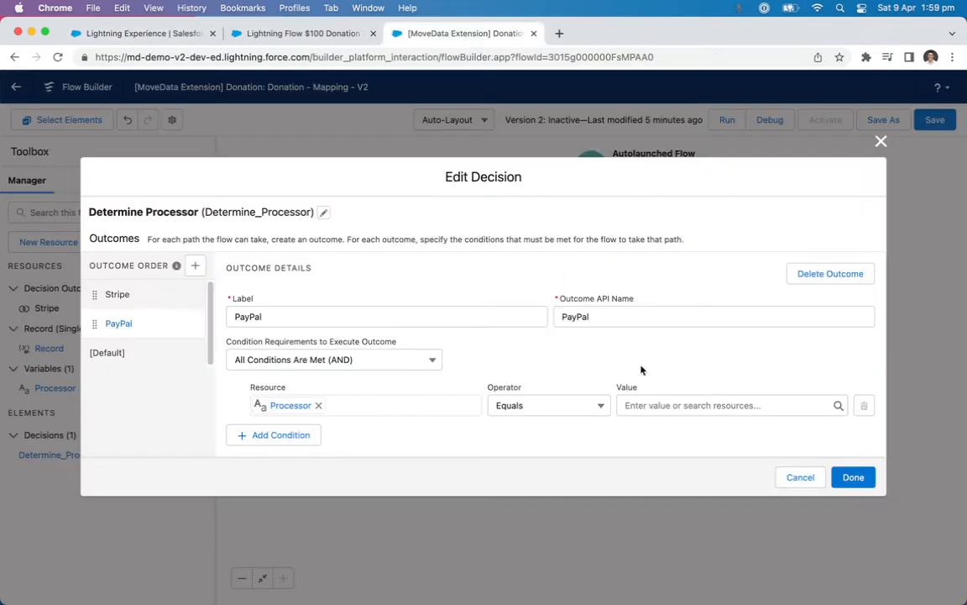
{"action": "left_click", "coordinate": [690, 405]}
{"action": "type", "text": "paypal"}
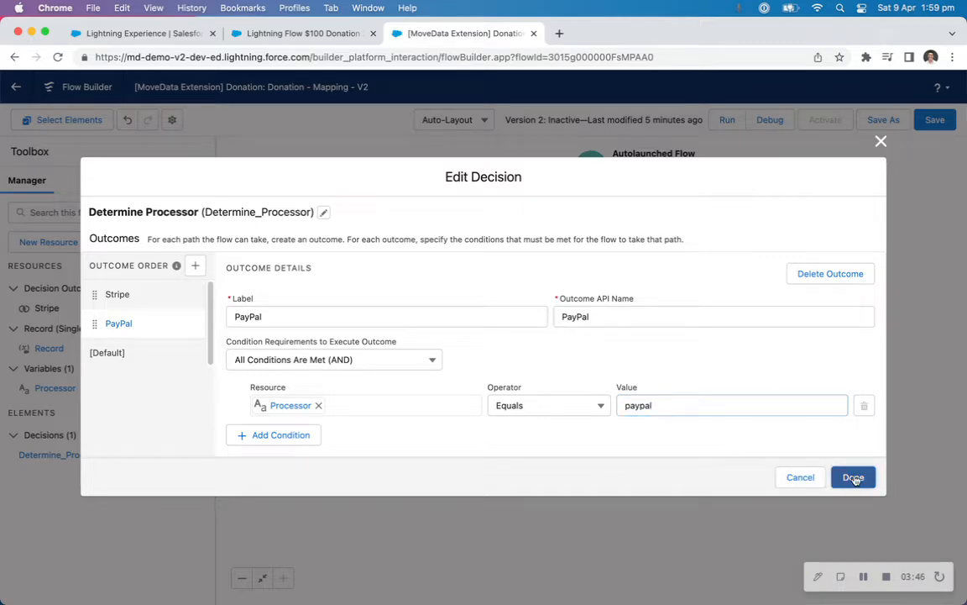
{"action": "left_click", "coordinate": [853, 477]}
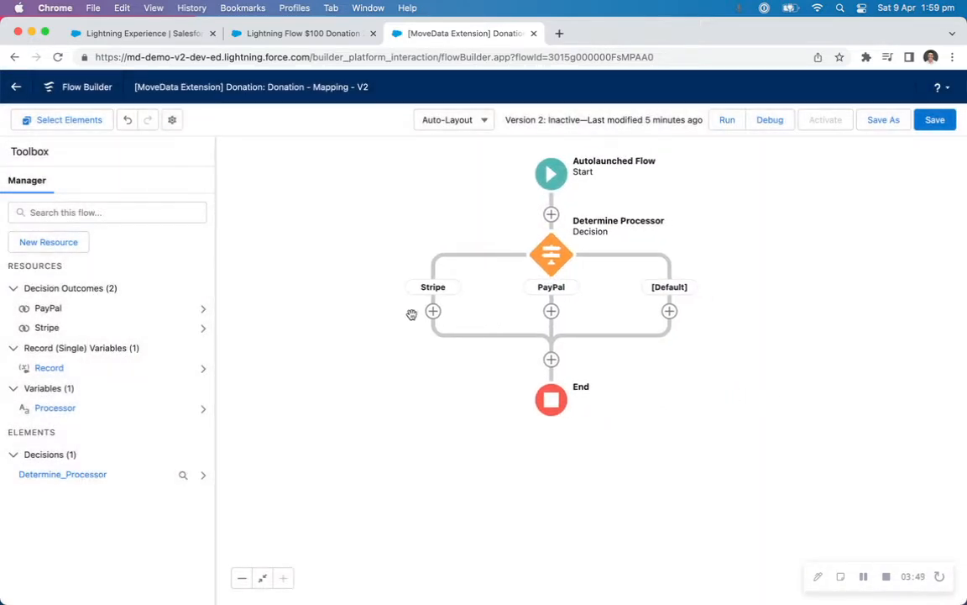
Add an Assignment element on the Stripe path with the label "Set Gateway" and API name "Set_Gateway_Stripe".
{"action": "left_click", "coordinate": [432, 311]}
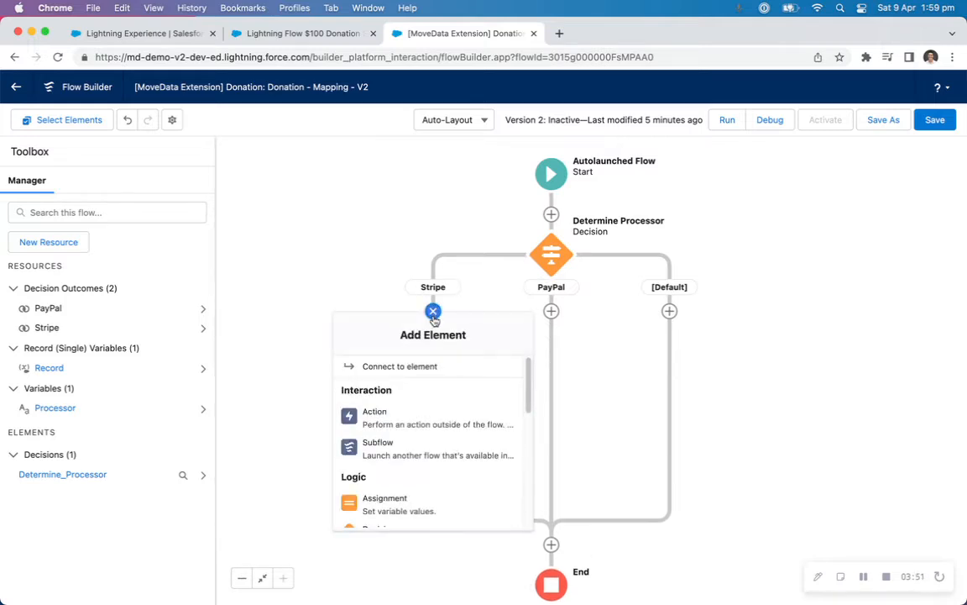
{"action": "left_click", "coordinate": [374, 501]}
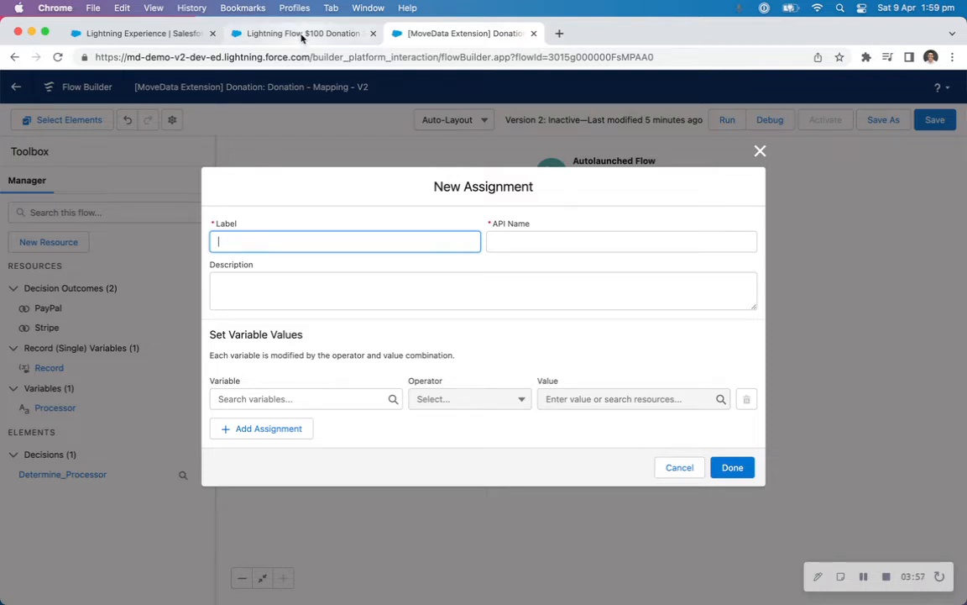
{"action": "left_click", "coordinate": [273, 34]}
{"action": "left_click", "coordinate": [424, 38]}
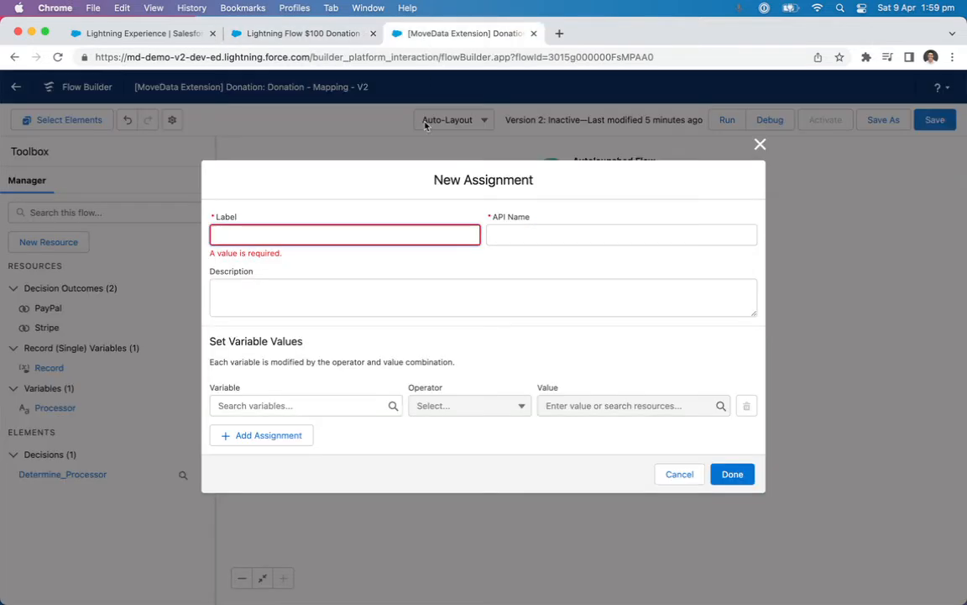
{"action": "type", "text": "Set Gatew"}
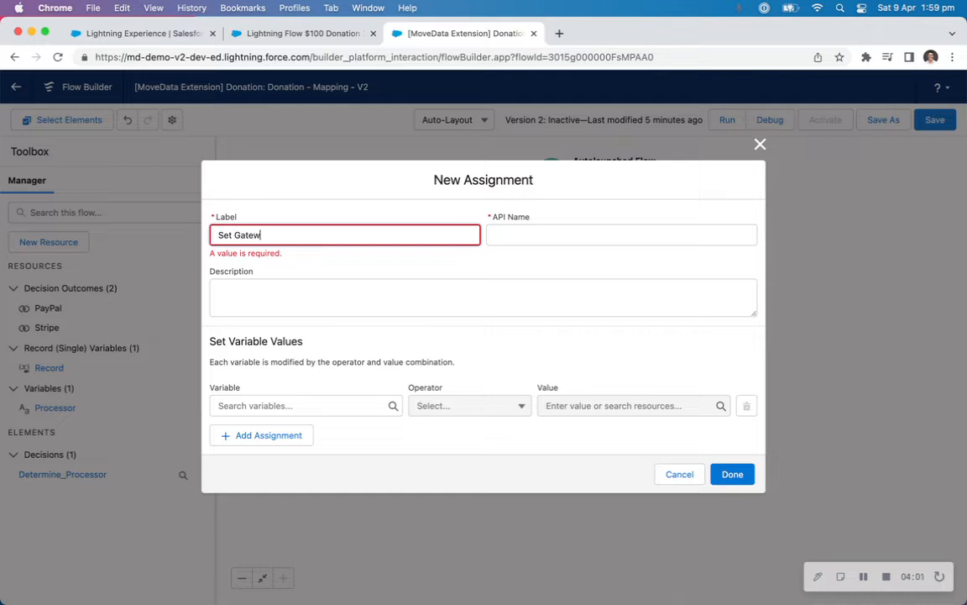
{"action": "type", "text": "ay"}
{"action": "key", "text": "Tab"}
{"action": "left_click", "coordinate": [596, 238]}
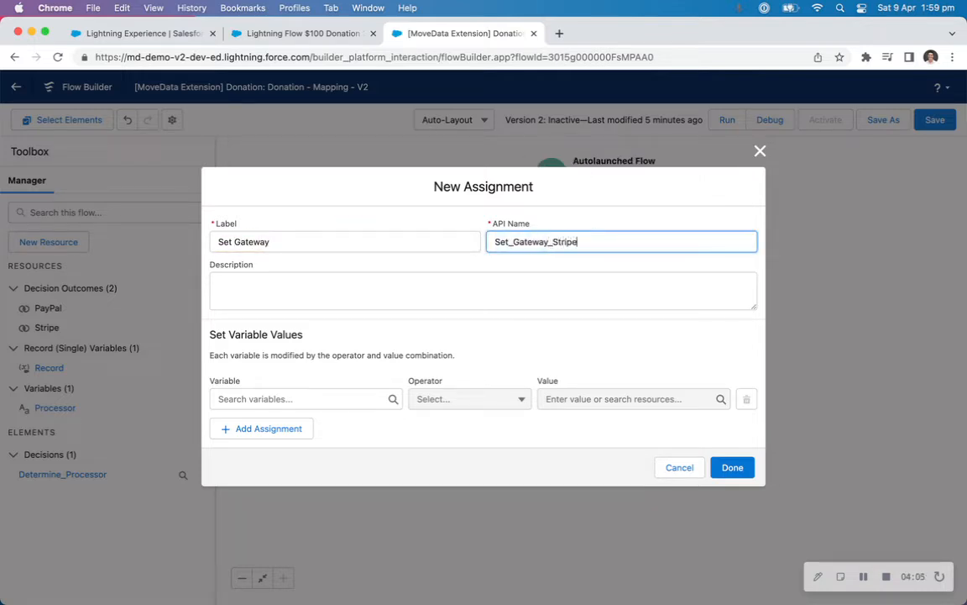
Set the Stripe path's assignment to Record > Gateway Equals the picklist value Stripe, and finish the assignment.
{"action": "left_click", "coordinate": [287, 399]}
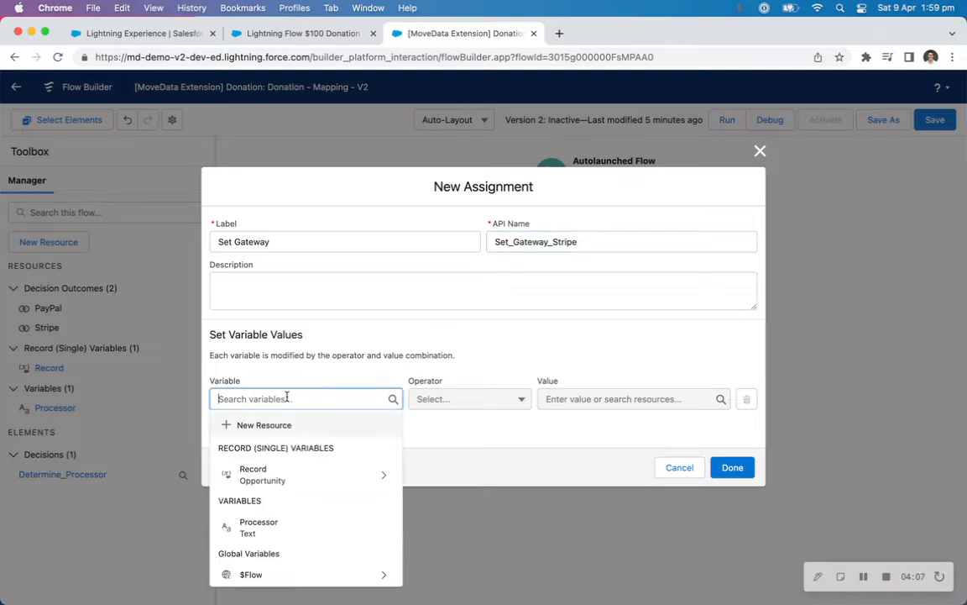
{"action": "type", "text": "rec"}
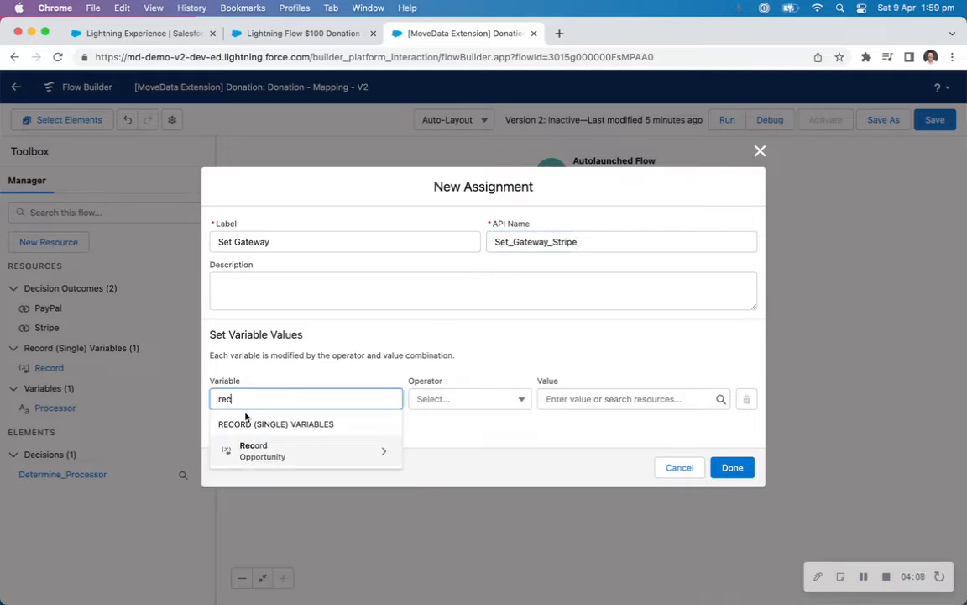
{"action": "left_click", "coordinate": [262, 454]}
{"action": "type", "text": "gatew"}
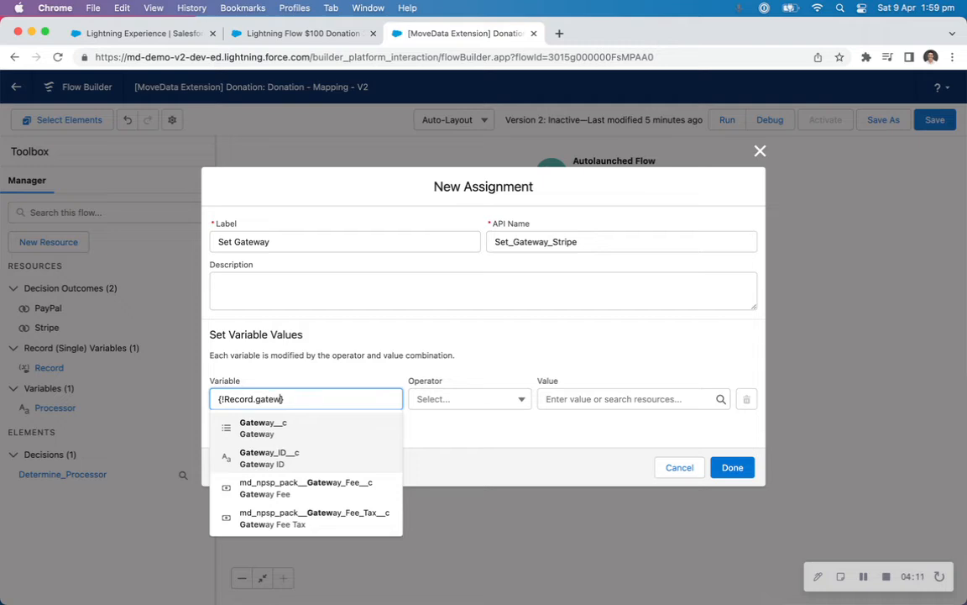
{"action": "left_click", "coordinate": [274, 430]}
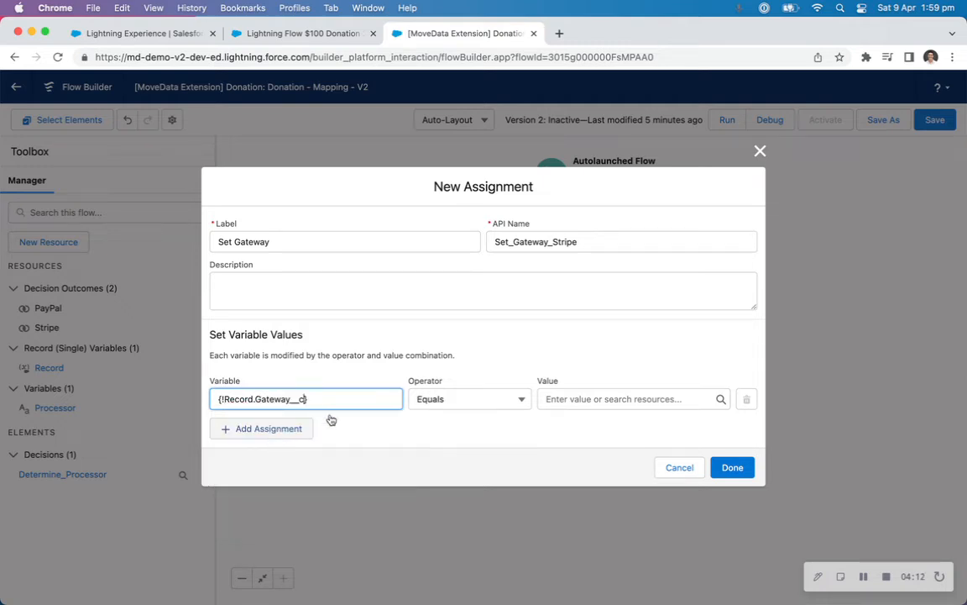
{"action": "left_click", "coordinate": [652, 396]}
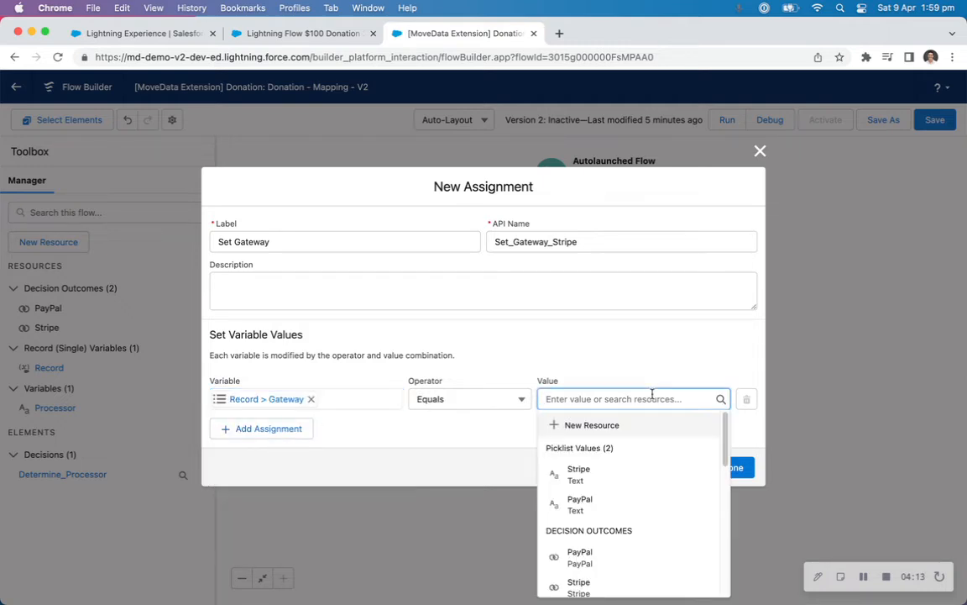
{"action": "left_click", "coordinate": [580, 474]}
{"action": "left_click", "coordinate": [734, 467]}
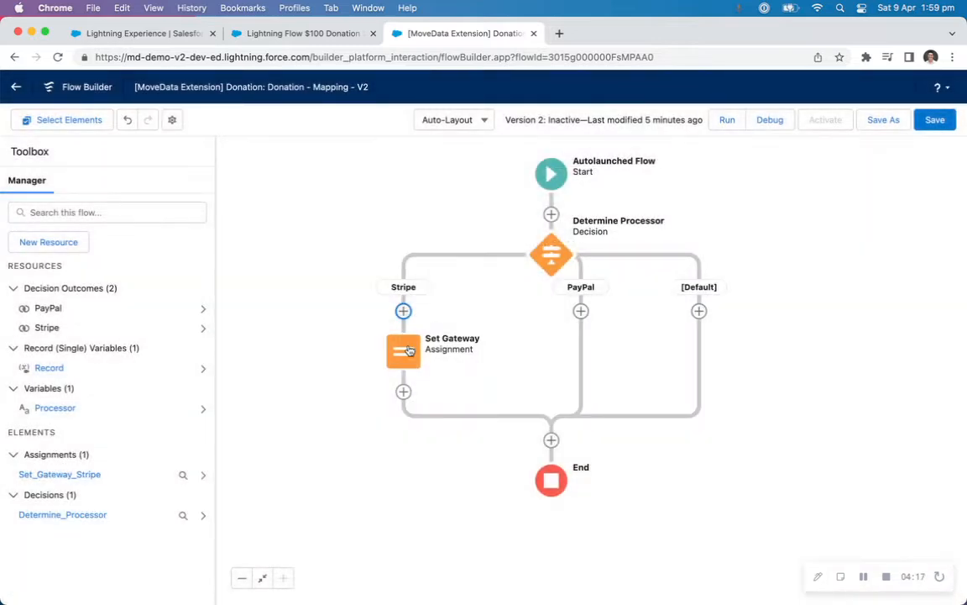
Copy the Stripe path's Set Gateway assignment and paste it onto the PayPal path.
{"action": "left_click", "coordinate": [409, 350]}
{"action": "left_click", "coordinate": [525, 356]}
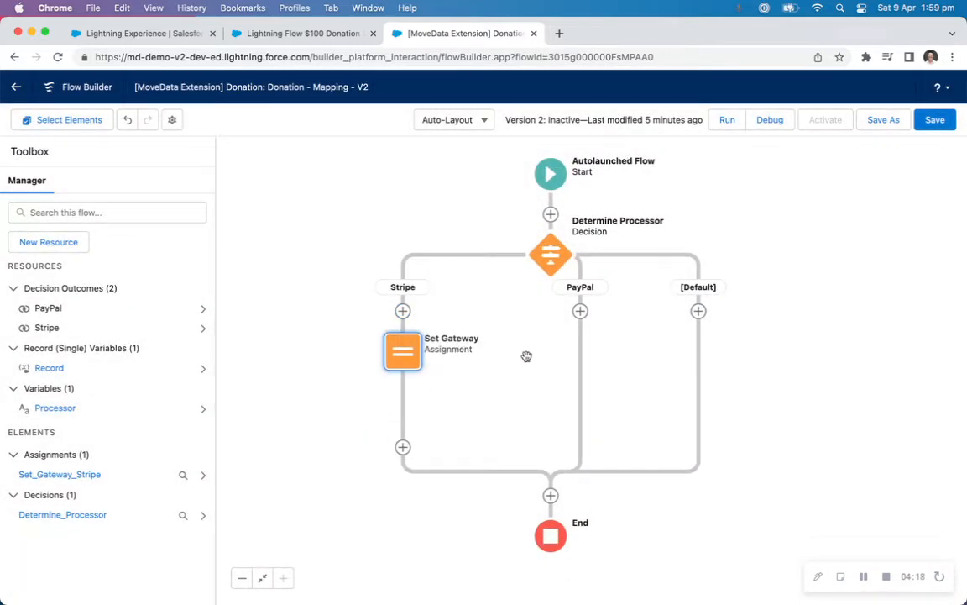
{"action": "left_click", "coordinate": [579, 311]}
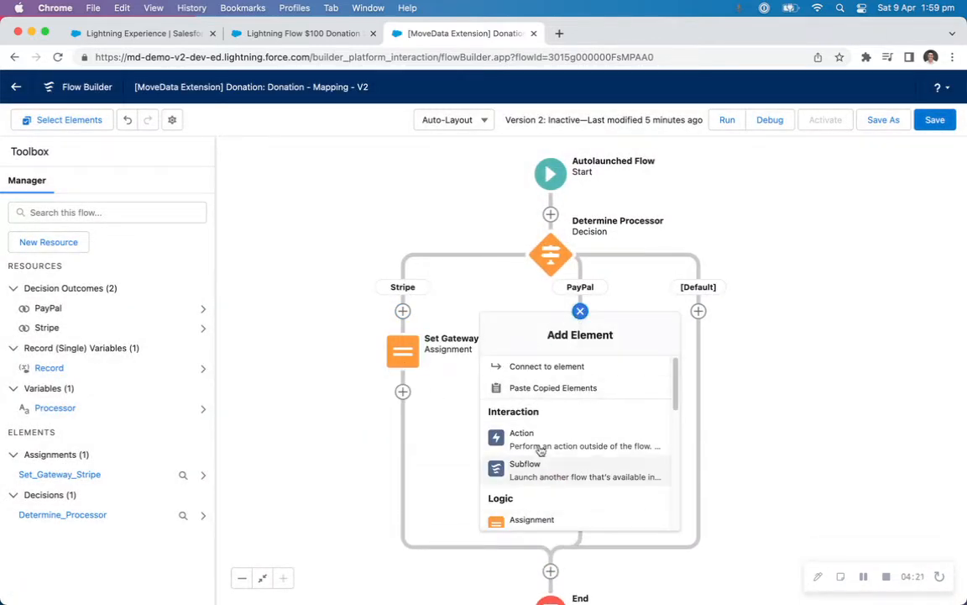
{"action": "left_click", "coordinate": [553, 387]}
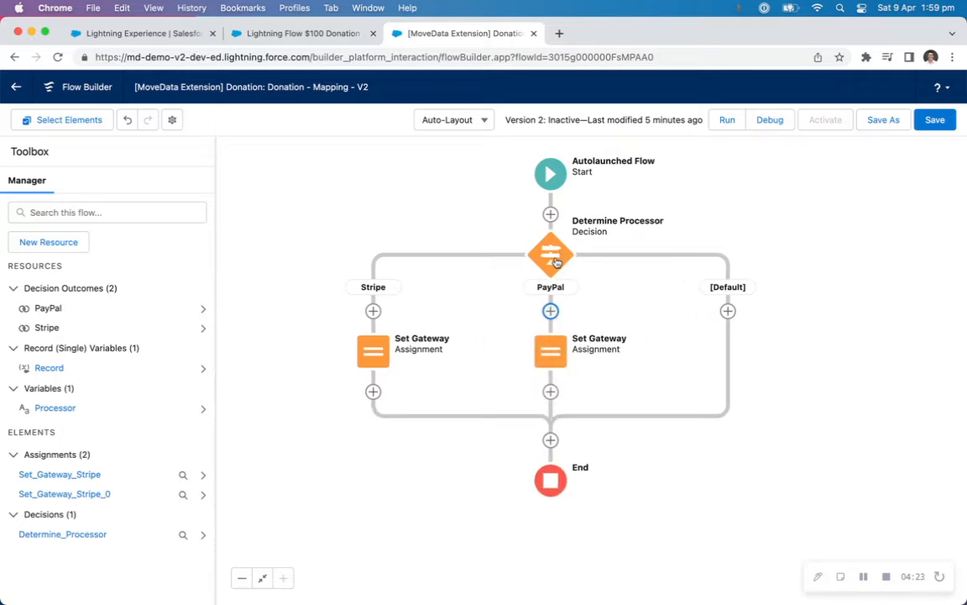
Edit the pasted Set Gateway assignment on the PayPal path and set its Gateway value to the picklist value PayPal.
{"action": "double_click", "coordinate": [551, 350]}
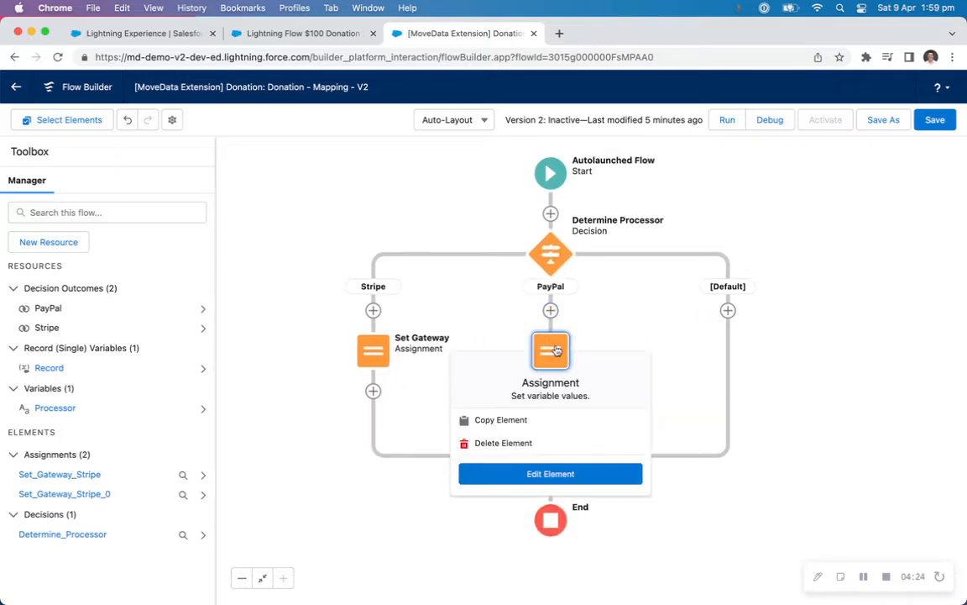
{"action": "left_click", "coordinate": [595, 359]}
{"action": "key", "text": "BackSpace"}
{"action": "key", "text": "BackSpace"}
{"action": "key", "text": "BackSpace"}
{"action": "key", "text": "BackSpace"}
{"action": "key", "text": "BackSpace"}
{"action": "key", "text": "BackSpace"}
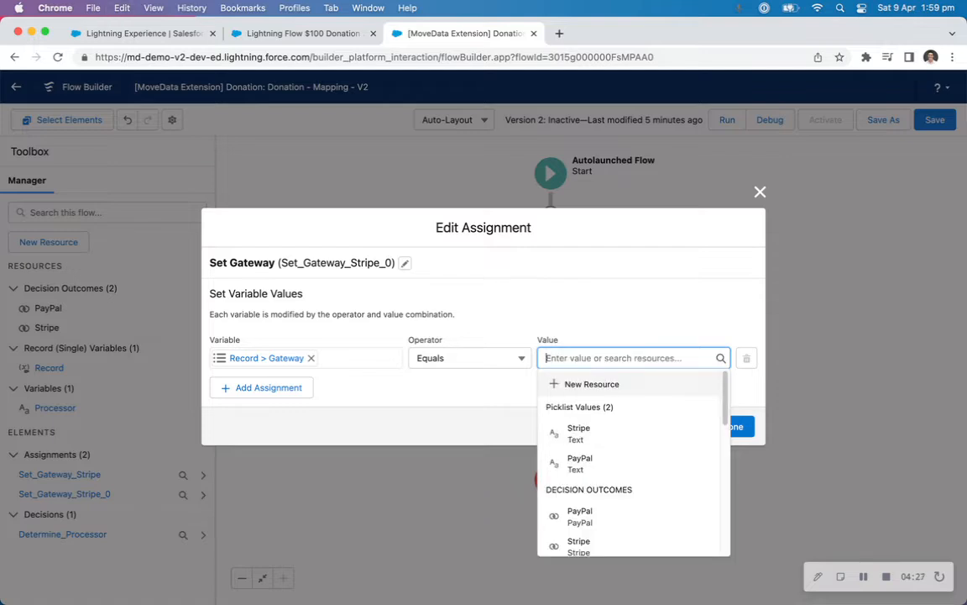
{"action": "type", "text": "pa"}
{"action": "left_click", "coordinate": [598, 408]}
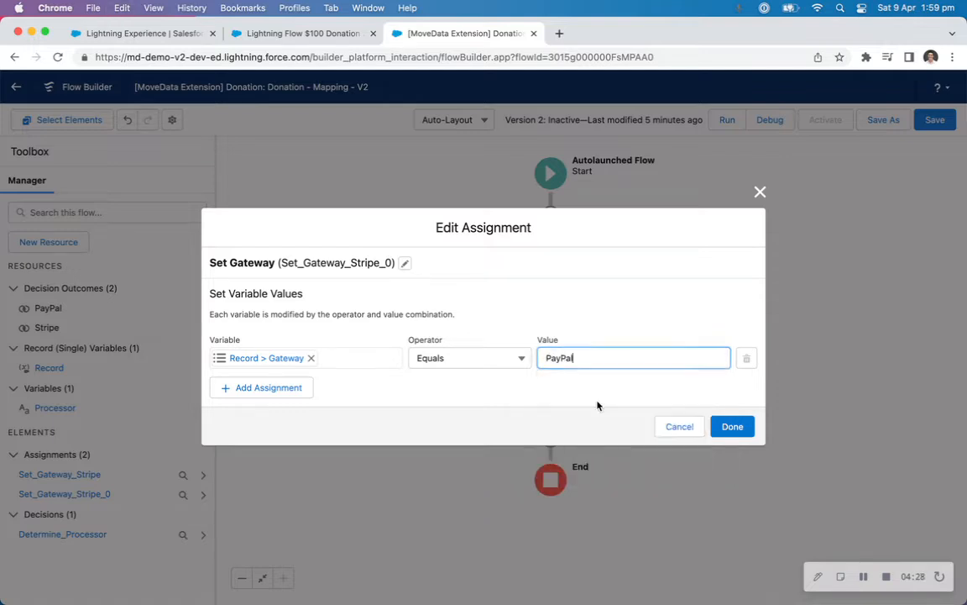
Change the PayPal path assignment's API name to "Set_Gateway_PayPal" and finish editing it.
{"action": "left_click", "coordinate": [405, 263]}
{"action": "left_click_drag", "start_coordinate": [553, 242], "coordinate": [602, 242]}
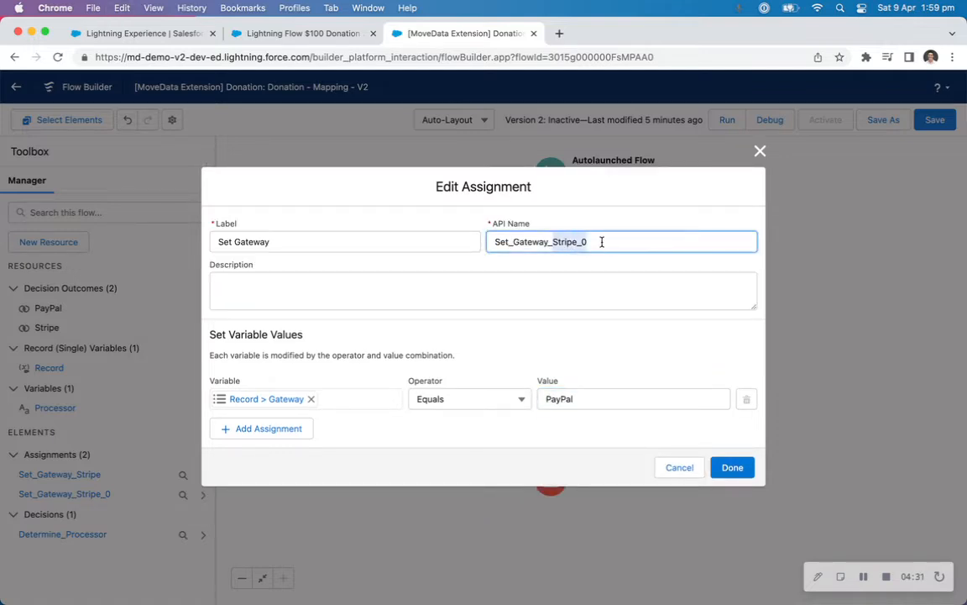
{"action": "type", "text": "PayPal"}
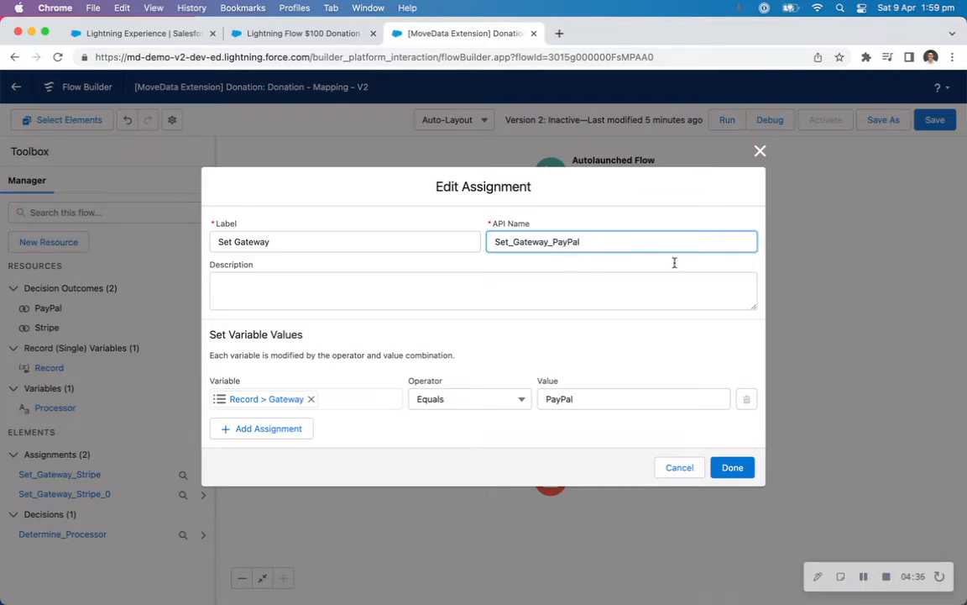
{"action": "left_click", "coordinate": [732, 467]}
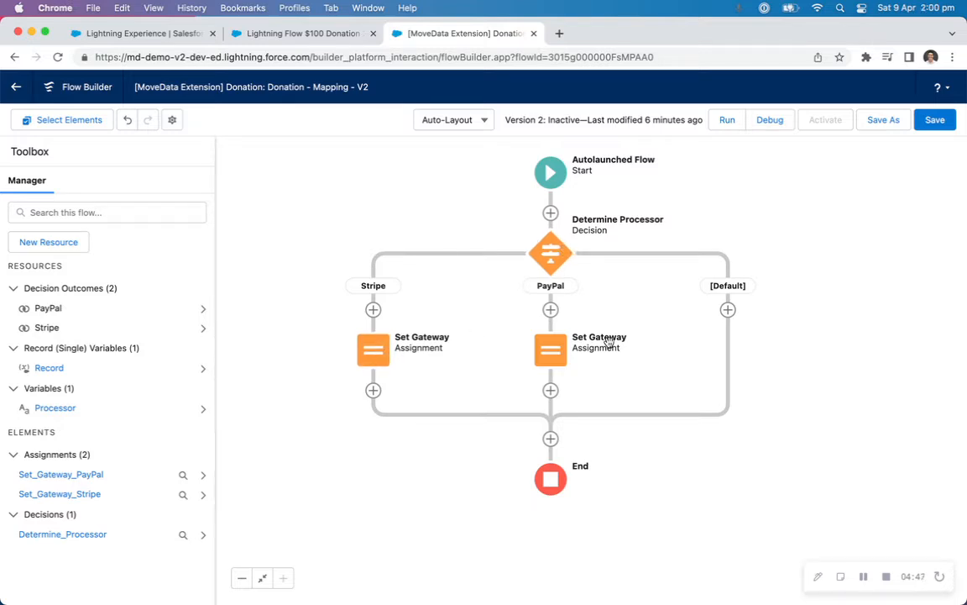
Copy the ProcessorTransactionId field name from the donation's execution log, check the opportunity record, and return to the flow.
{"action": "left_click", "coordinate": [326, 33]}
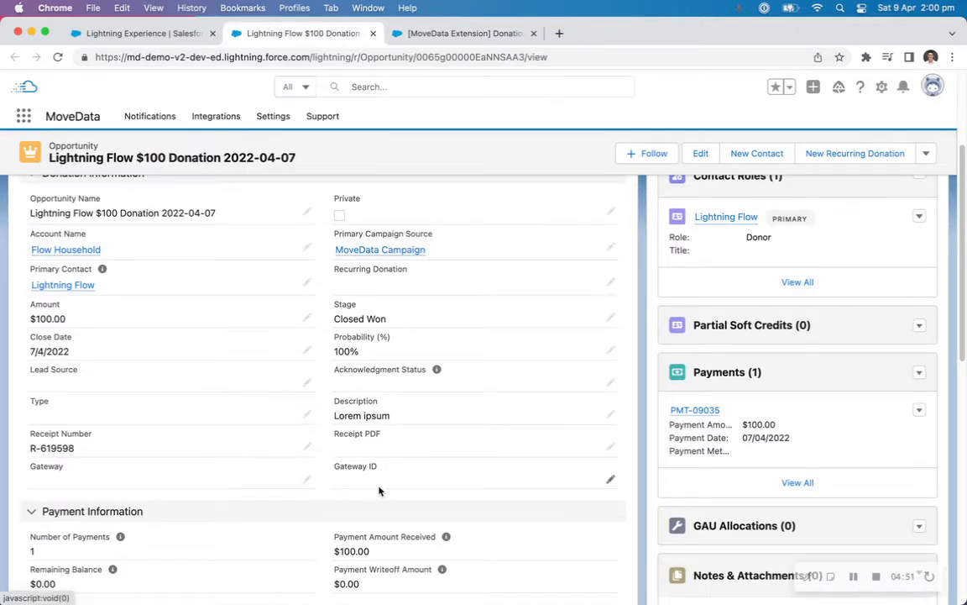
{"action": "left_click", "coordinate": [469, 33]}
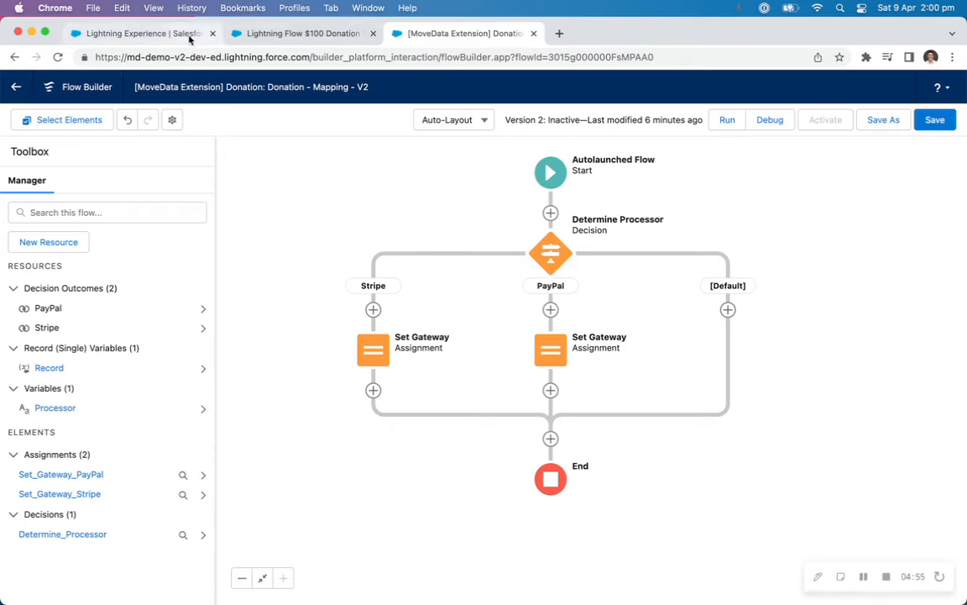
{"action": "left_click", "coordinate": [183, 33]}
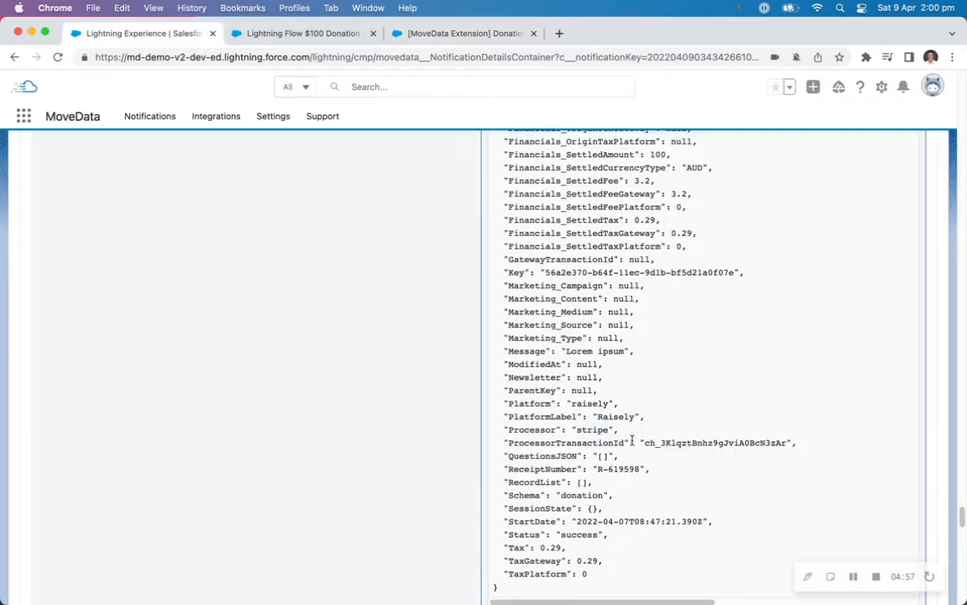
{"action": "double_click", "coordinate": [565, 440]}
{"action": "key", "text": "super+c"}
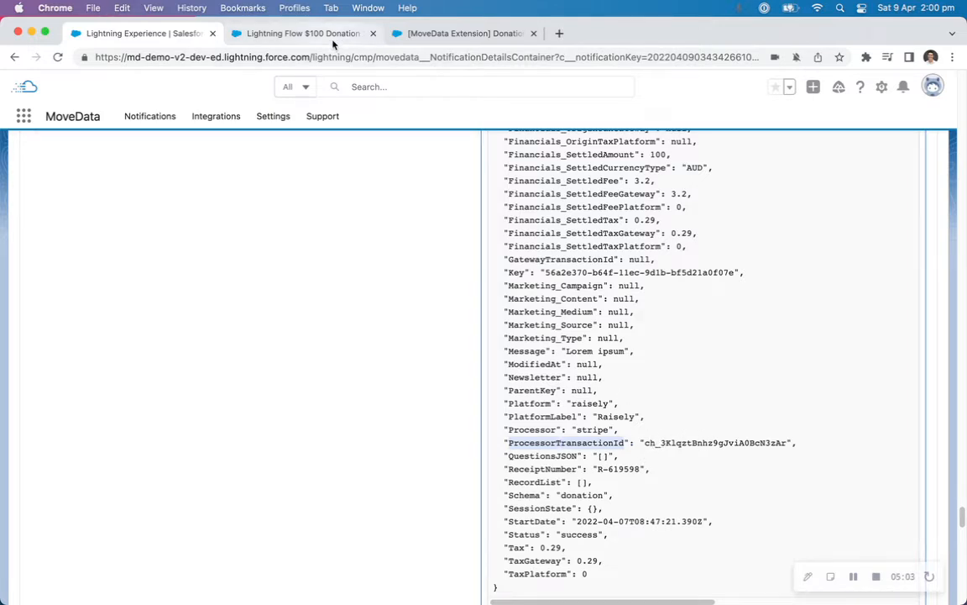
{"action": "left_click", "coordinate": [299, 34]}
{"action": "left_click", "coordinate": [424, 33]}
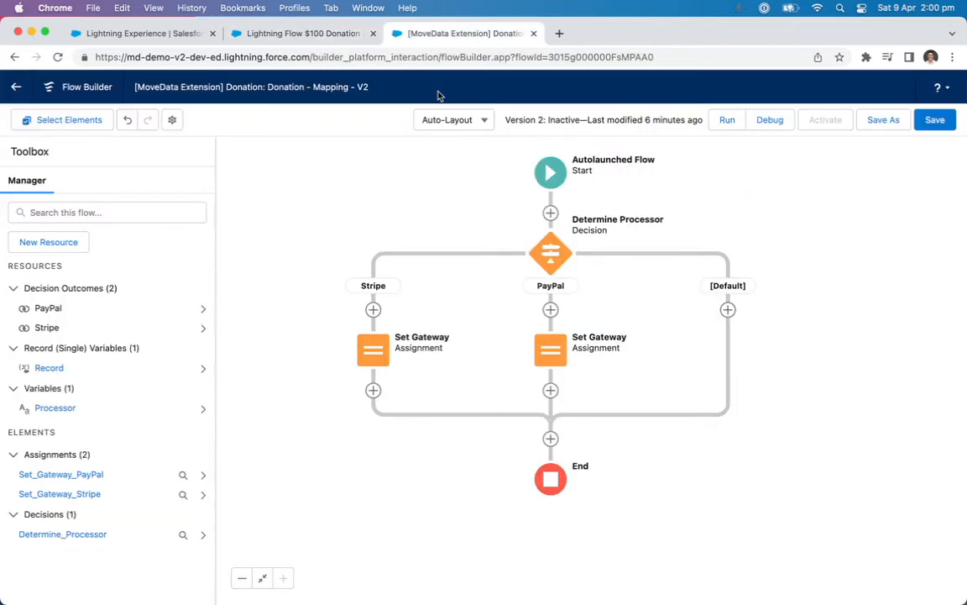
Add an Assignment element after Set Gateway on the Stripe path, labelled "Set Gateway ID" with API name "Set_Gateway_ID".
{"action": "left_click", "coordinate": [373, 392]}
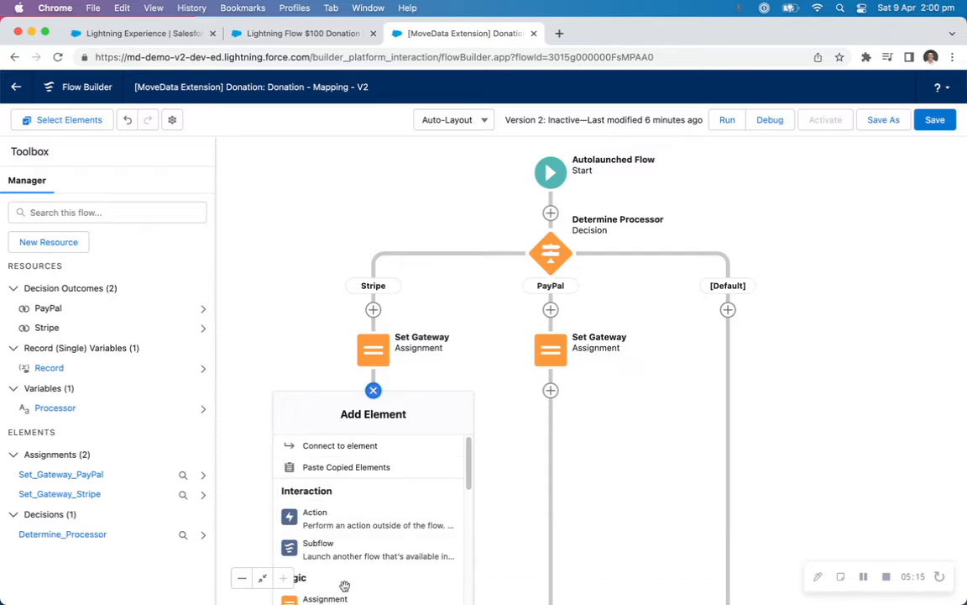
{"action": "left_click", "coordinate": [346, 596]}
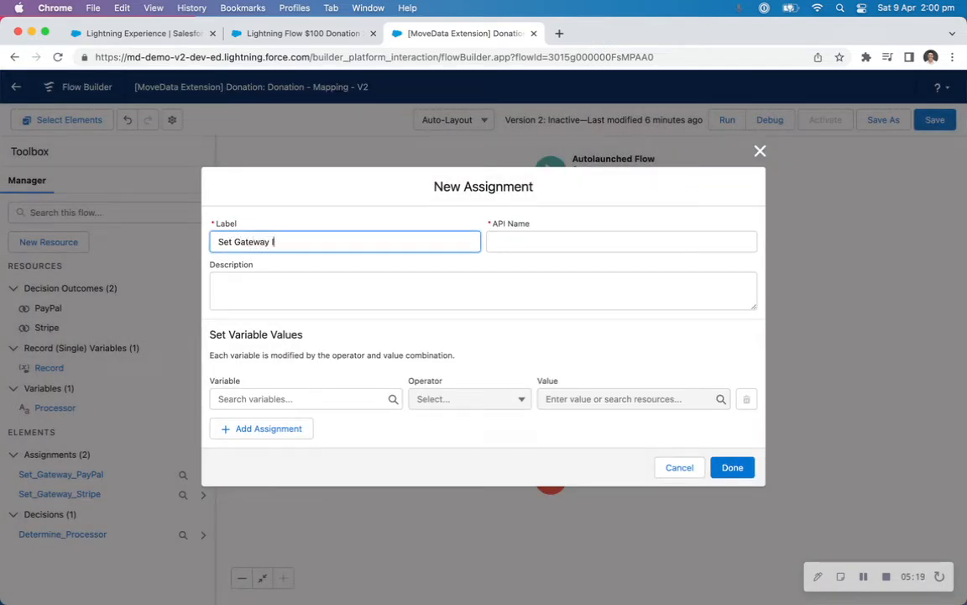
{"action": "key", "text": "Tab"}
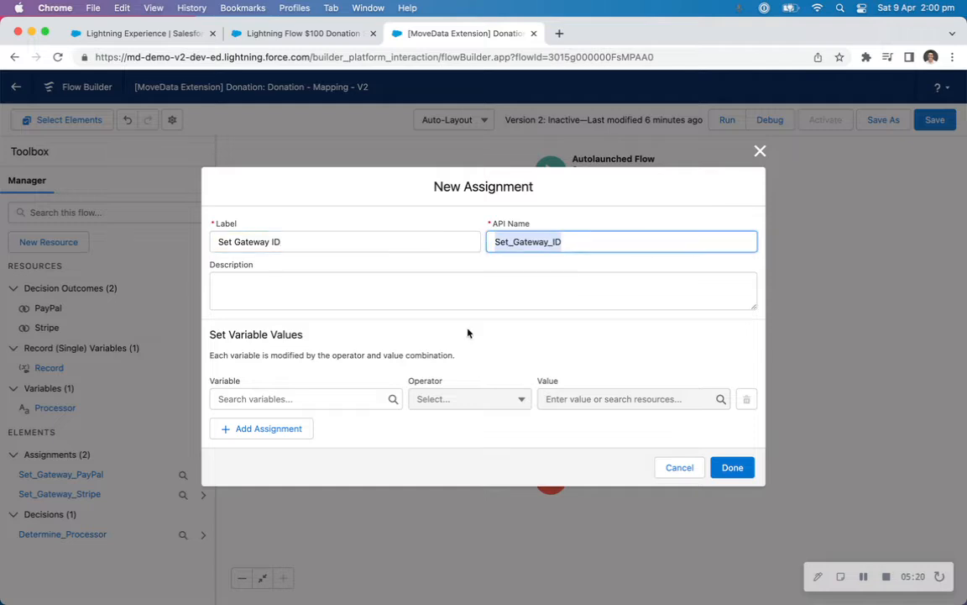
Choose Record > Gateway ID (Gateway_ID__c) as the variable of the Set Gateway ID assignment.
{"action": "left_click", "coordinate": [318, 397]}
{"action": "type", "text": "rec"}
{"action": "left_click", "coordinate": [294, 452]}
{"action": "type", "text": "gat"}
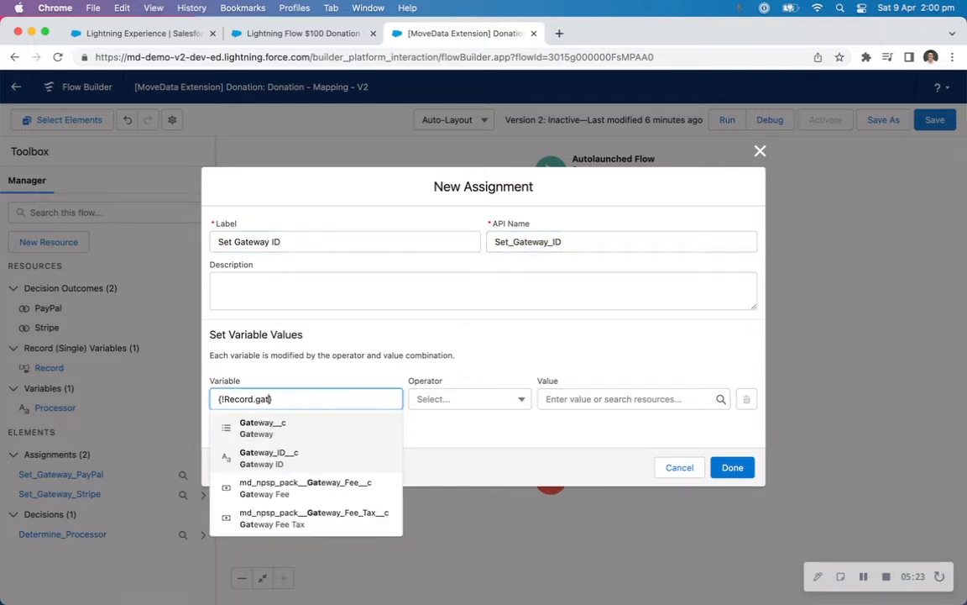
{"action": "type", "text": "ewa"}
{"action": "left_click", "coordinate": [286, 470]}
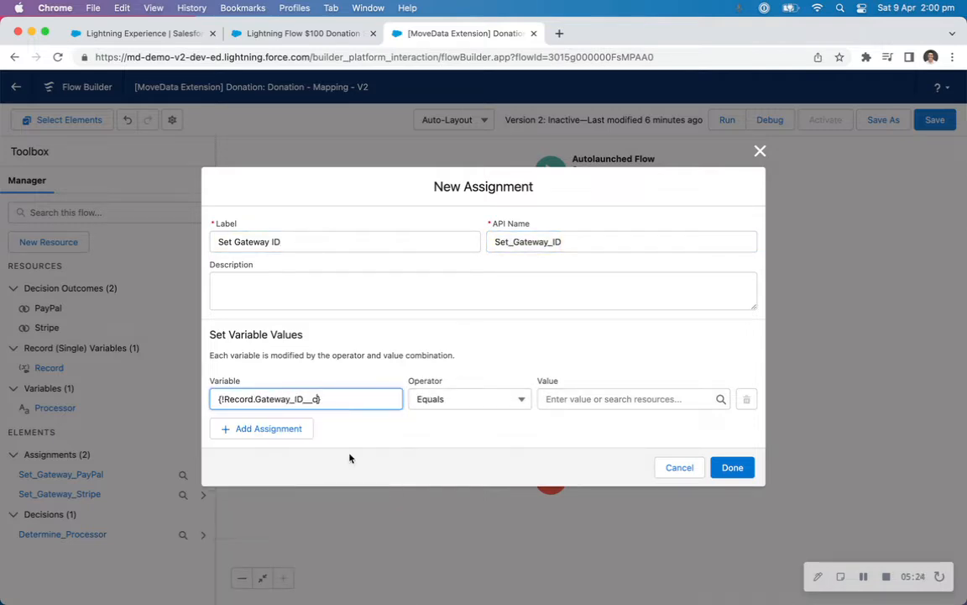
Create a Text variable named ProcessorTransactionId, available for input, as the value assigned to Gateway ID.
{"action": "left_click", "coordinate": [573, 400]}
{"action": "left_click", "coordinate": [559, 424]}
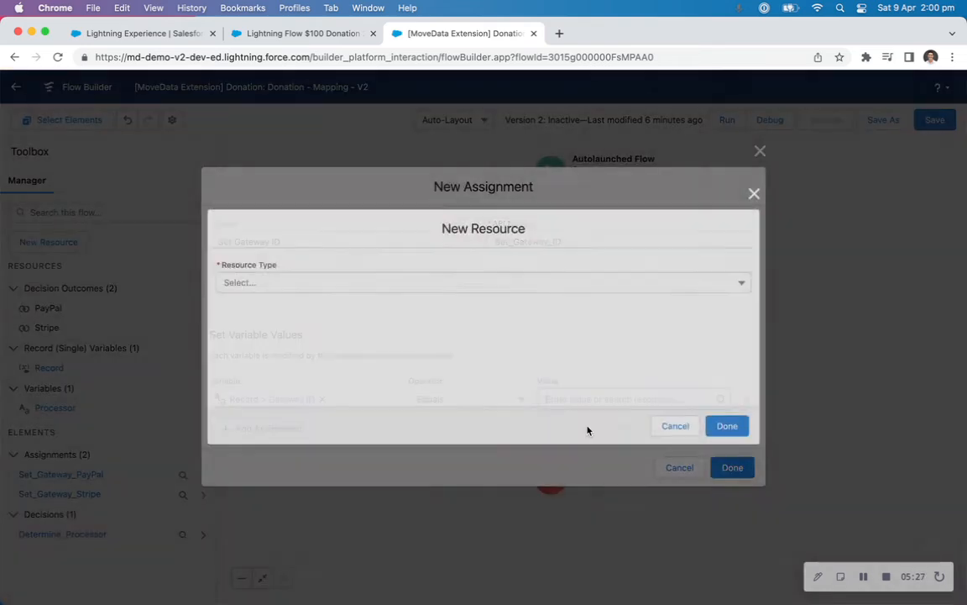
{"action": "left_click", "coordinate": [271, 282]}
{"action": "left_click", "coordinate": [253, 309]}
{"action": "left_click", "coordinate": [272, 304]}
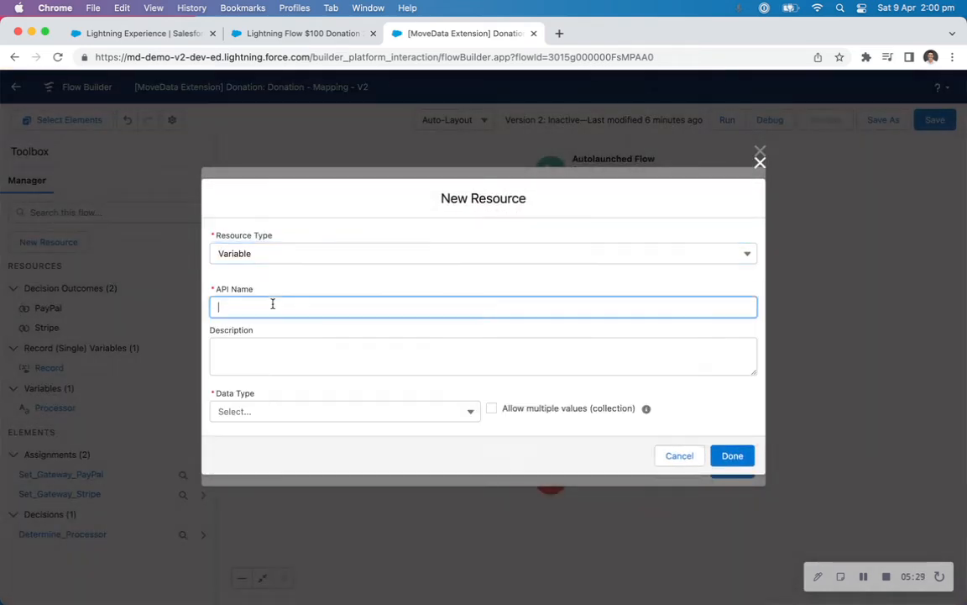
{"action": "key", "text": "super+v"}
{"action": "left_click", "coordinate": [147, 33]}
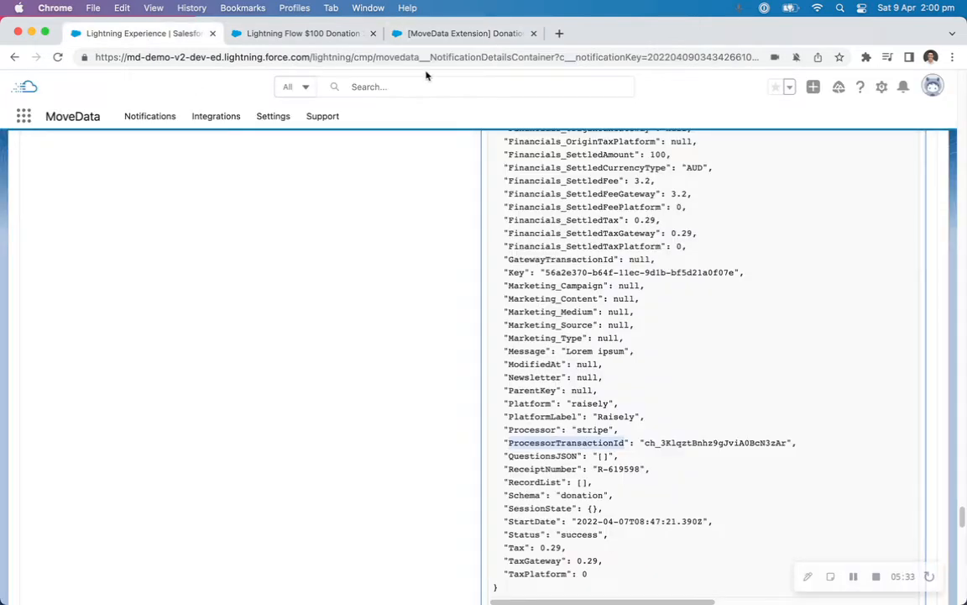
{"action": "left_click", "coordinate": [438, 33]}
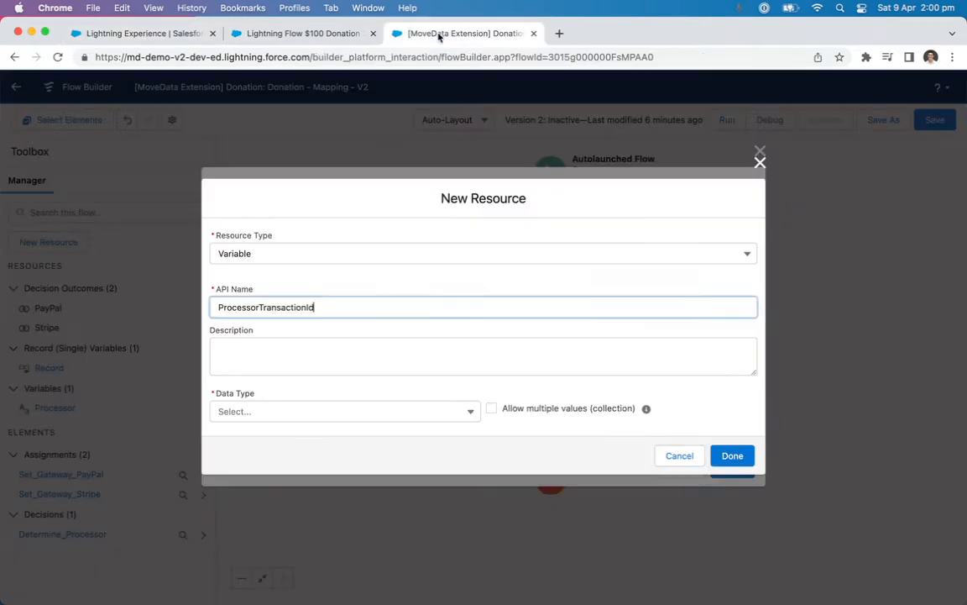
{"action": "left_click", "coordinate": [295, 413]}
{"action": "left_click", "coordinate": [294, 228]}
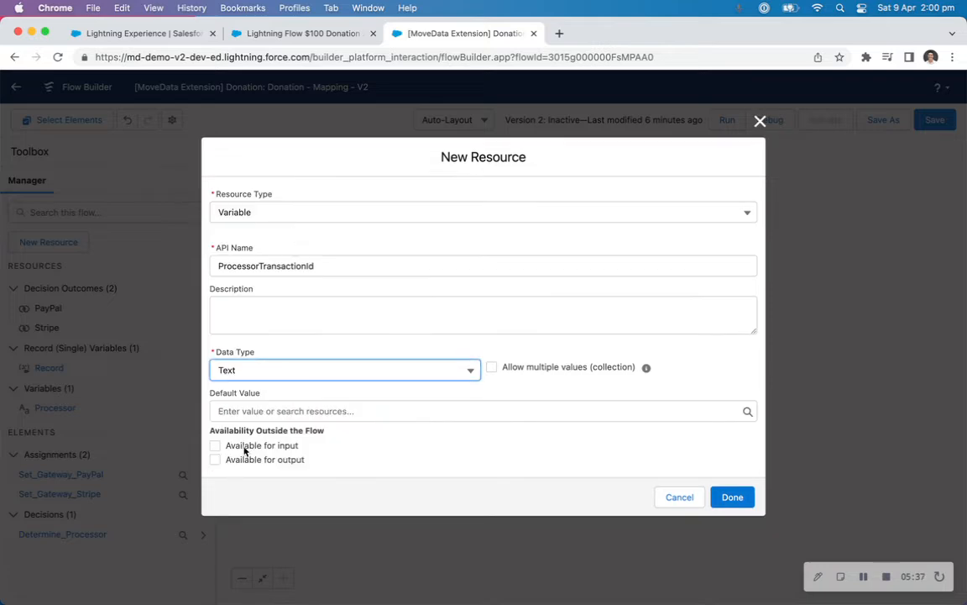
{"action": "left_click", "coordinate": [244, 449]}
{"action": "left_click", "coordinate": [732, 499]}
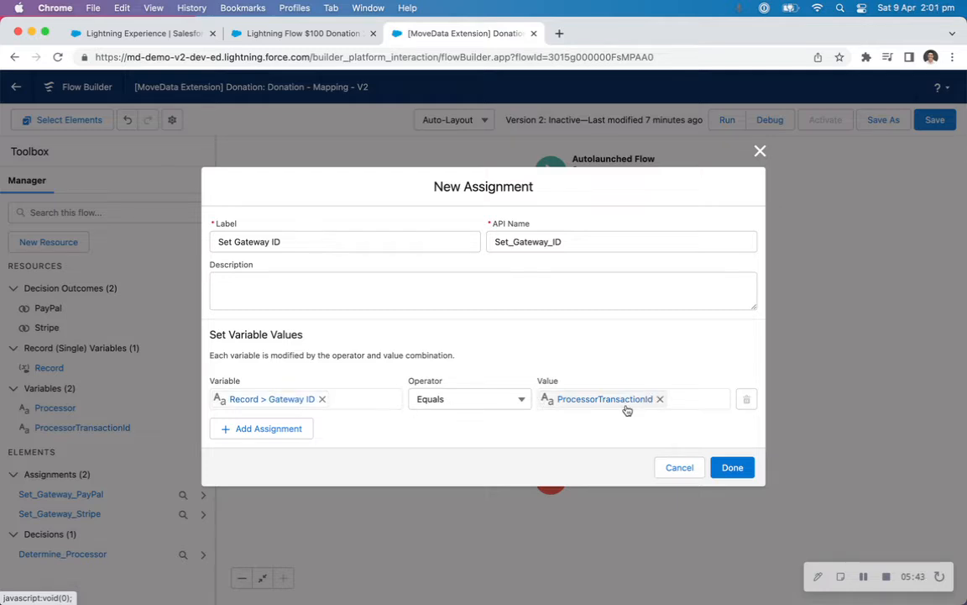
Check the ProcessorTransactionId entry in the execution log and finish the Set Gateway ID assignment.
{"action": "left_click", "coordinate": [186, 35]}
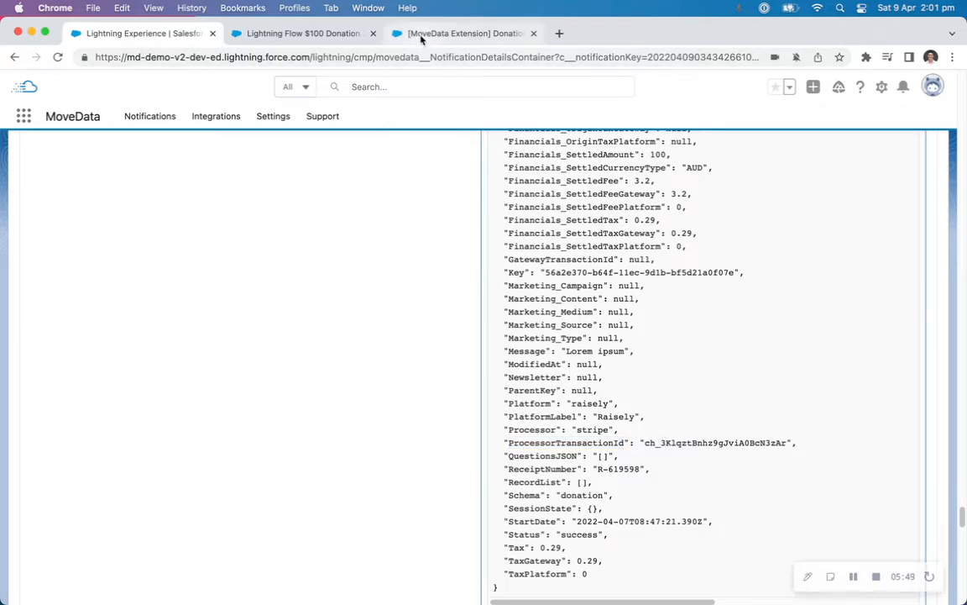
{"action": "left_click", "coordinate": [388, 33]}
{"action": "left_click", "coordinate": [735, 468]}
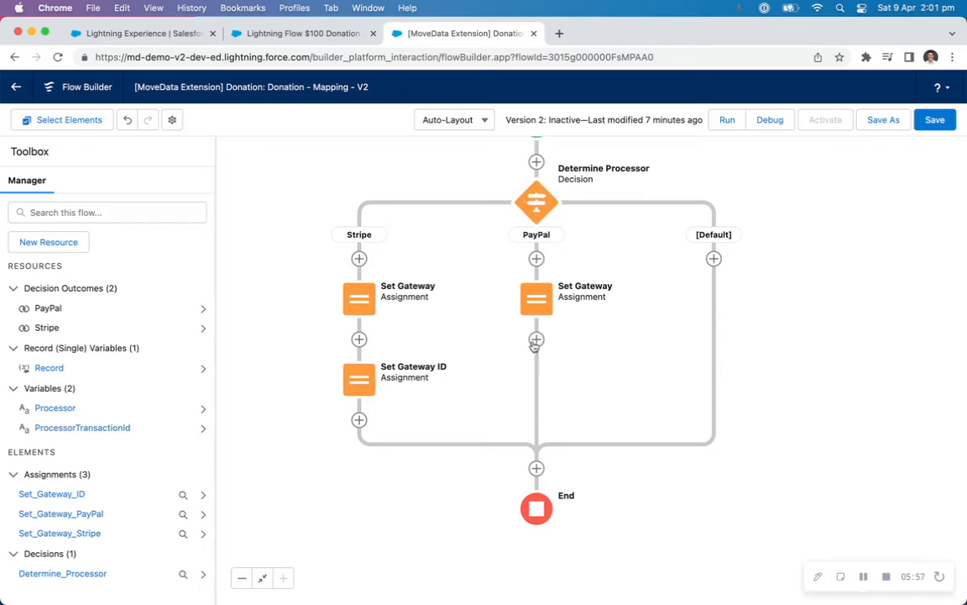
Copy the Set Gateway ID assignment to just before End, below where the paths merge, and delete the original from the Stripe path.
{"action": "left_click", "coordinate": [358, 382]}
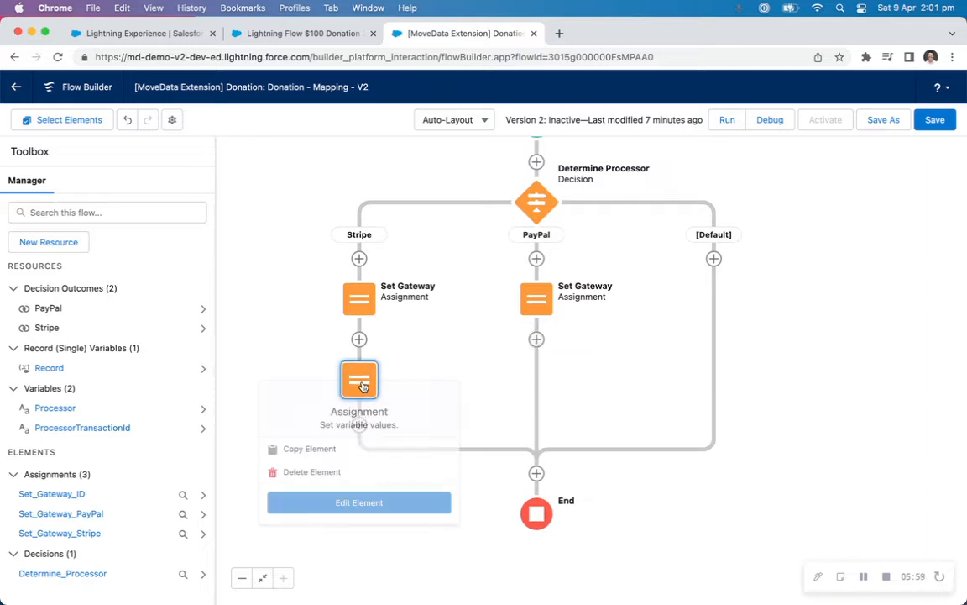
{"action": "left_click", "coordinate": [338, 454]}
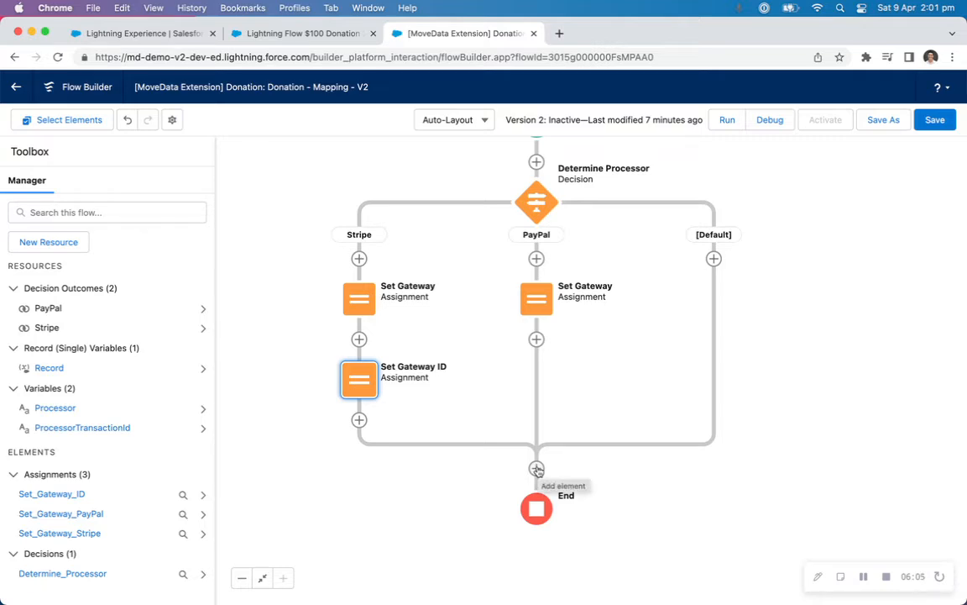
{"action": "left_click", "coordinate": [537, 467]}
{"action": "left_click", "coordinate": [511, 550]}
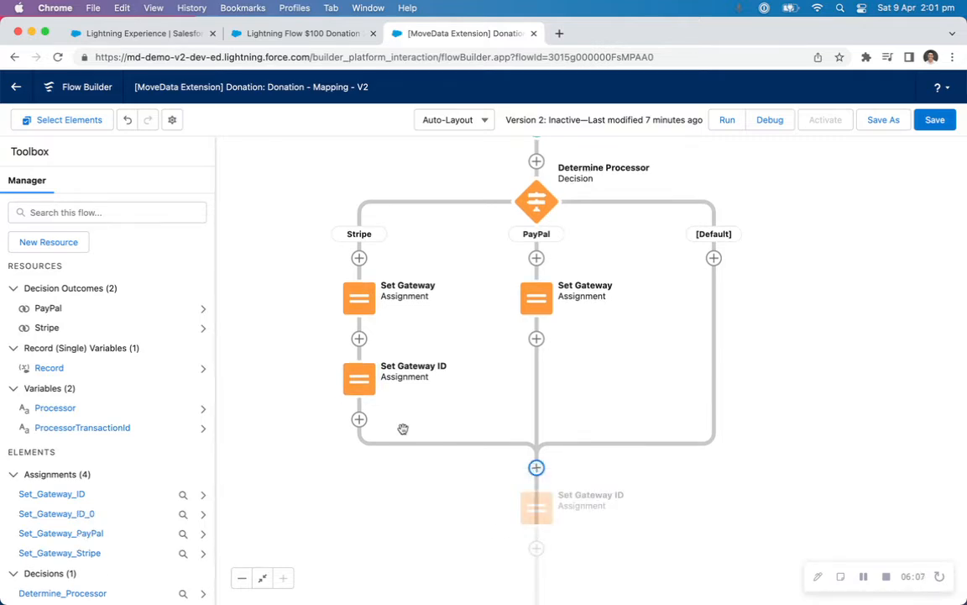
{"action": "left_click", "coordinate": [363, 380]}
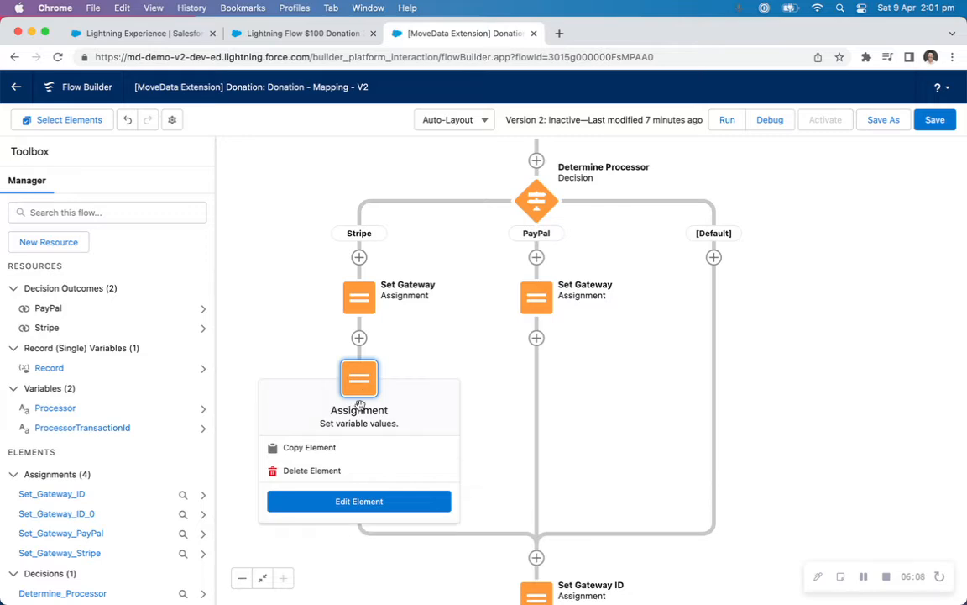
{"action": "left_click", "coordinate": [351, 469]}
Change the API name of the pasted Set Gateway ID assignment to Set_Gateway_ID.
{"action": "double_click", "coordinate": [537, 431]}
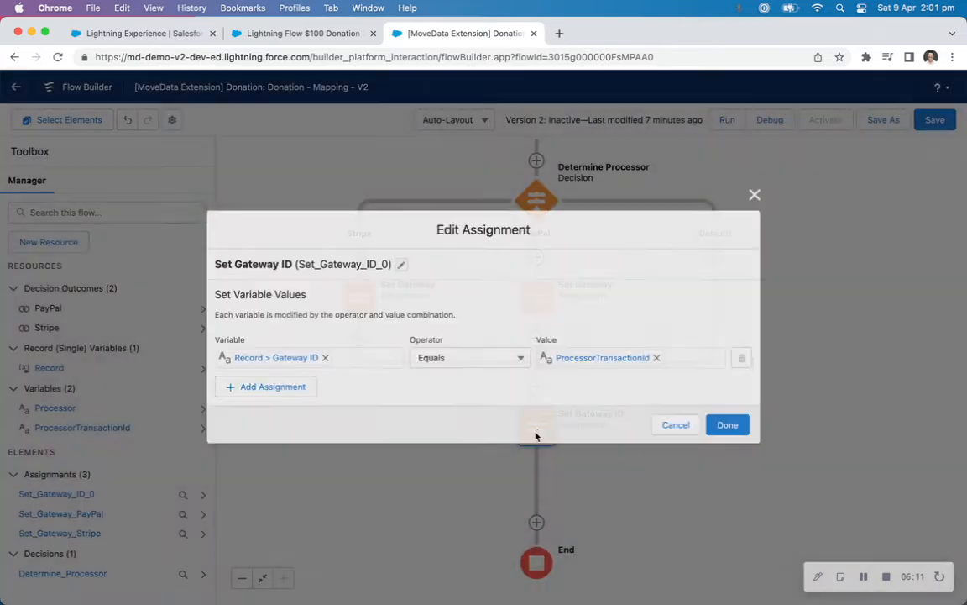
{"action": "left_click", "coordinate": [402, 264]}
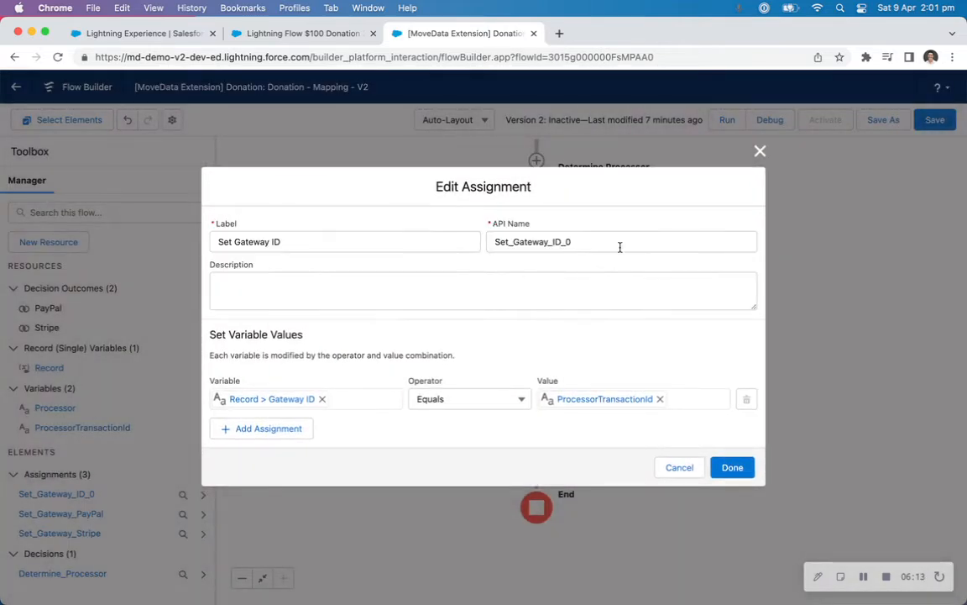
{"action": "left_click", "coordinate": [622, 243]}
{"action": "key", "text": "BackSpace"}
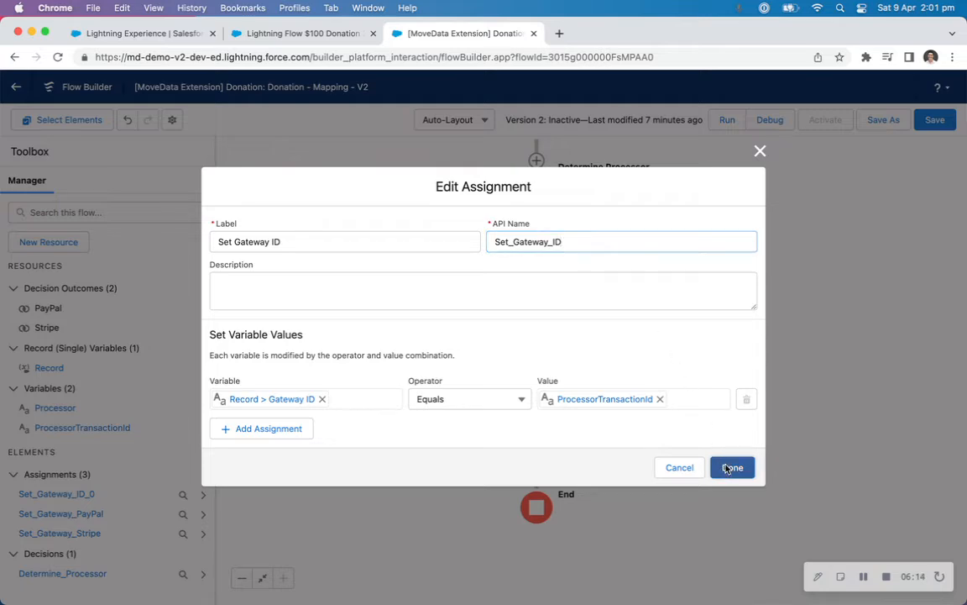
{"action": "left_click", "coordinate": [727, 467]}
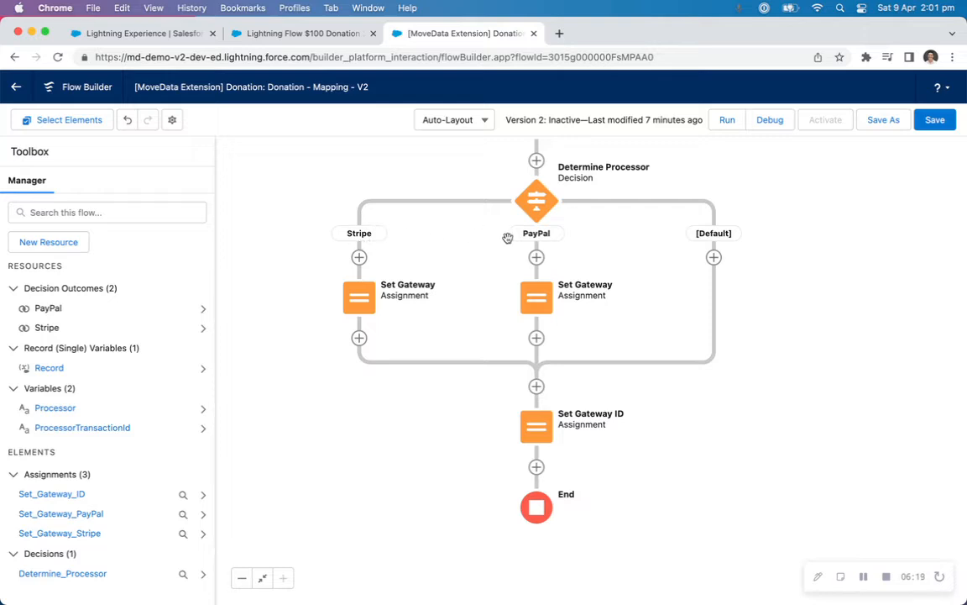
Review the donation opportunity's fields and look through the notification's execution log for the receipt download URL entry.
{"action": "left_click", "coordinate": [171, 36]}
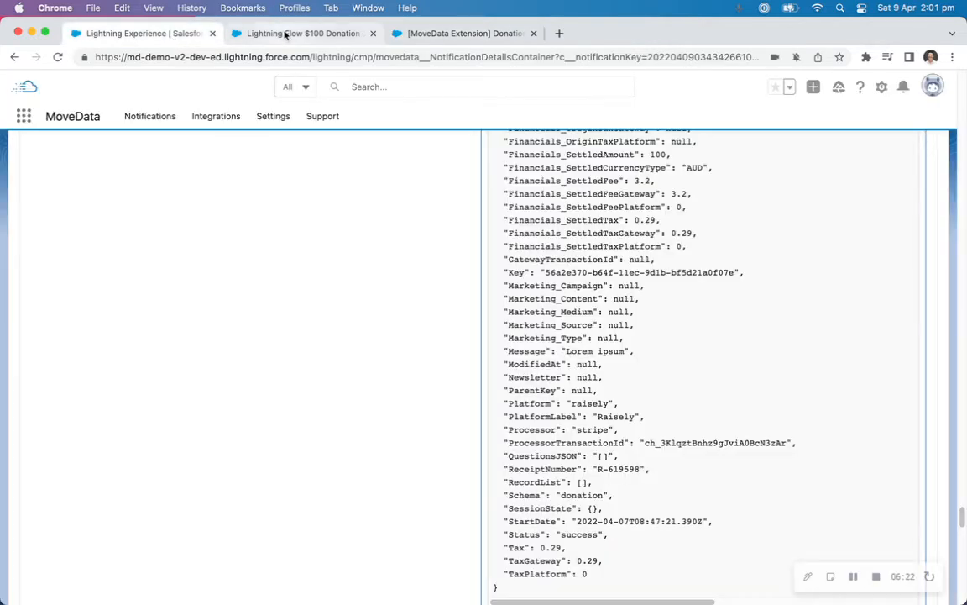
{"action": "left_click", "coordinate": [283, 34]}
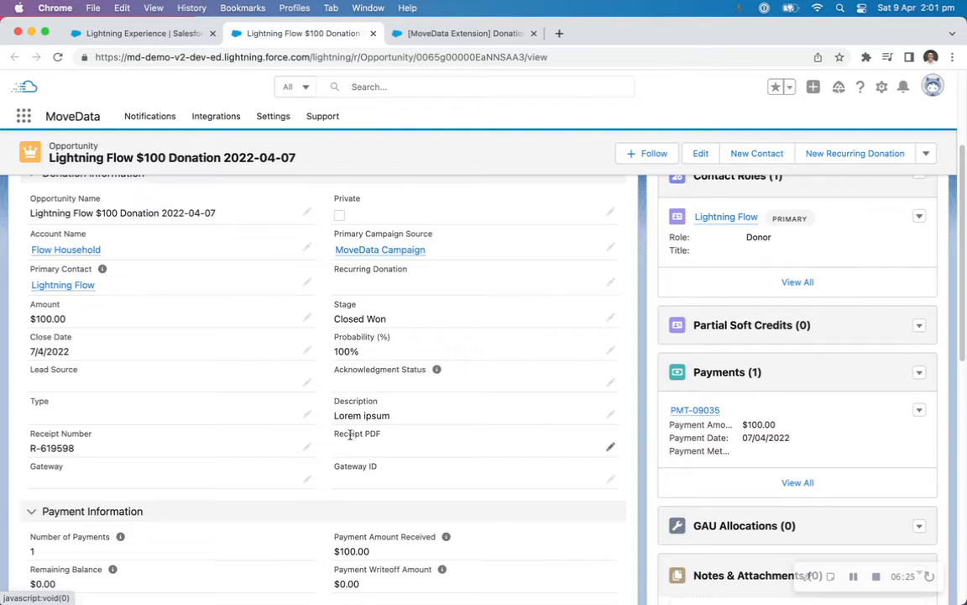
{"action": "left_click", "coordinate": [189, 33]}
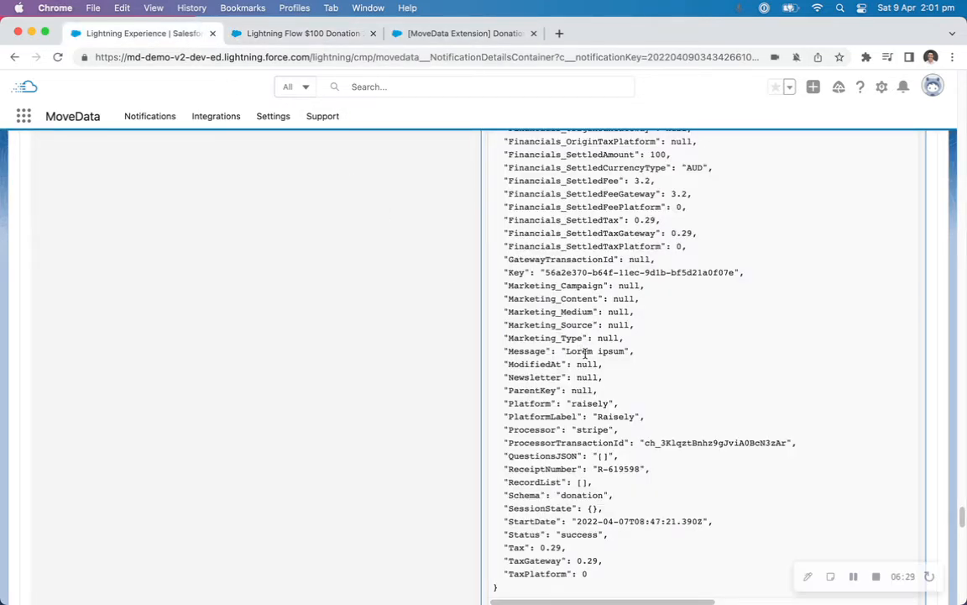
{"action": "scroll", "coordinate": [676, 457], "scroll_direction": "up", "scroll_amount": 5}
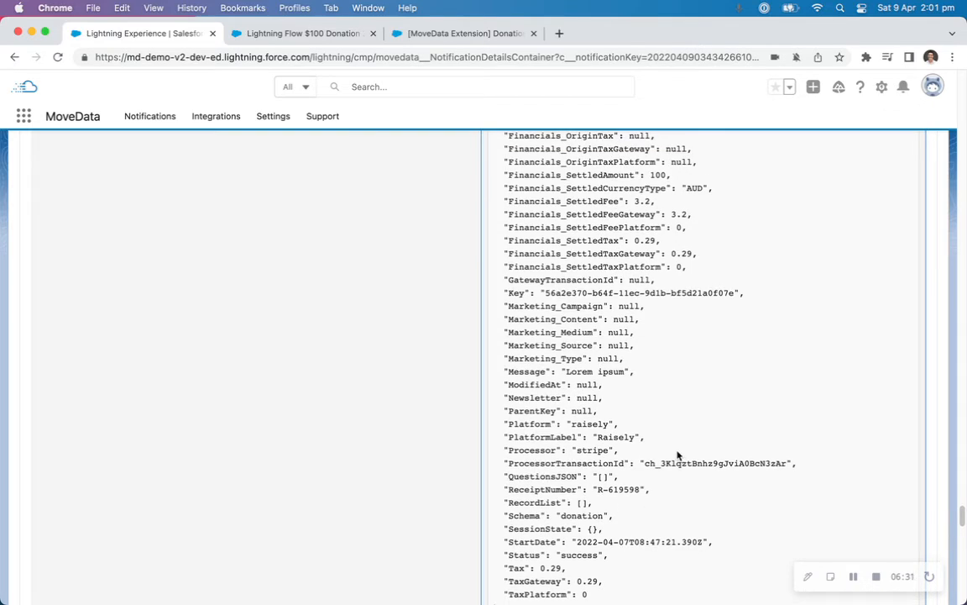
{"action": "scroll", "coordinate": [678, 455], "scroll_direction": "up", "scroll_amount": 10}
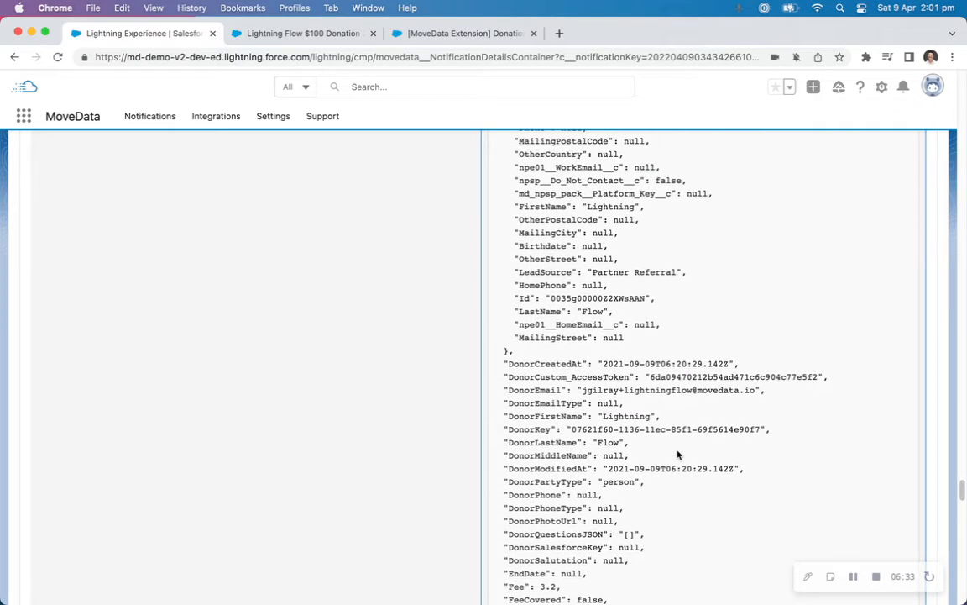
{"action": "scroll", "coordinate": [678, 455], "scroll_direction": "up", "scroll_amount": 9}
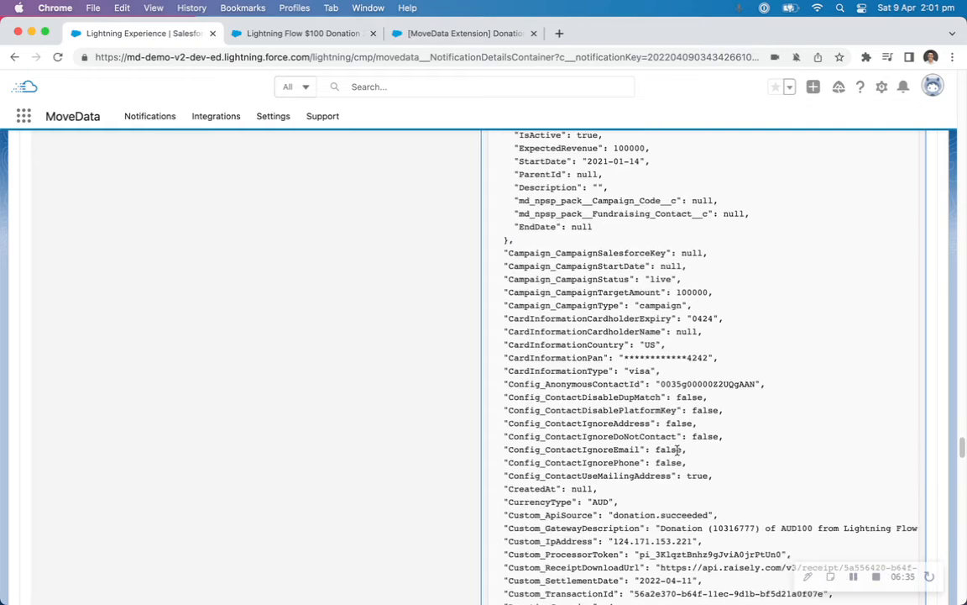
{"action": "scroll", "coordinate": [562, 431], "scroll_direction": "down", "scroll_amount": 1}
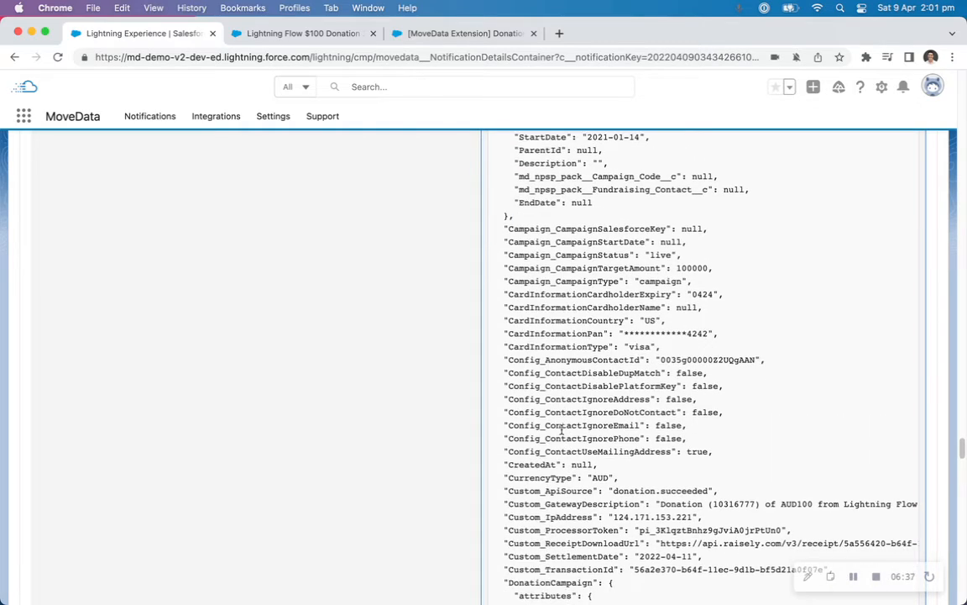
{"action": "scroll", "coordinate": [584, 487], "scroll_direction": "down", "scroll_amount": 1}
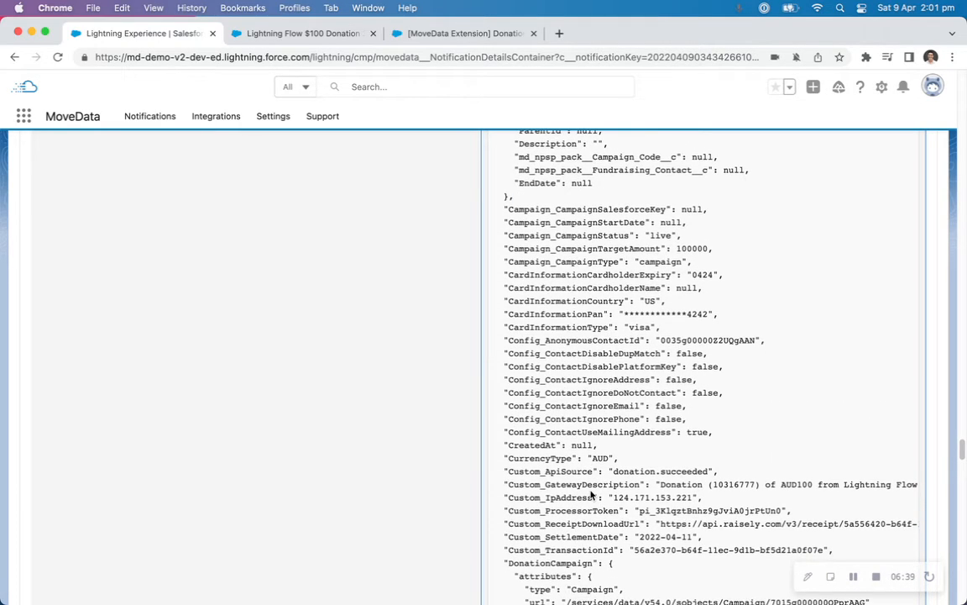
{"action": "scroll", "coordinate": [588, 495], "scroll_direction": "down", "scroll_amount": 1}
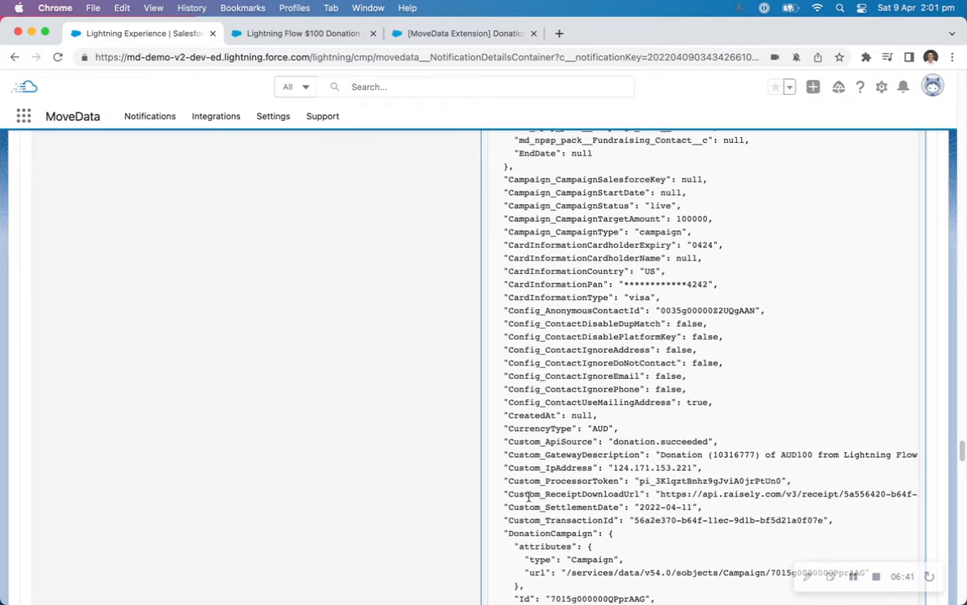
Inspect the full receipt PDF link in the execution log and copy the key name Custom_ReceiptDownloadUrl.
{"action": "double_click", "coordinate": [526, 494]}
{"action": "left_click_drag", "start_coordinate": [662, 494], "coordinate": [801, 494]}
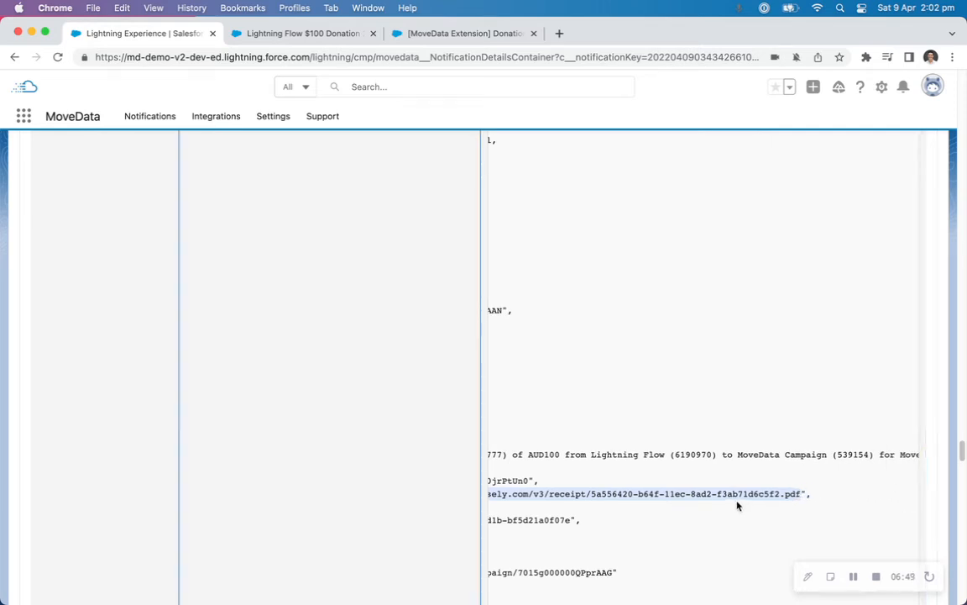
{"action": "left_click", "coordinate": [693, 491]}
{"action": "scroll", "coordinate": [694, 491], "scroll_direction": "left", "scroll_amount": 5}
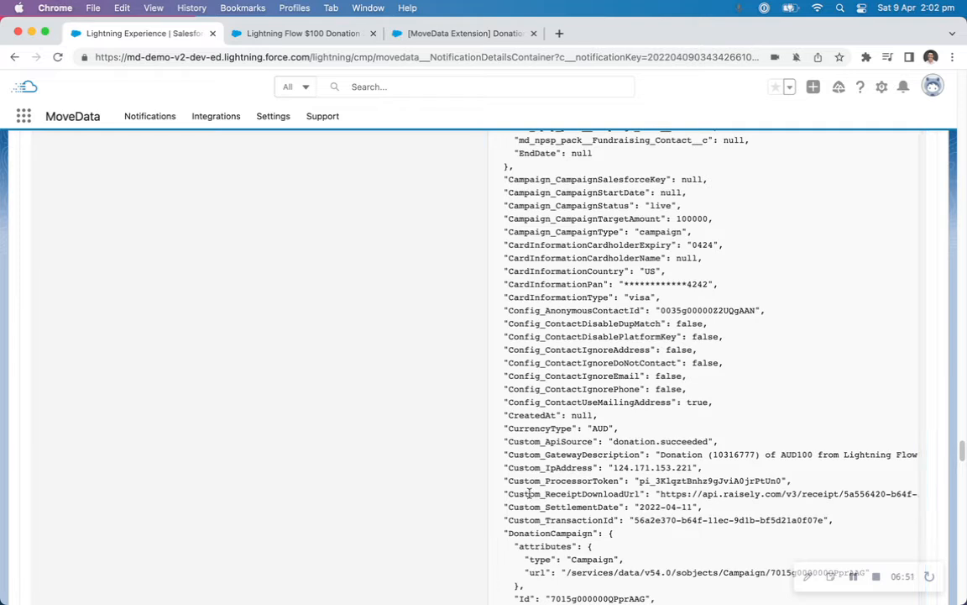
{"action": "double_click", "coordinate": [529, 494]}
{"action": "key", "text": "super+c"}
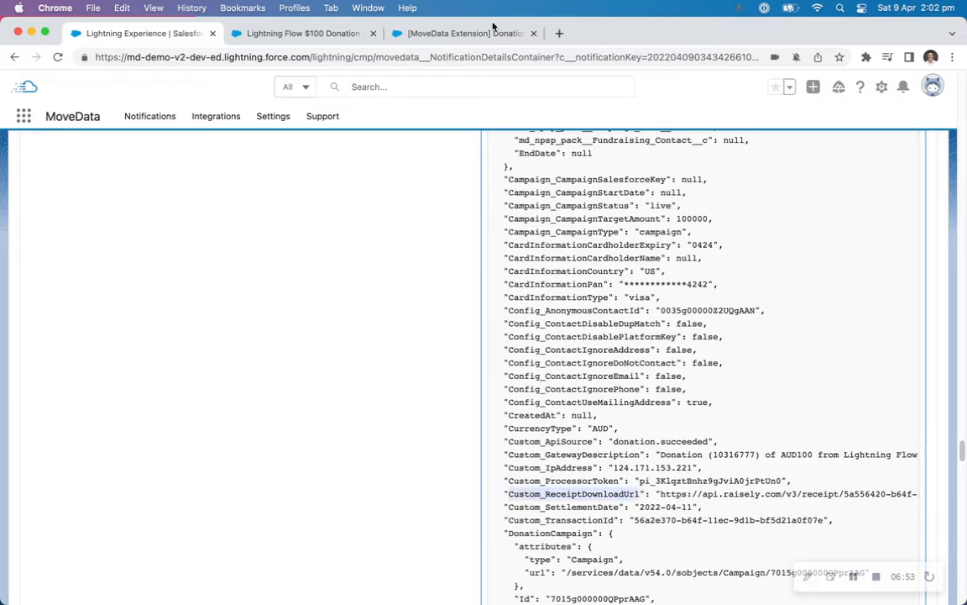
Add a Decision element after Set Gateway ID in the flow, labelled "Determine Receipt PDF" with API name "Determine_Receipt_PDF".
{"action": "left_click", "coordinate": [486, 36]}
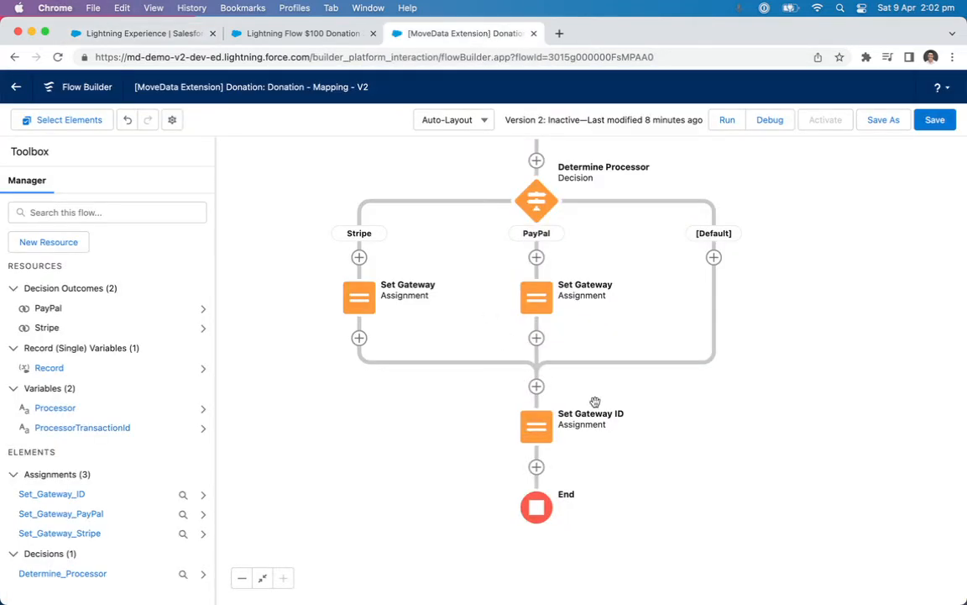
{"action": "left_click", "coordinate": [537, 469]}
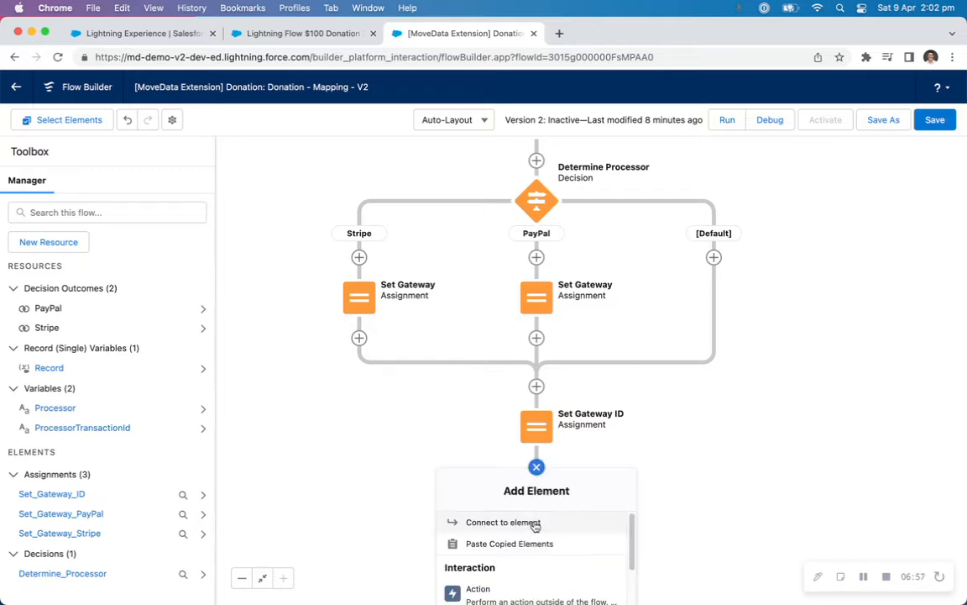
{"action": "scroll", "coordinate": [516, 550], "scroll_direction": "down", "scroll_amount": 3}
{"action": "left_click", "coordinate": [487, 598]}
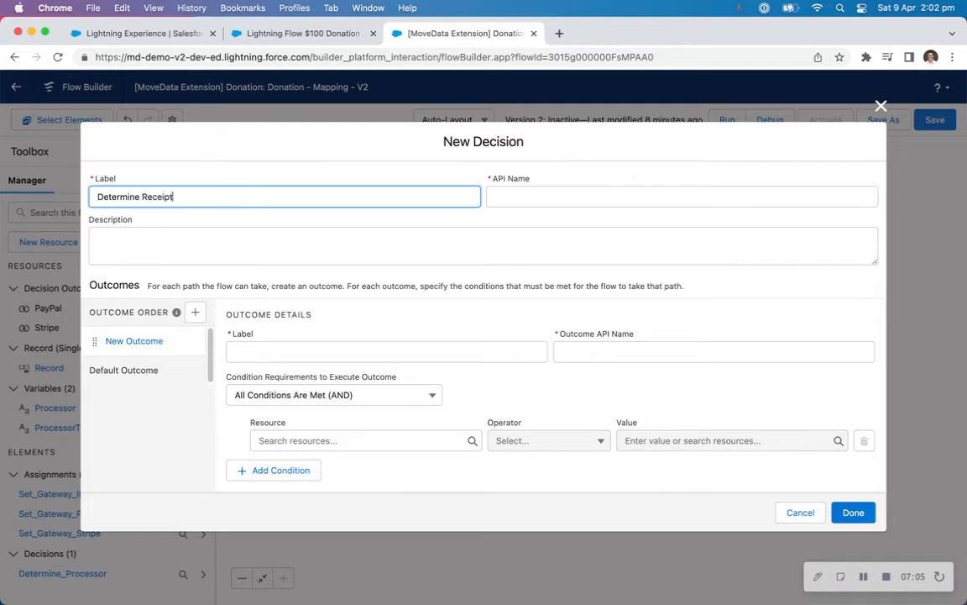
{"action": "key", "text": "Tab"}
Label the decision's first outcome "Yes Exists" with API name "Yes_Exists_Receipt_PDF" and rename the default outcome "No".
{"action": "left_click", "coordinate": [381, 346]}
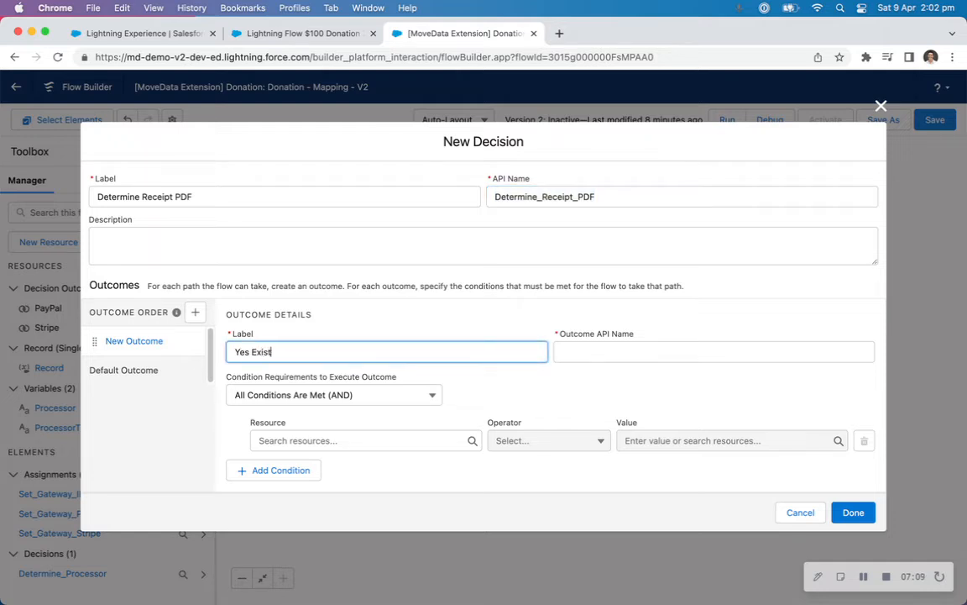
{"action": "key", "text": "Tab"}
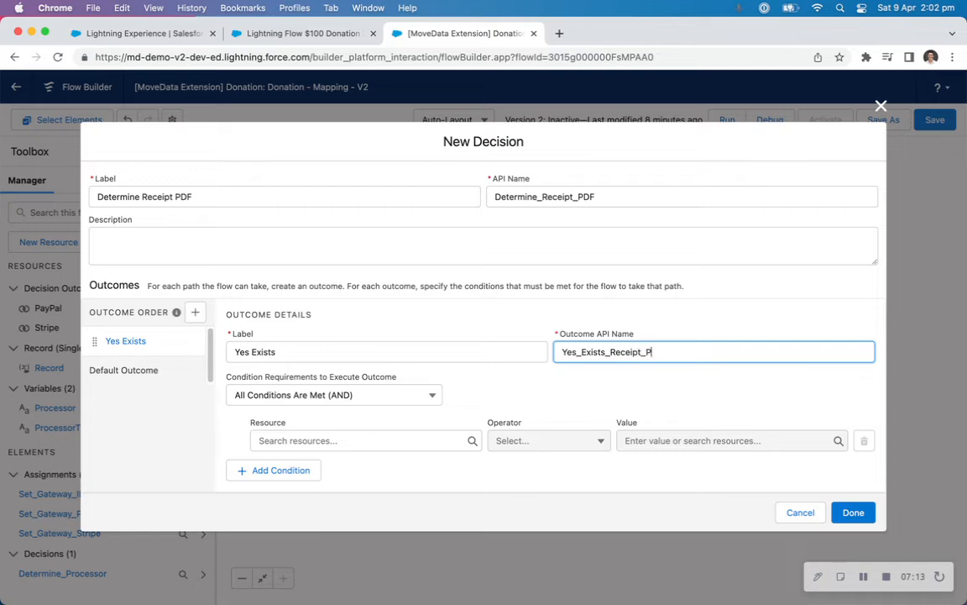
{"action": "left_click", "coordinate": [192, 373]}
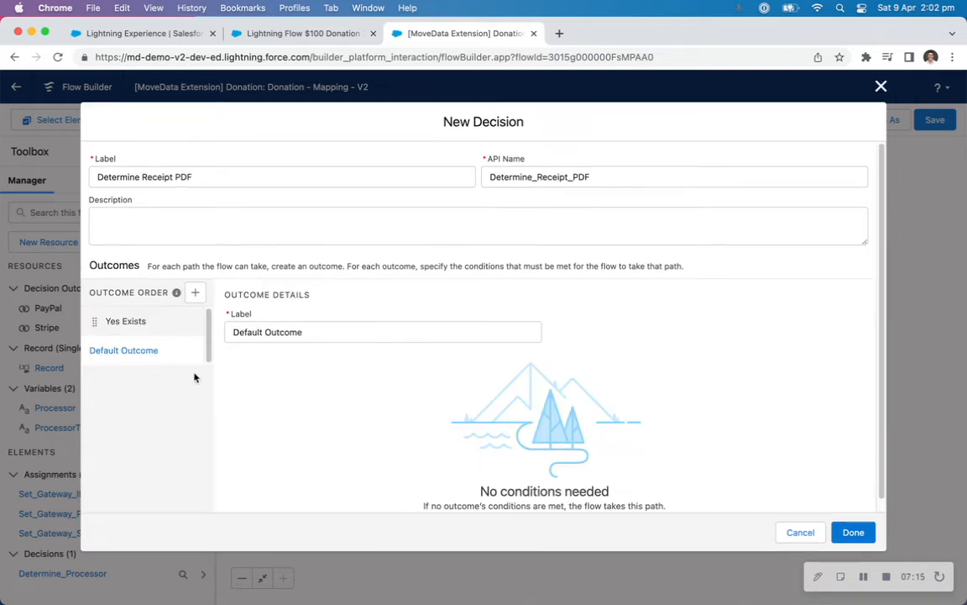
{"action": "triple_click", "coordinate": [323, 331]}
{"action": "type", "text": "No"}
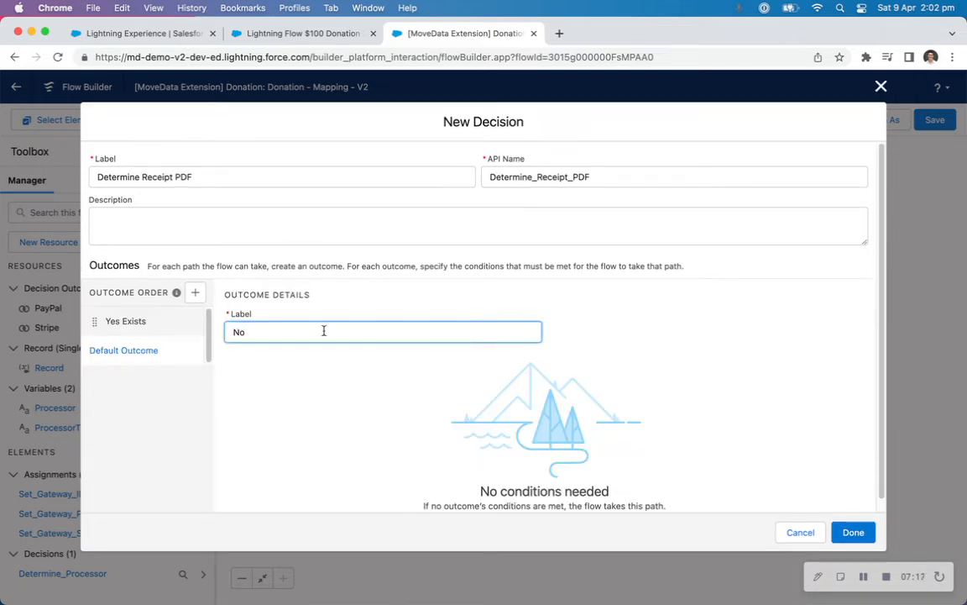
Create a Text variable named Custom_ReceiptDownloadUrl, available for input, as the resource of the Yes Exists outcome's condition.
{"action": "left_click", "coordinate": [158, 318]}
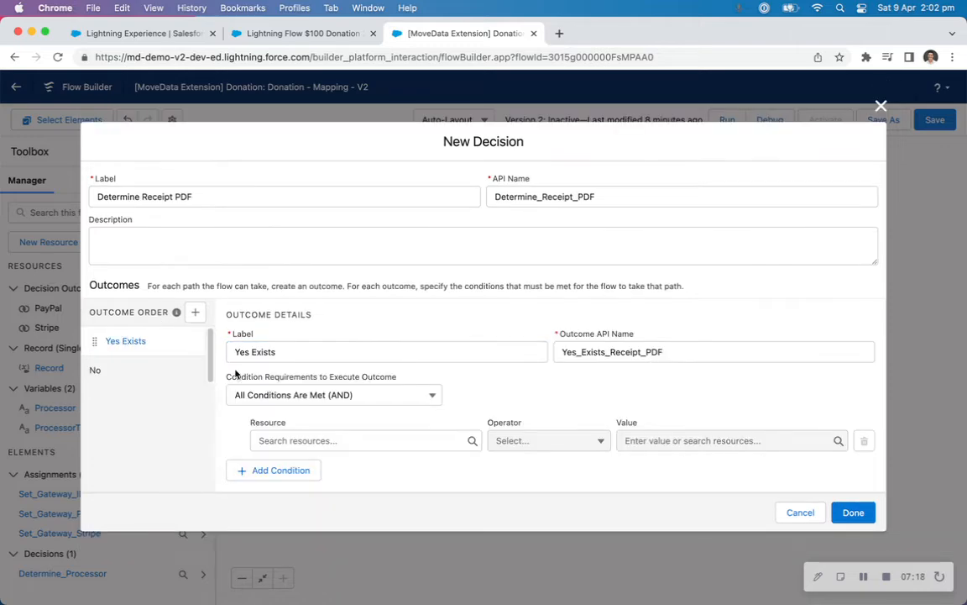
{"action": "left_click", "coordinate": [311, 439]}
{"action": "left_click", "coordinate": [336, 263]}
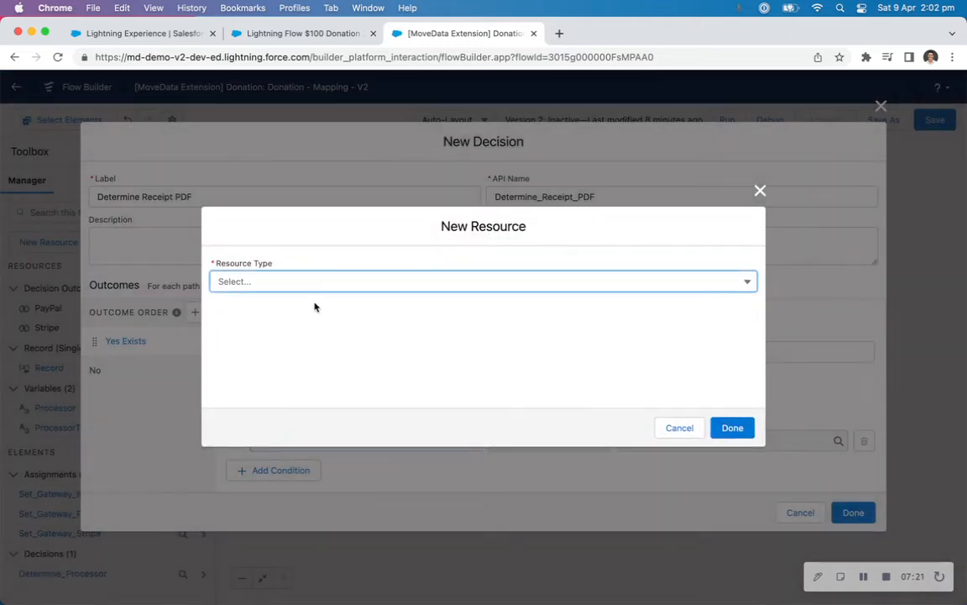
{"action": "left_click", "coordinate": [302, 281]}
{"action": "left_click", "coordinate": [263, 307]}
{"action": "key", "text": "super+v"}
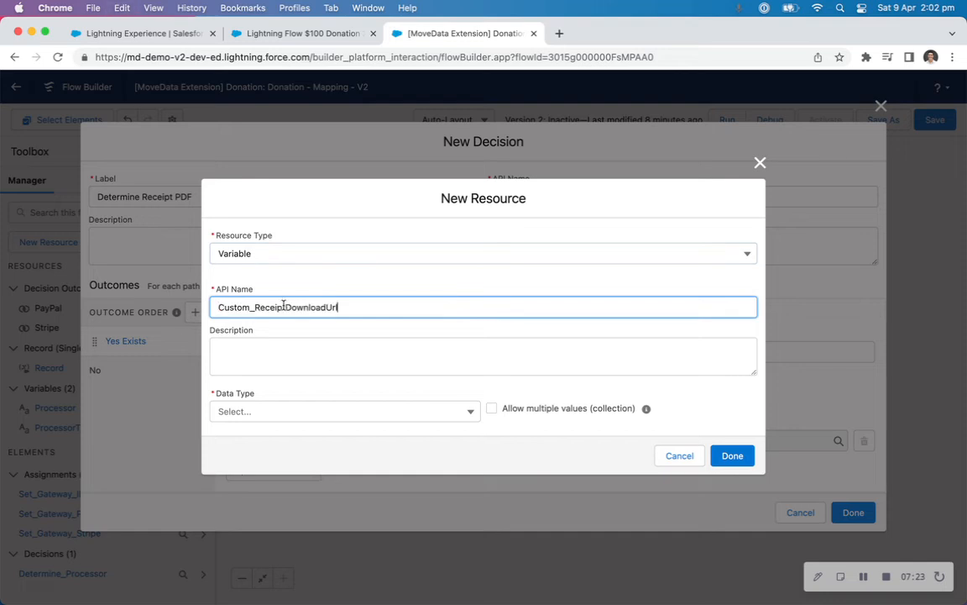
{"action": "left_click", "coordinate": [142, 33]}
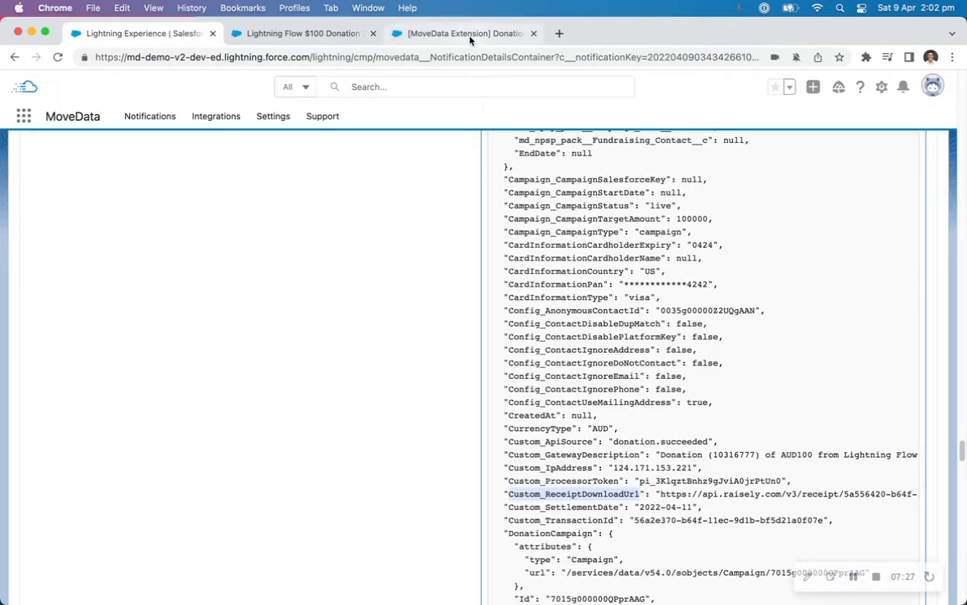
{"action": "left_click", "coordinate": [425, 35]}
{"action": "left_click", "coordinate": [311, 412]}
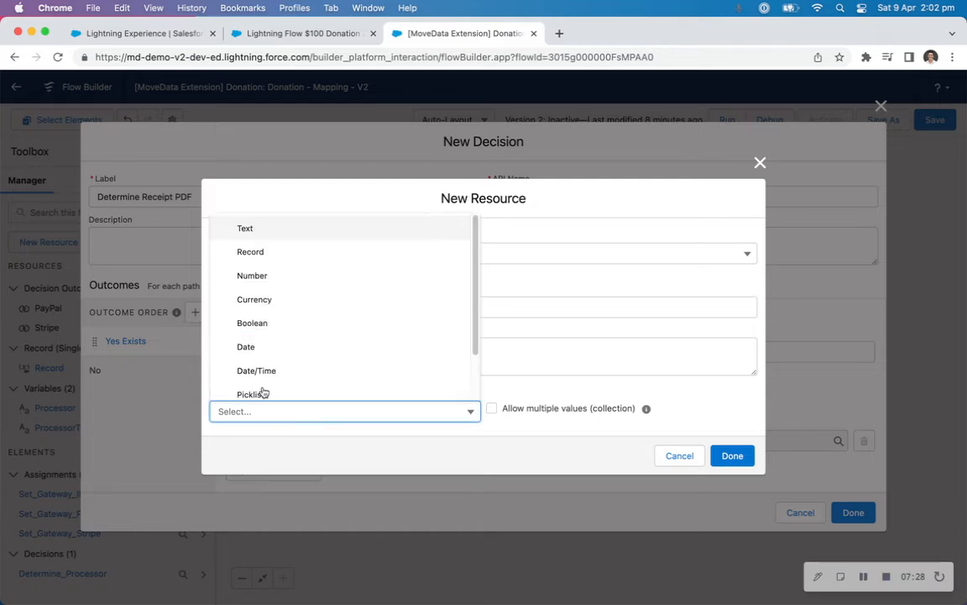
{"action": "left_click", "coordinate": [286, 226]}
{"action": "left_click", "coordinate": [269, 447]}
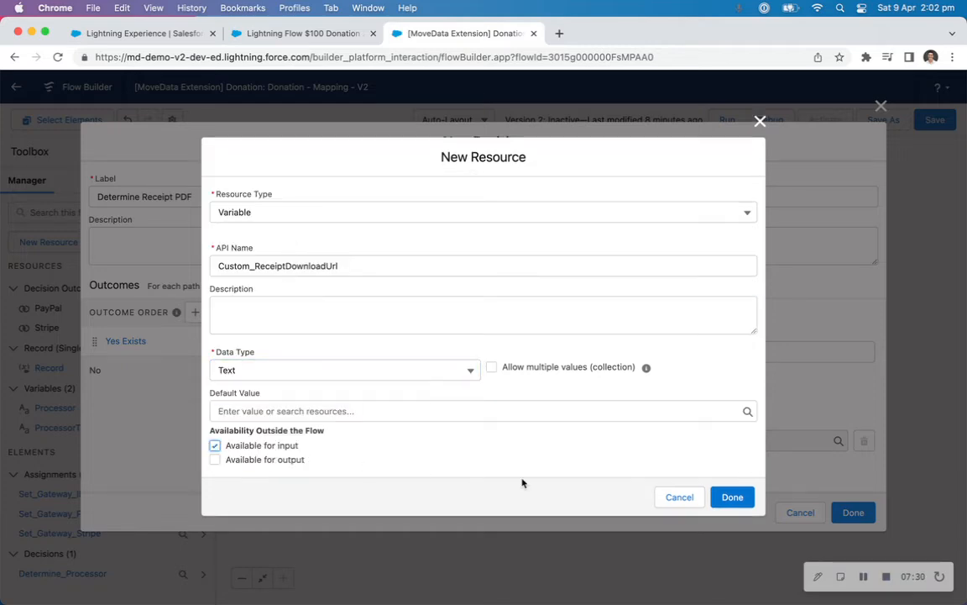
{"action": "left_click", "coordinate": [732, 497]}
Complete the Yes Exists condition so that Custom_ReceiptDownloadUrl Is Null equals the global constant False.
{"action": "left_click", "coordinate": [546, 443]}
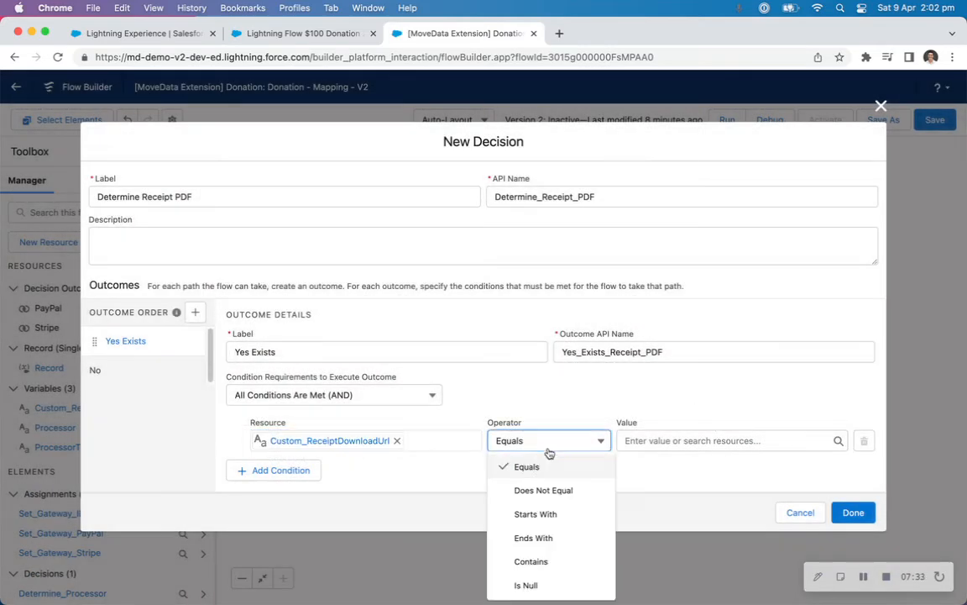
{"action": "left_click", "coordinate": [527, 584]}
{"action": "left_click", "coordinate": [654, 439]}
{"action": "type", "text": "fal"}
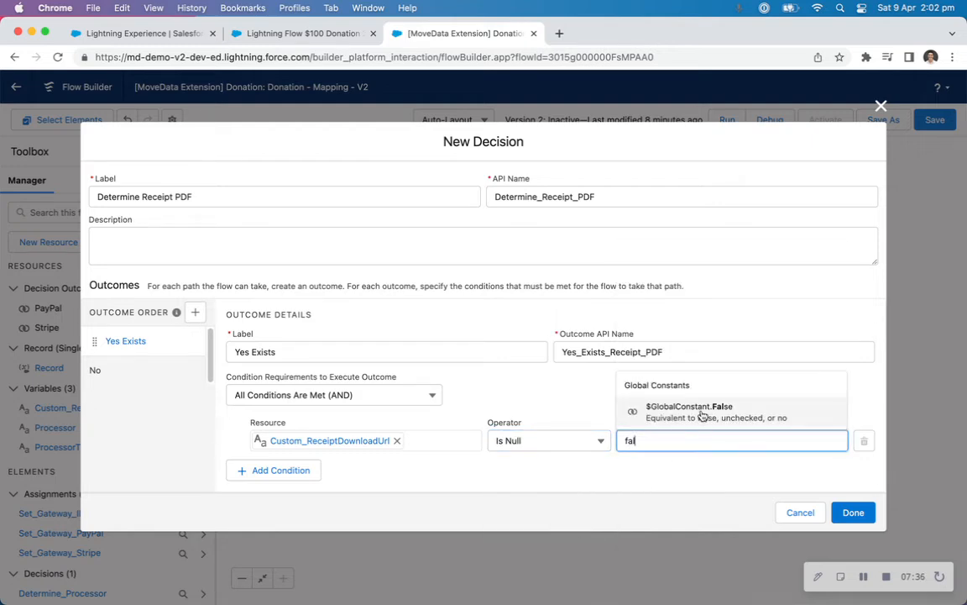
{"action": "left_click", "coordinate": [688, 409]}
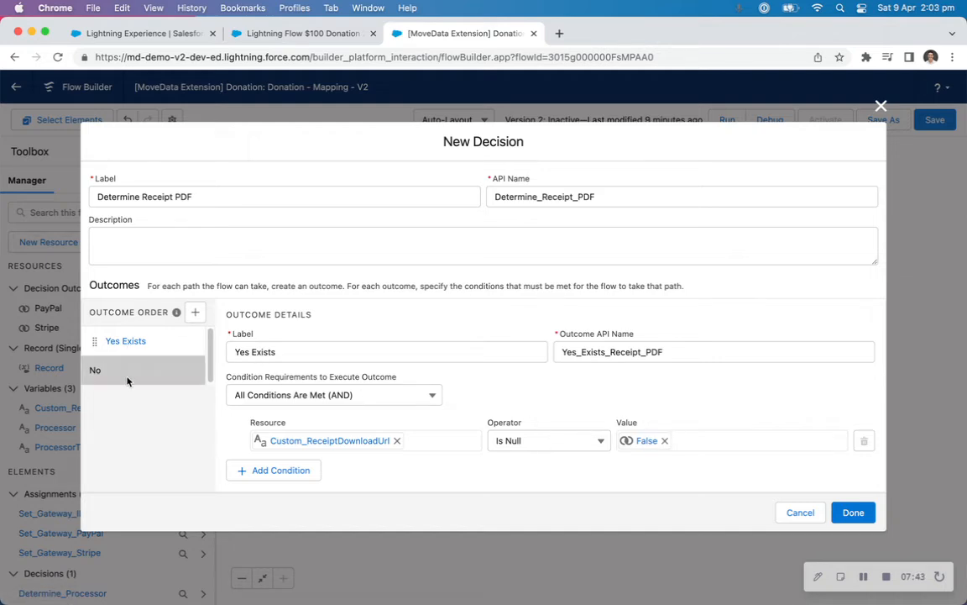
Finish the decision and add an Assignment element on its Yes Exists path, labelled "Set Receipt PDF" with API name "Set_Receipt_PDF".
{"action": "left_click", "coordinate": [850, 510]}
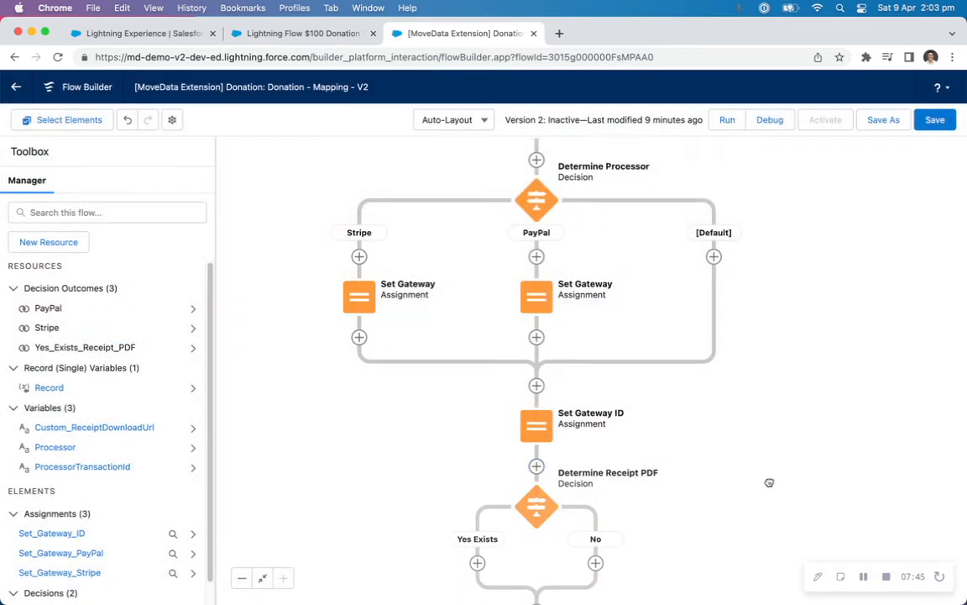
{"action": "scroll", "coordinate": [766, 480], "scroll_direction": "down", "scroll_amount": 2}
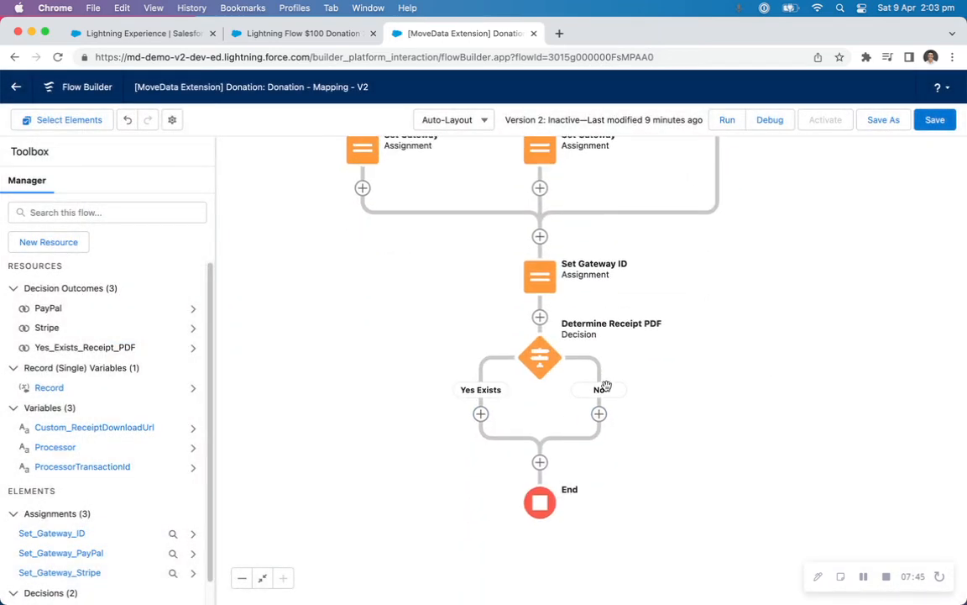
{"action": "left_click", "coordinate": [480, 414]}
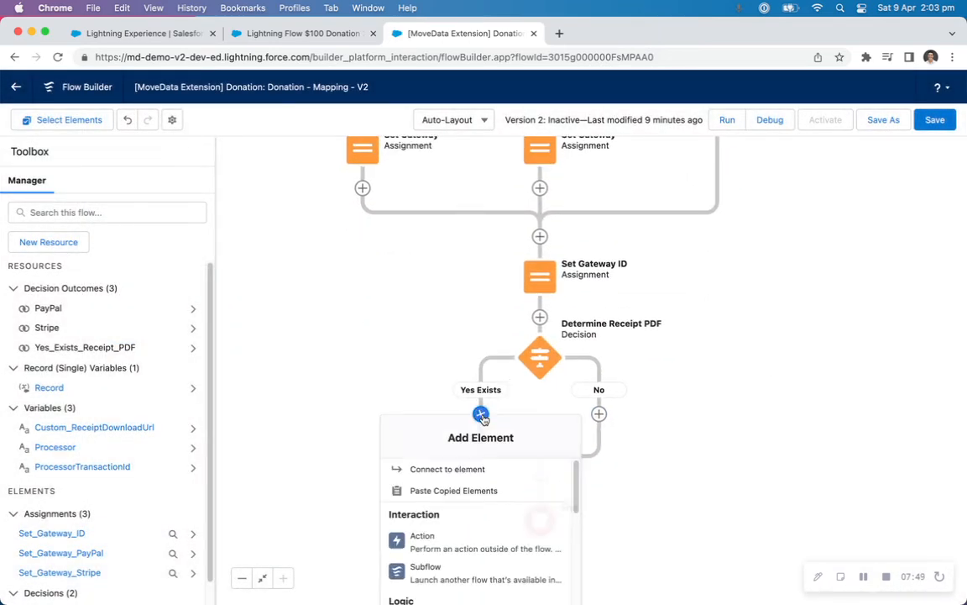
{"action": "scroll", "coordinate": [475, 520], "scroll_direction": "down", "scroll_amount": 2}
{"action": "left_click", "coordinate": [462, 533]}
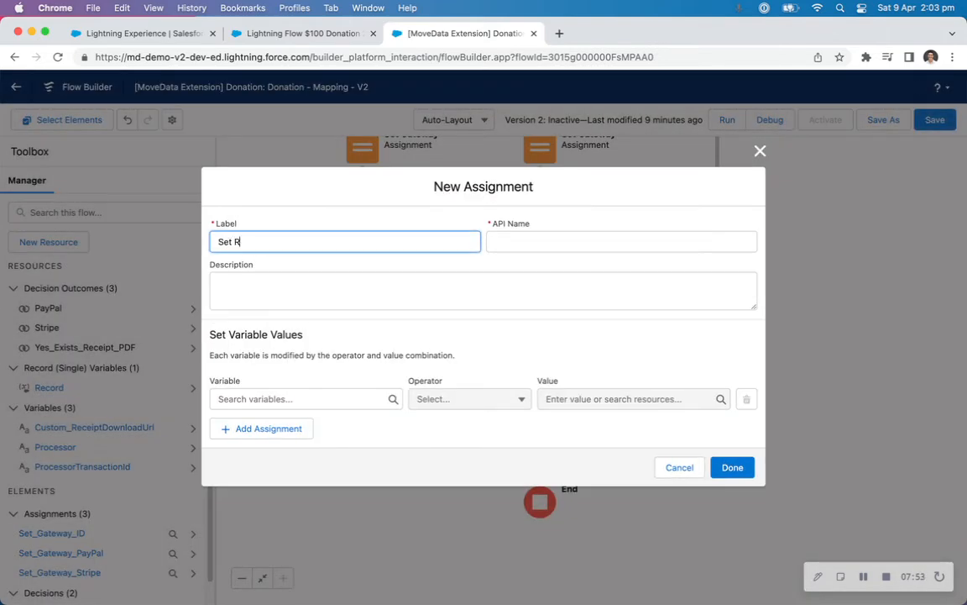
{"action": "type", "text": "Set Receipt PDF"}
{"action": "key", "text": "Tab"}
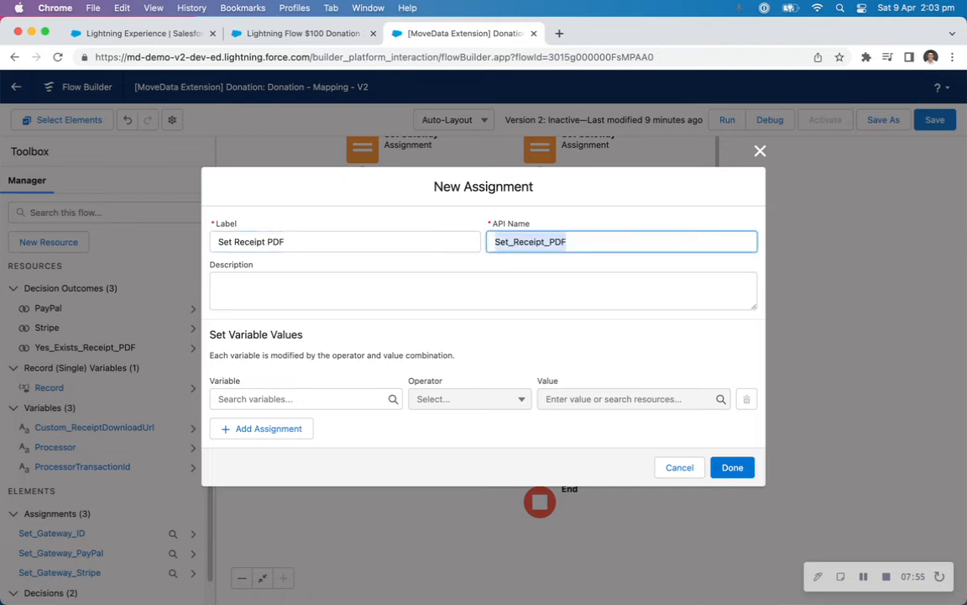
Assign Custom_ReceiptDownloadUrl to the Record's Receipt_PDF__c field with the Equals operator and finish the assignment.
{"action": "left_click", "coordinate": [286, 398]}
{"action": "type", "text": "rec"}
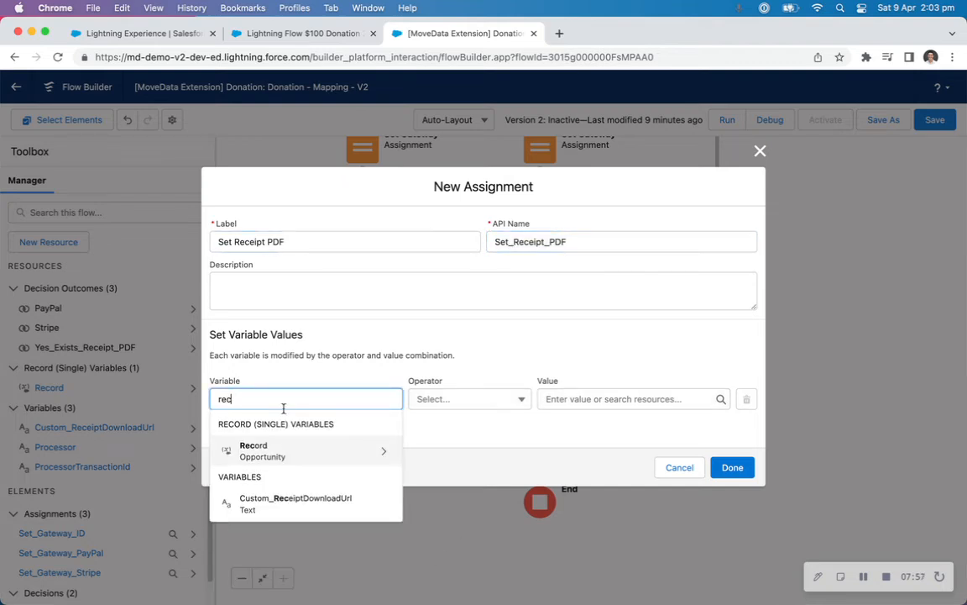
{"action": "left_click", "coordinate": [282, 452]}
{"action": "type", "text": "rece"}
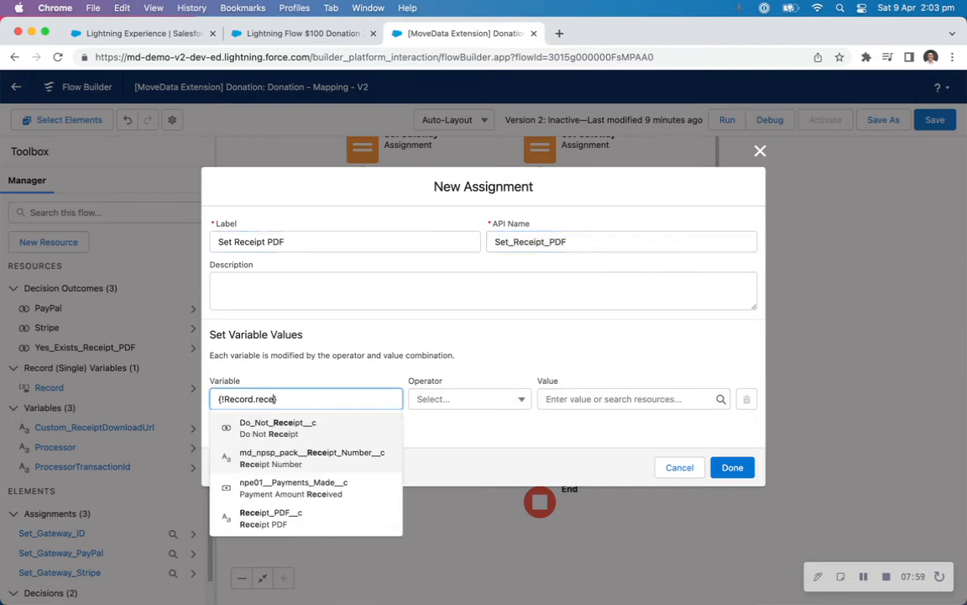
{"action": "left_click", "coordinate": [300, 519]}
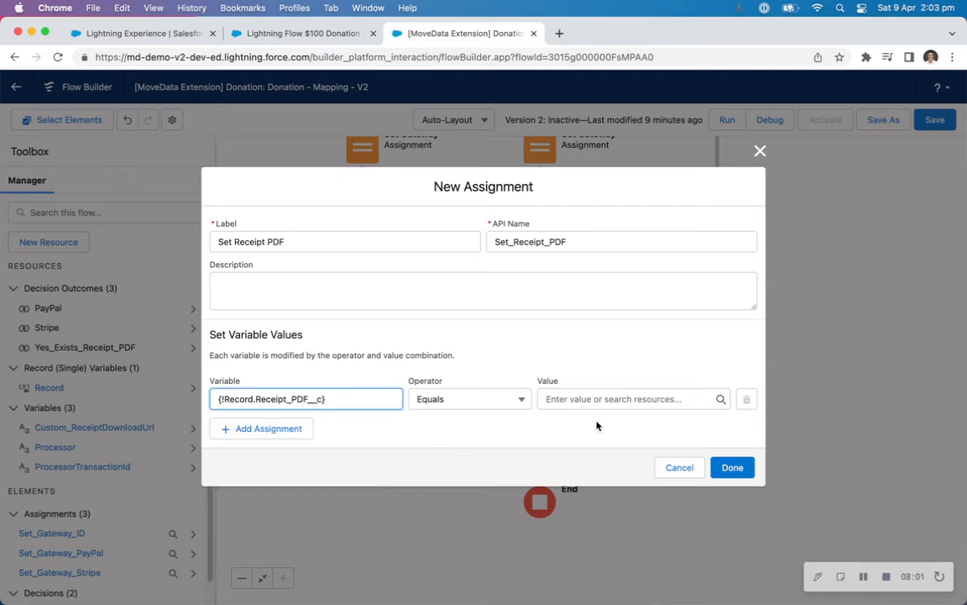
{"action": "left_click", "coordinate": [607, 398]}
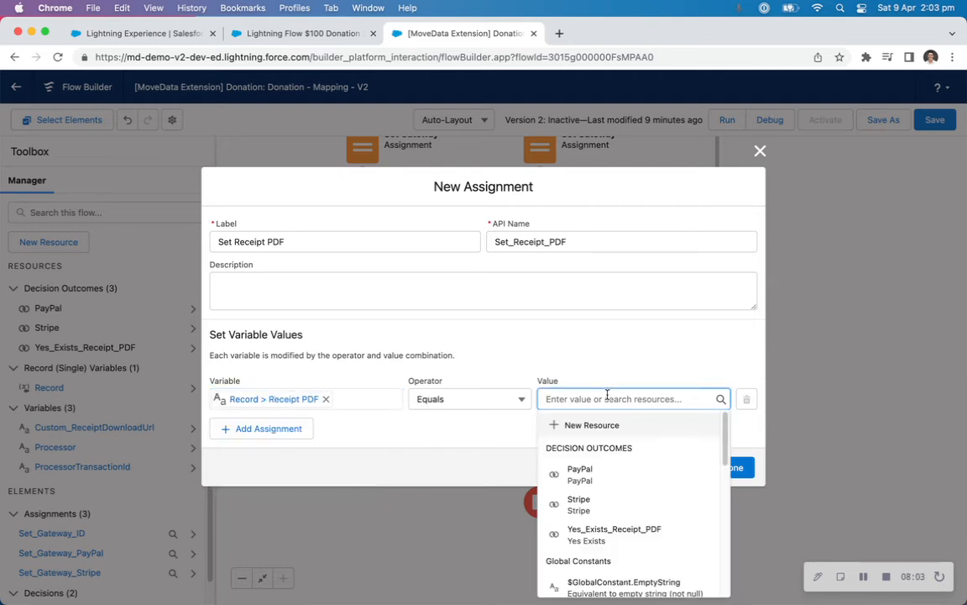
{"action": "type", "text": "cus"}
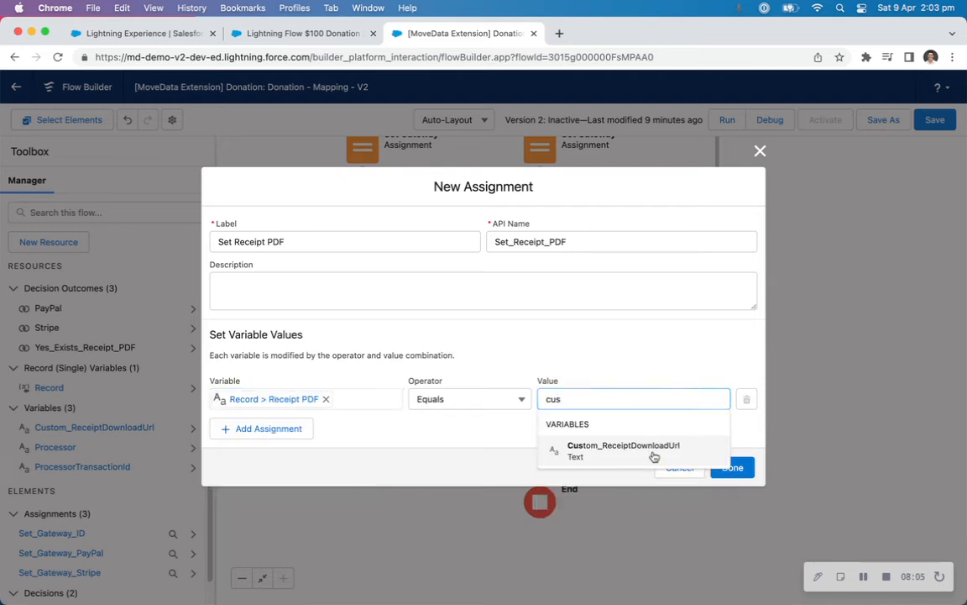
{"action": "left_click", "coordinate": [623, 449]}
{"action": "left_click", "coordinate": [734, 467]}
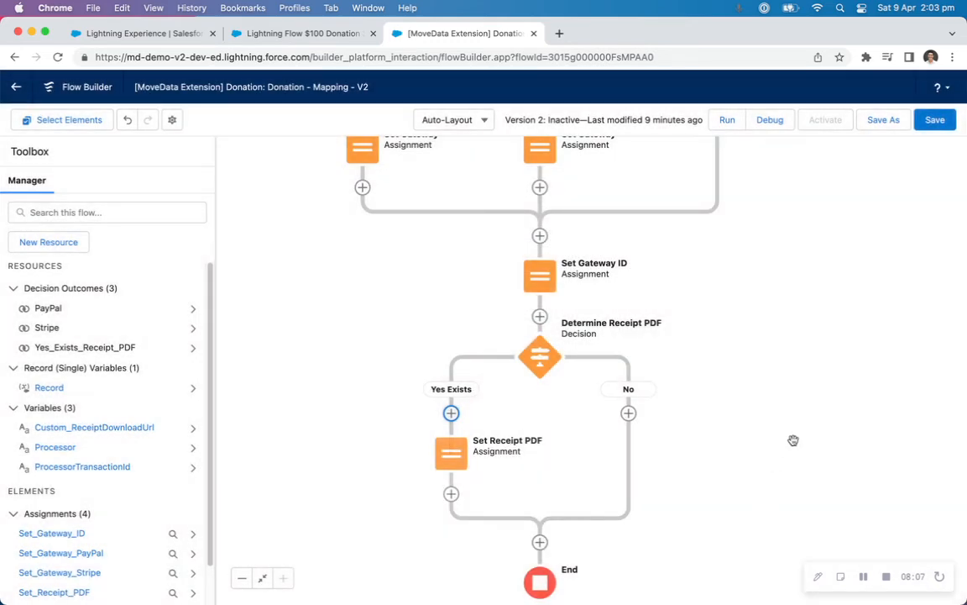
Save the flow as a new version under the same label and activate that version.
{"action": "left_click_drag", "start_coordinate": [821, 257], "coordinate": [768, 352]}
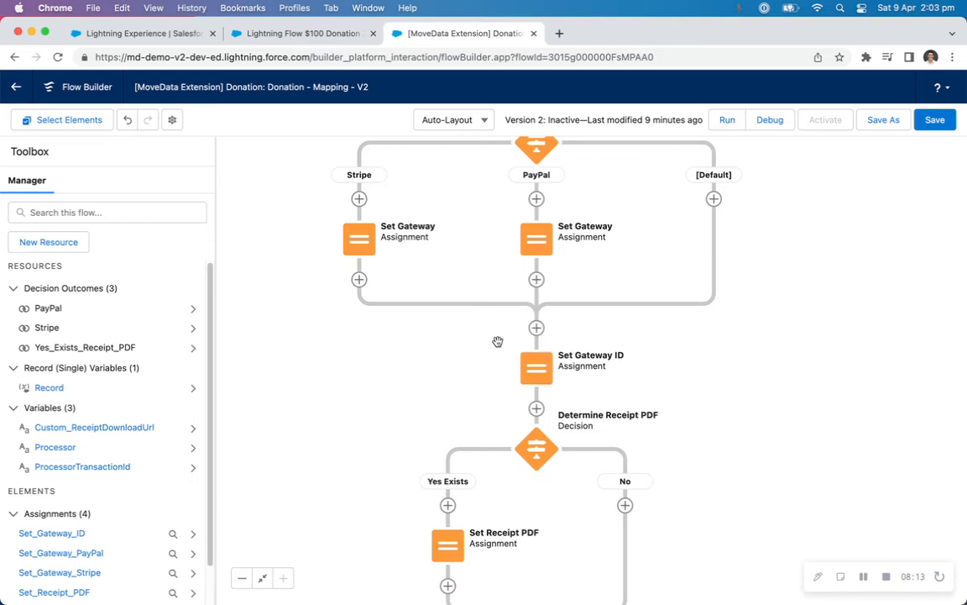
{"action": "scroll", "coordinate": [755, 274], "scroll_direction": "down", "scroll_amount": 2}
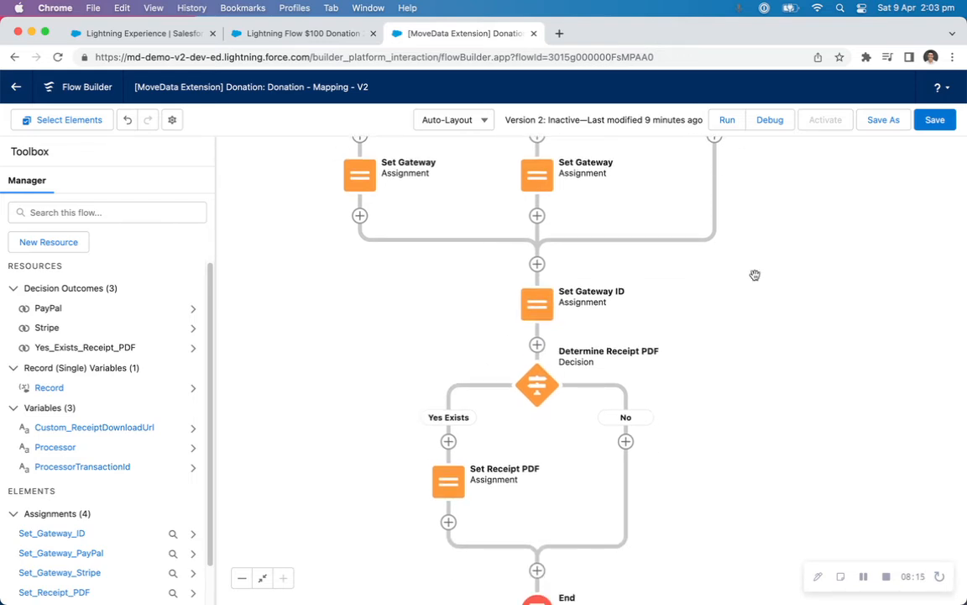
{"action": "left_click", "coordinate": [884, 120]}
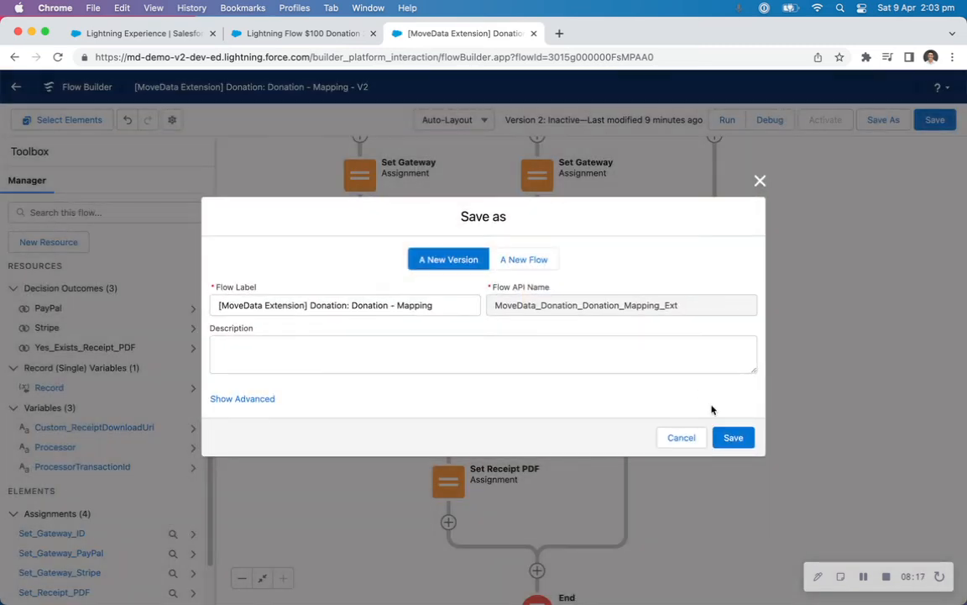
{"action": "left_click", "coordinate": [734, 436]}
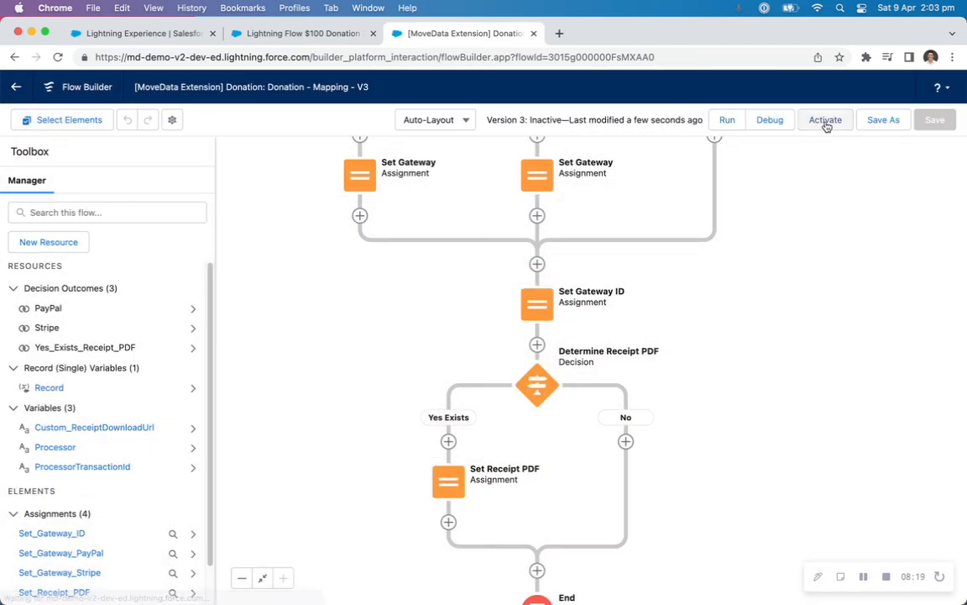
{"action": "left_click", "coordinate": [824, 120]}
Switch to the MoveData notification's details and requeue it for reprocessing without changing its payload.
{"action": "left_click", "coordinate": [158, 34]}
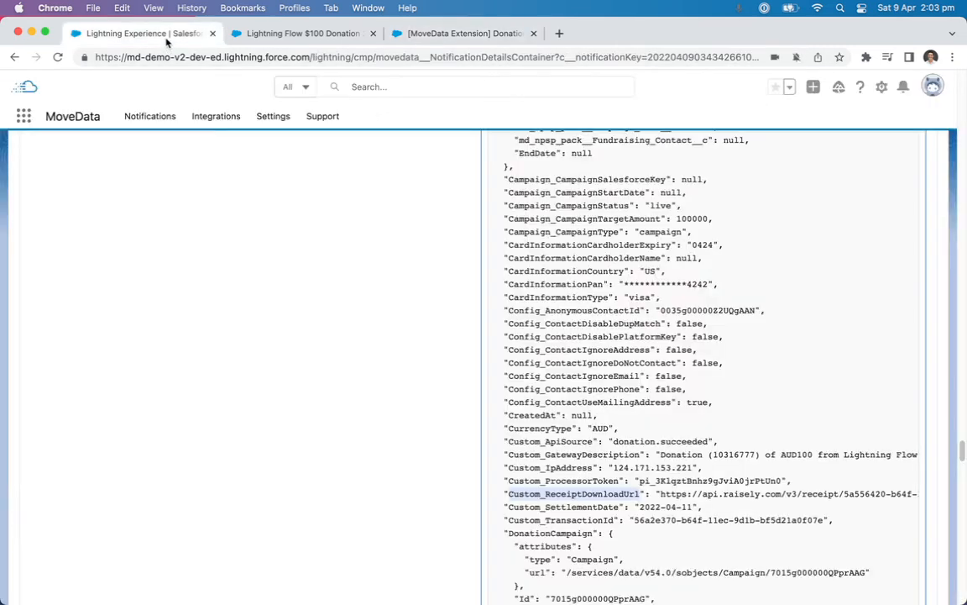
{"action": "scroll", "coordinate": [516, 262], "scroll_direction": "up", "scroll_amount": 15}
{"action": "scroll", "coordinate": [517, 260], "scroll_direction": "up", "scroll_amount": 20}
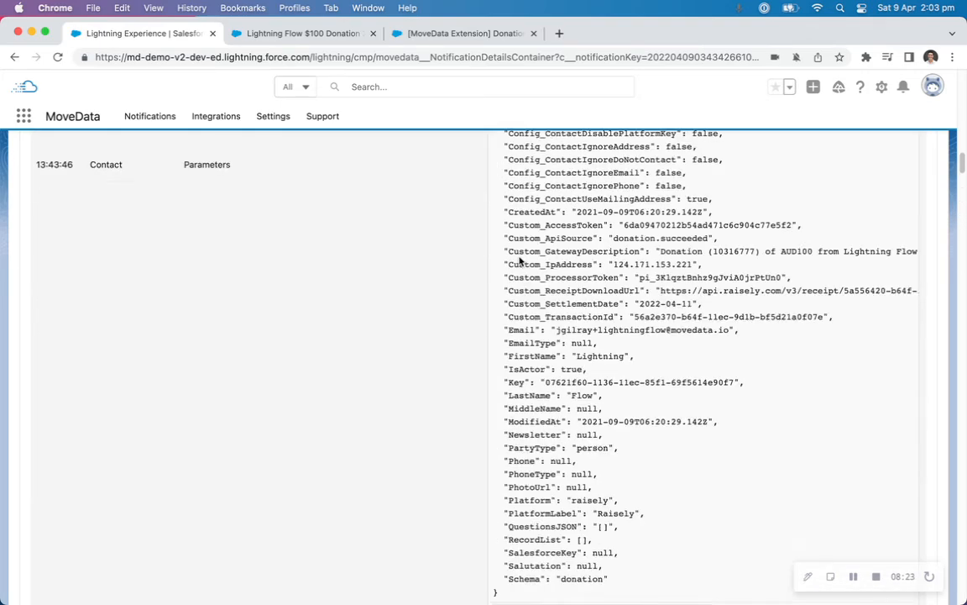
{"action": "left_click", "coordinate": [799, 159]}
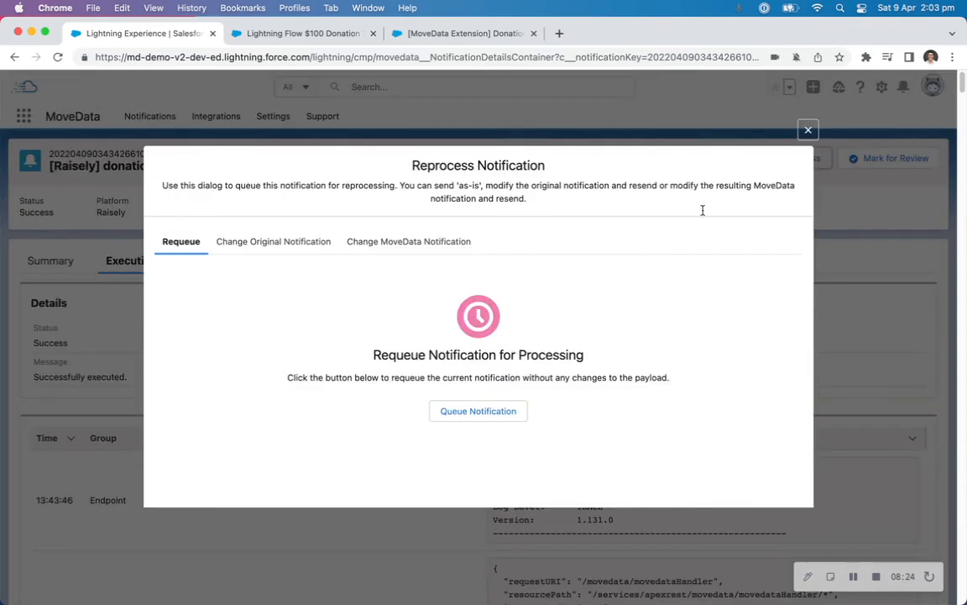
{"action": "left_click", "coordinate": [484, 410]}
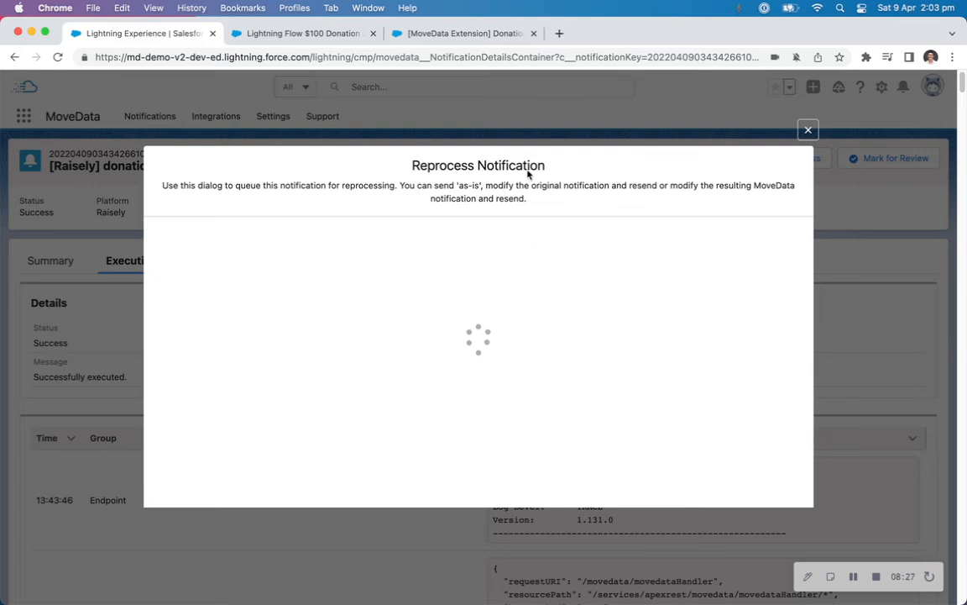
Return to the Donation Mapping flow and review the outcomes and conditions of the Determine Processor decision.
{"action": "left_click_drag", "start_coordinate": [443, 34], "coordinate": [336, 33]}
{"action": "scroll", "coordinate": [812, 449], "scroll_direction": "up", "scroll_amount": 3}
{"action": "scroll", "coordinate": [812, 450], "scroll_direction": "up", "scroll_amount": 3}
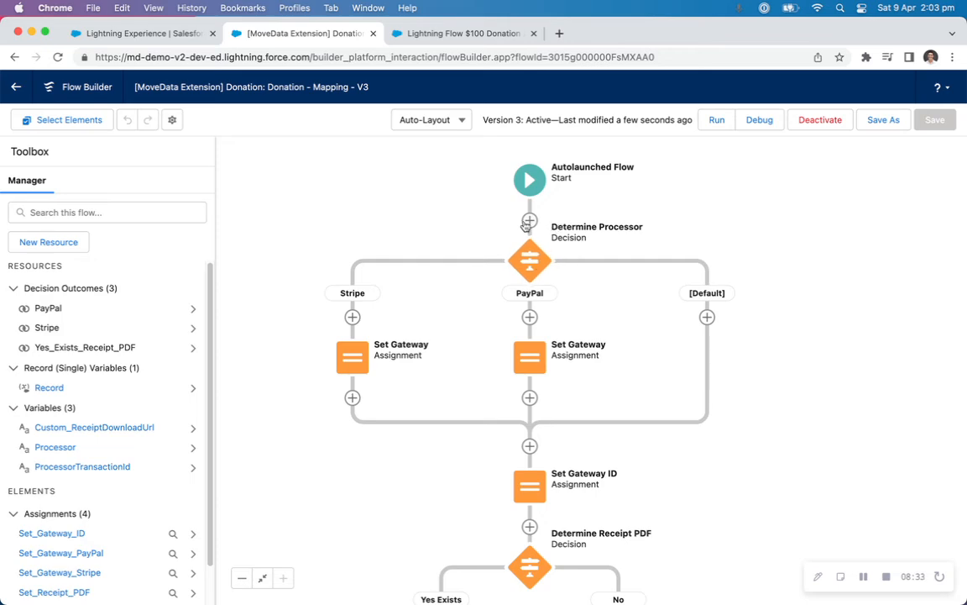
{"action": "left_click", "coordinate": [530, 261]}
{"action": "left_click", "coordinate": [458, 390]}
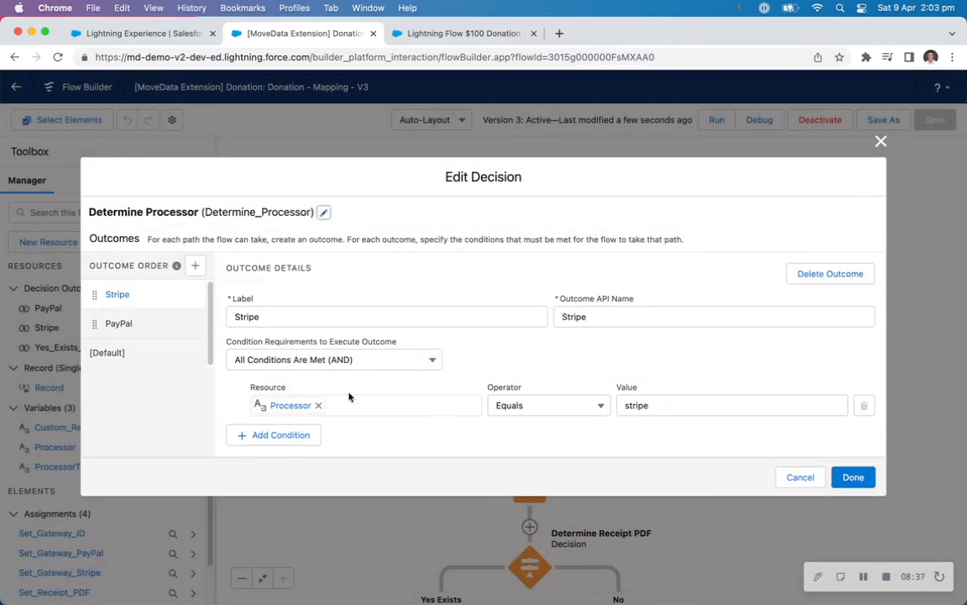
{"action": "left_click", "coordinate": [118, 324]}
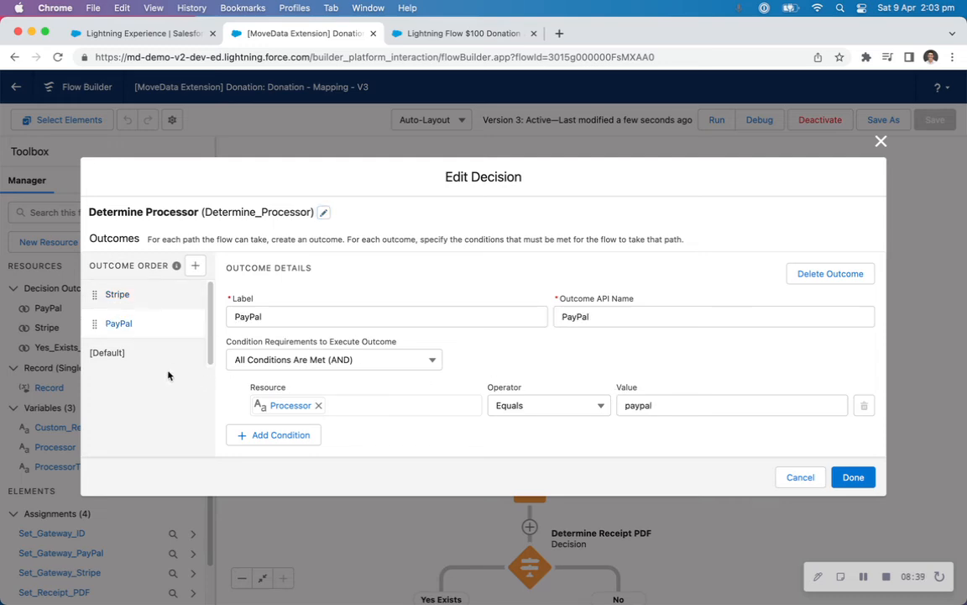
{"action": "left_click", "coordinate": [136, 358]}
{"action": "left_click", "coordinate": [785, 497]}
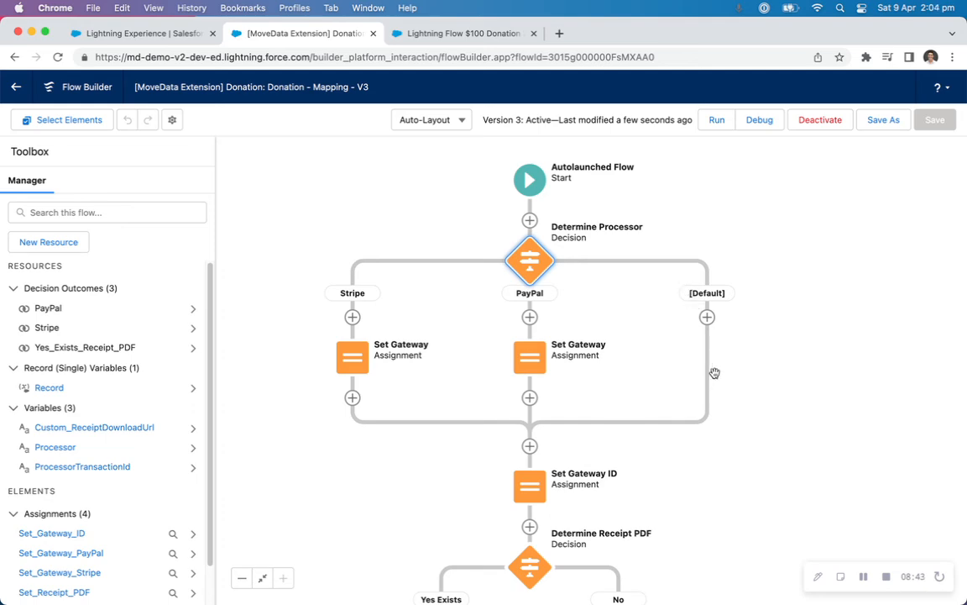
Review the variable assignments in both Set Gateway elements, Set Gateway ID and Set Receipt PDF, leaving each unchanged.
{"action": "double_click", "coordinate": [351, 372]}
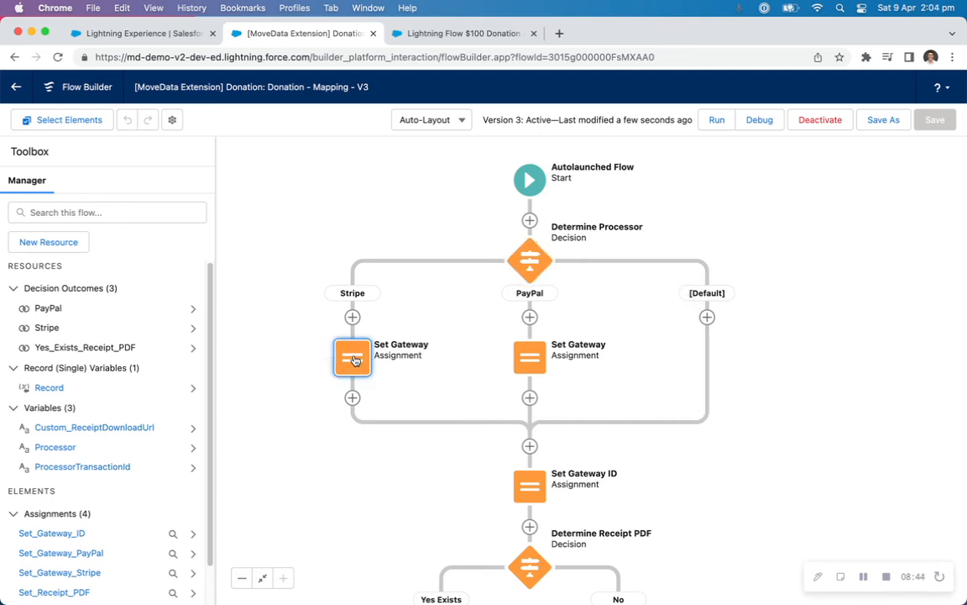
{"action": "left_click", "coordinate": [672, 420]}
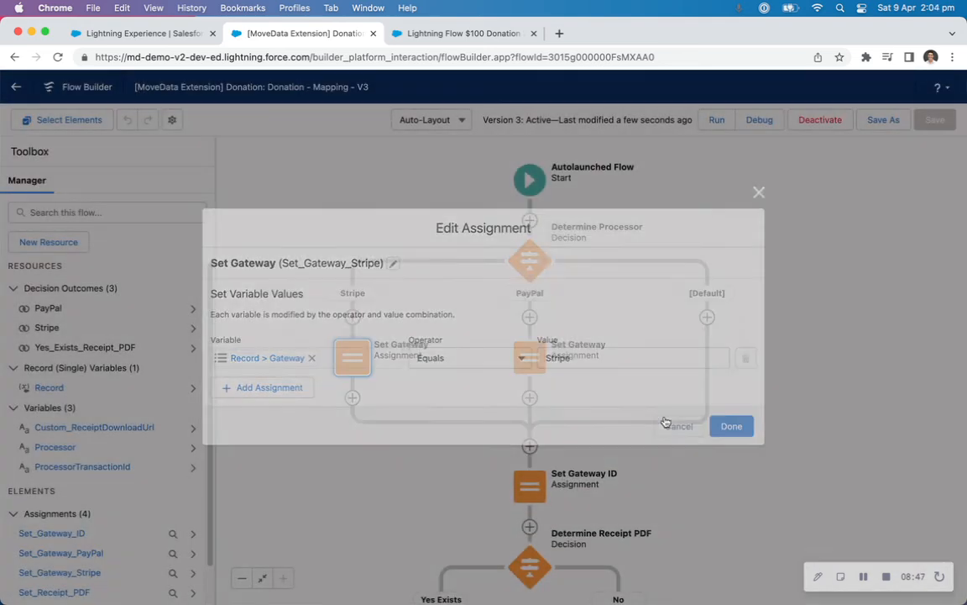
{"action": "double_click", "coordinate": [529, 367]}
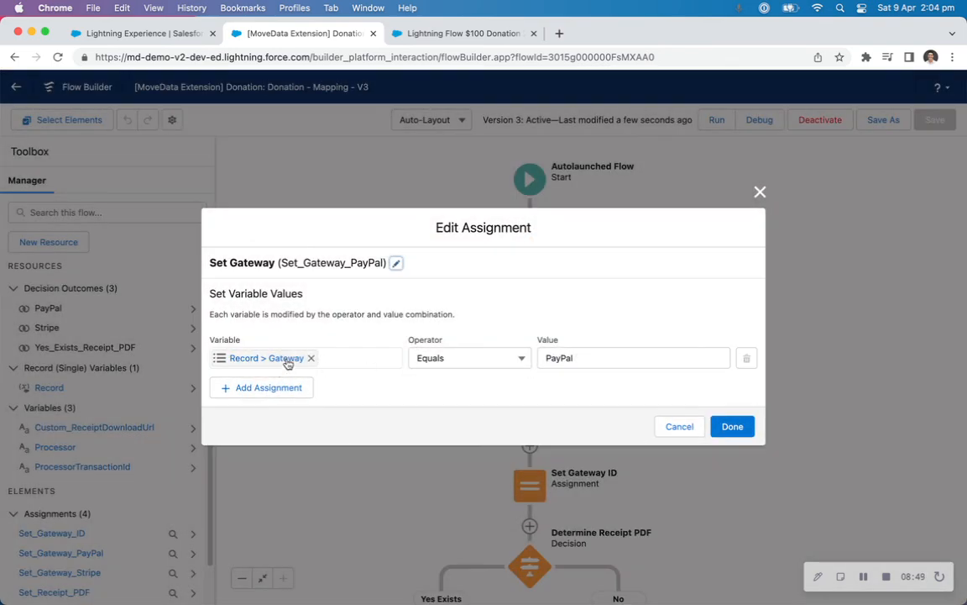
{"action": "left_click", "coordinate": [681, 426]}
{"action": "scroll", "coordinate": [735, 390], "scroll_direction": "down", "scroll_amount": 2}
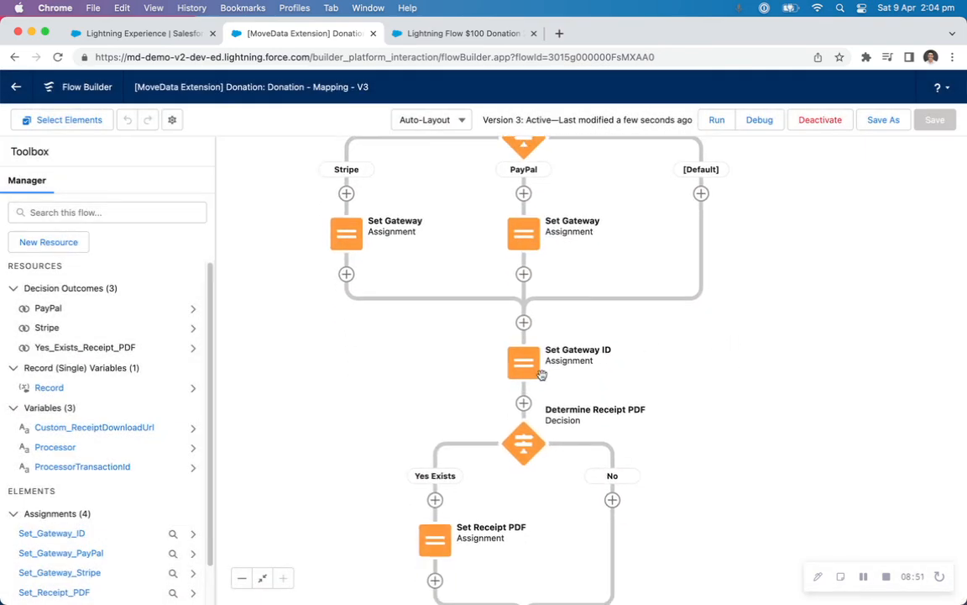
{"action": "double_click", "coordinate": [526, 357]}
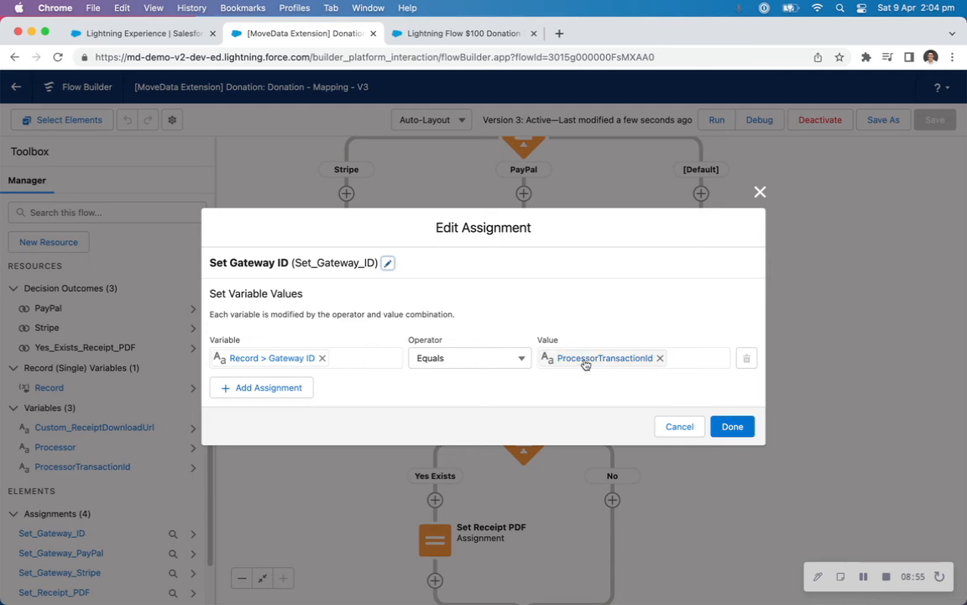
{"action": "left_click", "coordinate": [678, 427]}
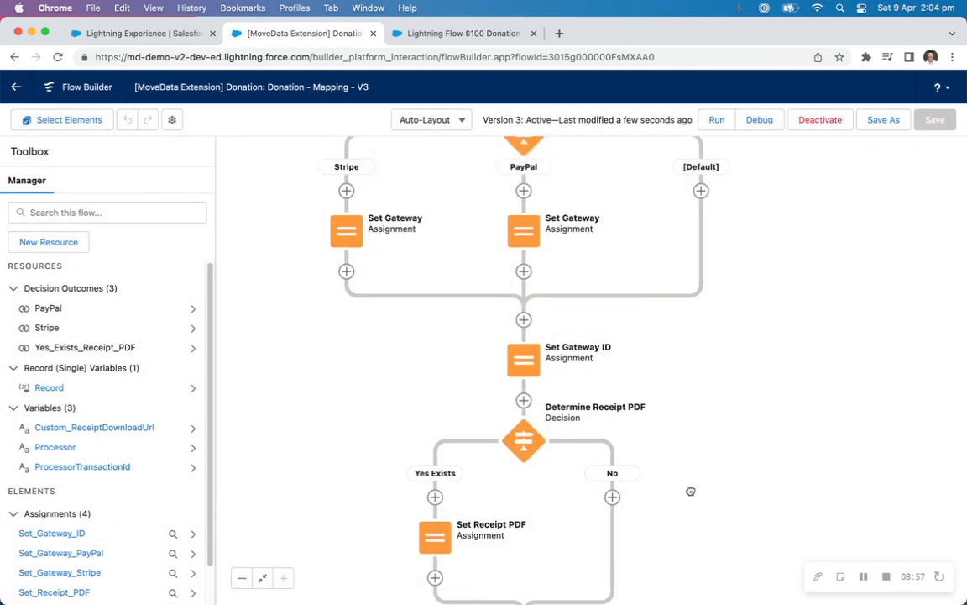
{"action": "left_click_drag", "start_coordinate": [687, 491], "coordinate": [707, 317]}
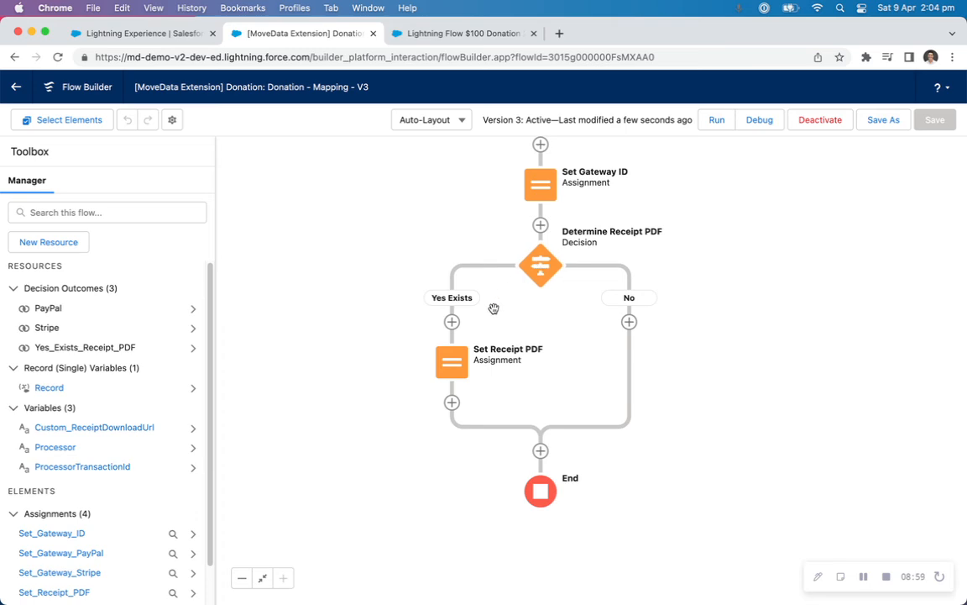
{"action": "double_click", "coordinate": [452, 363]}
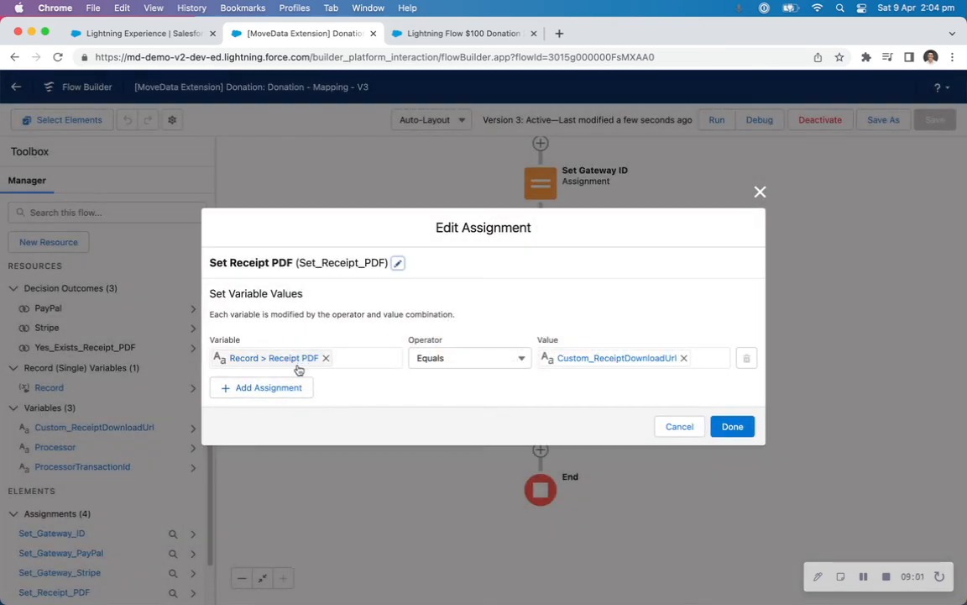
{"action": "left_click", "coordinate": [679, 426]}
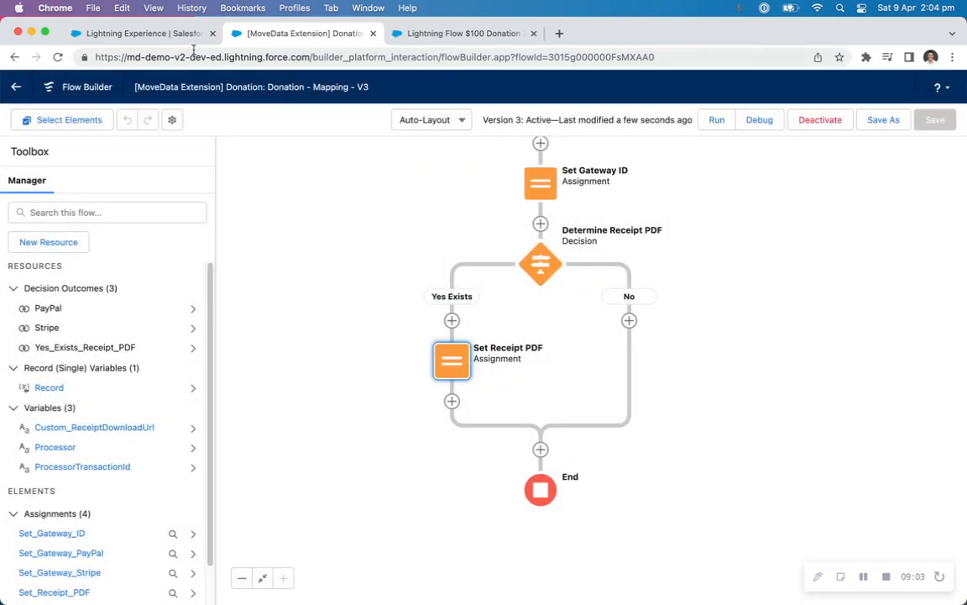
Open the donation opportunity listed in the reprocessed notification's records in a new browser tab.
{"action": "left_click", "coordinate": [176, 36]}
{"action": "scroll", "coordinate": [210, 335], "scroll_direction": "down", "scroll_amount": 5}
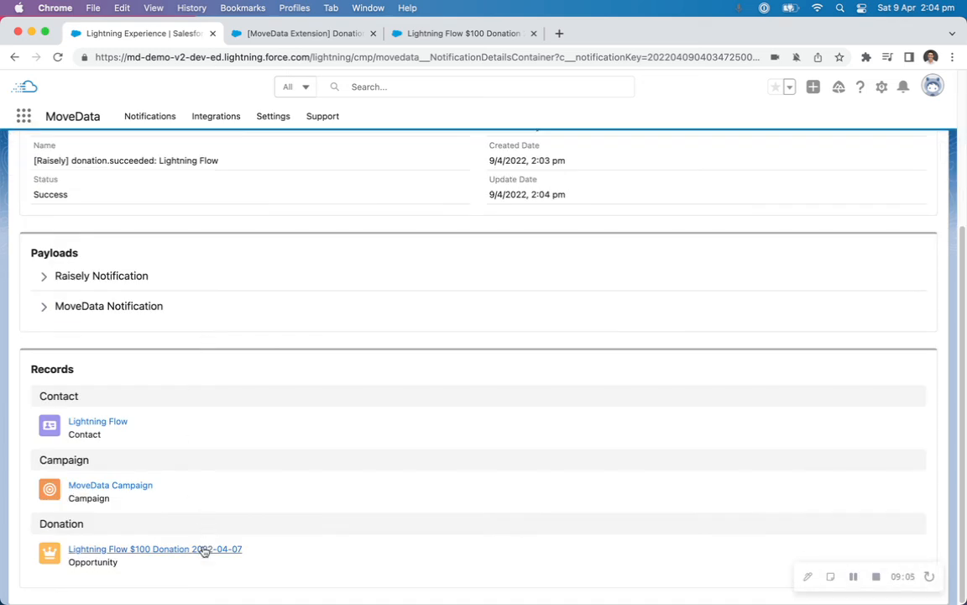
{"action": "right_click", "coordinate": [206, 547]}
{"action": "left_click", "coordinate": [265, 385]}
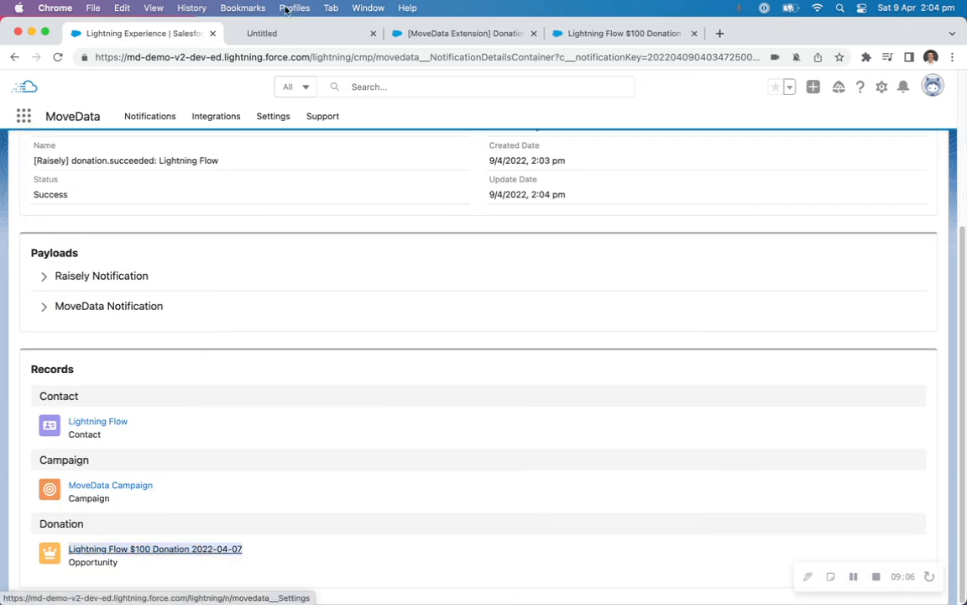
{"action": "left_click", "coordinate": [275, 35]}
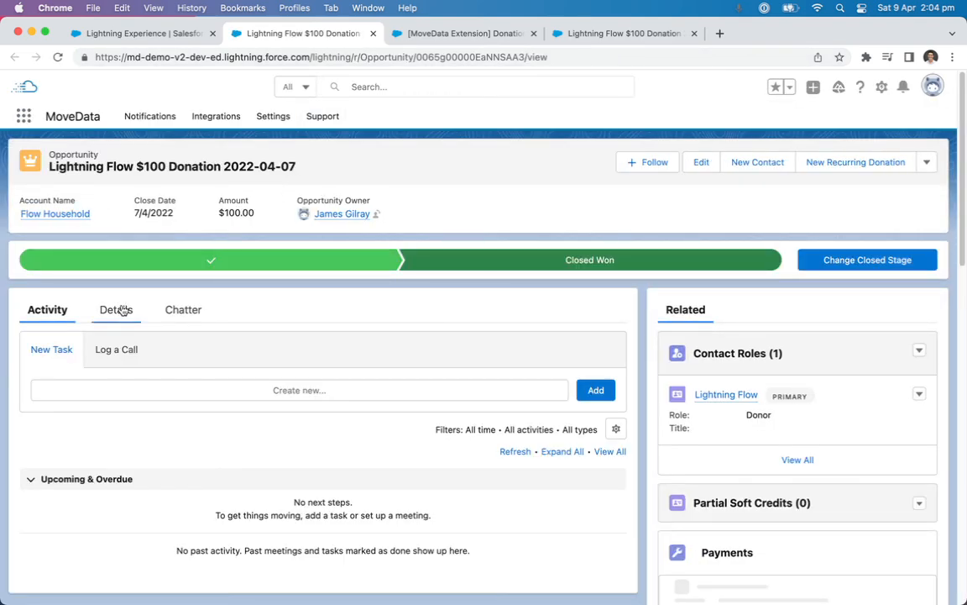
Examine the Receipt PDF, Gateway and Gateway ID fields in the reprocessed donation opportunity's details.
{"action": "left_click", "coordinate": [123, 310]}
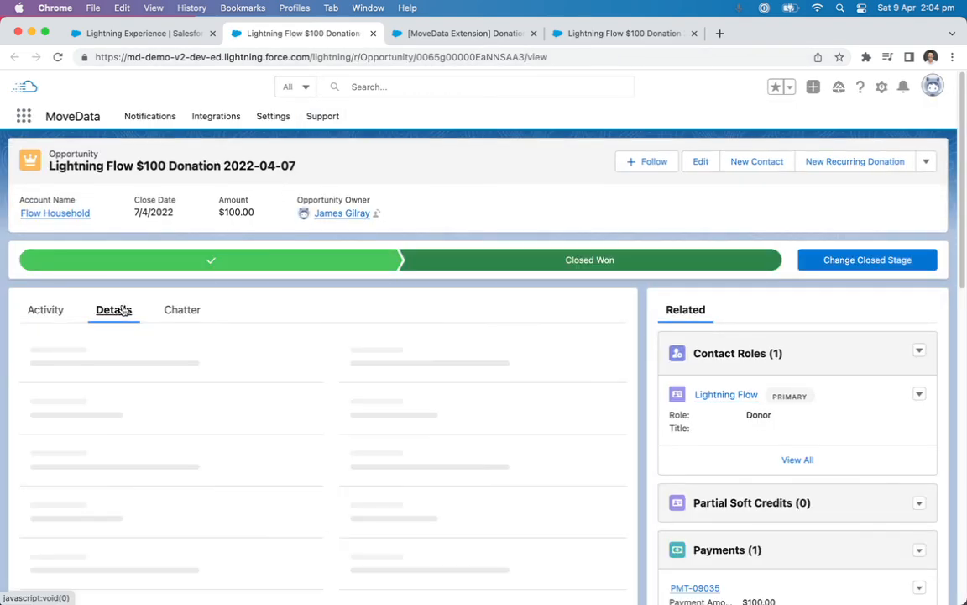
{"action": "scroll", "coordinate": [220, 307], "scroll_direction": "down", "scroll_amount": 2}
{"action": "scroll", "coordinate": [220, 307], "scroll_direction": "down", "scroll_amount": 2}
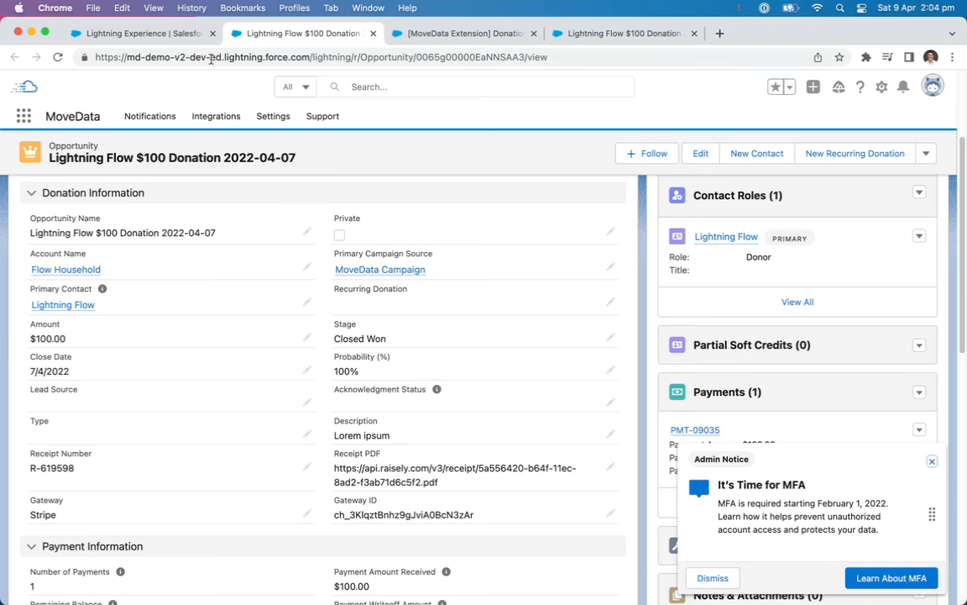
Return to the reprocessed MoveData notification and open the log of Execution #1.
{"action": "left_click", "coordinate": [164, 35]}
{"action": "scroll", "coordinate": [143, 218], "scroll_direction": "up", "scroll_amount": 2}
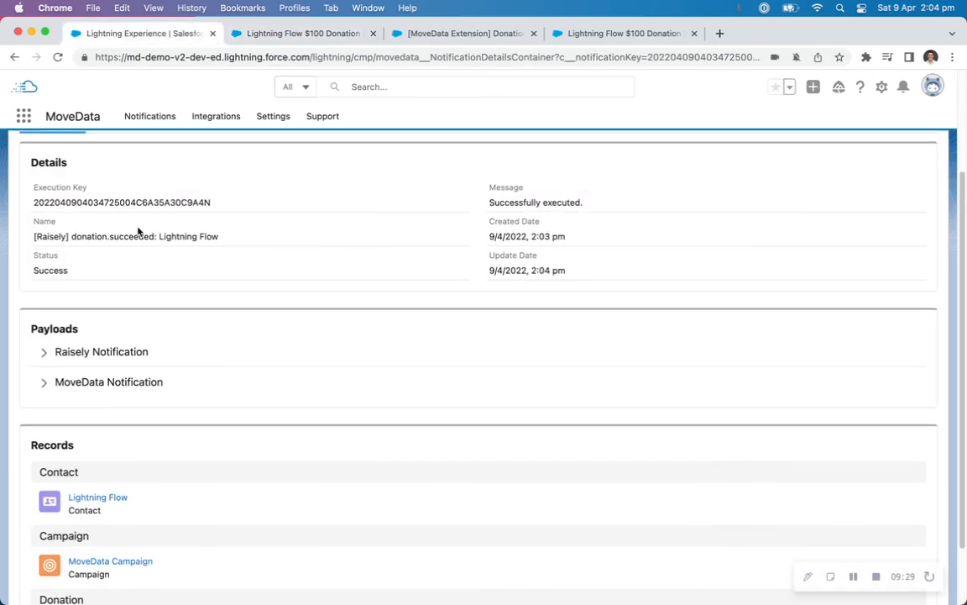
{"action": "scroll", "coordinate": [138, 231], "scroll_direction": "up", "scroll_amount": 3}
{"action": "left_click", "coordinate": [139, 261]}
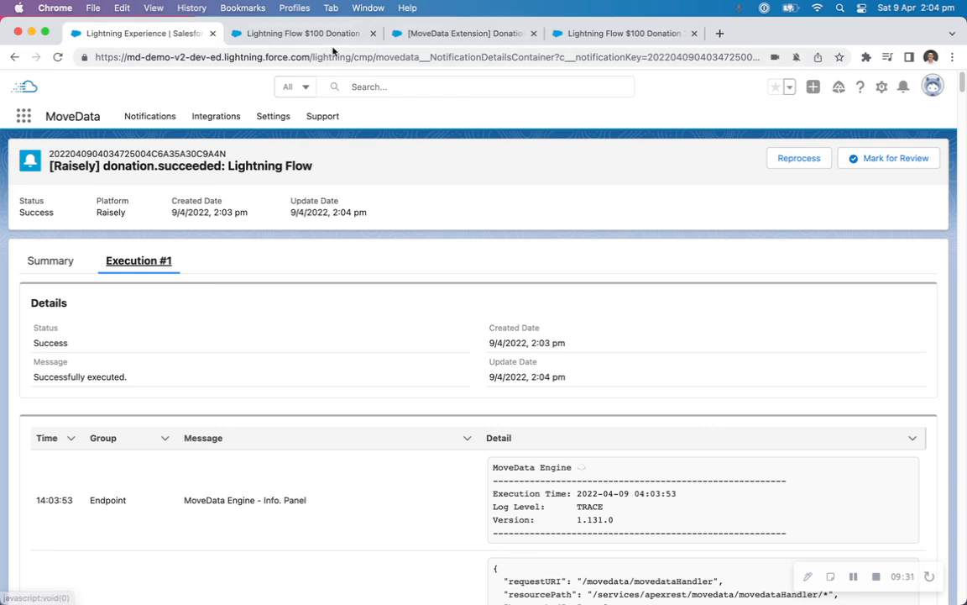
Check the previously loaded view of the donation opportunity for comparison, and return to the Donation Mapping flow's Gateway ID and Receipt PDF elements.
{"action": "left_click", "coordinate": [574, 35]}
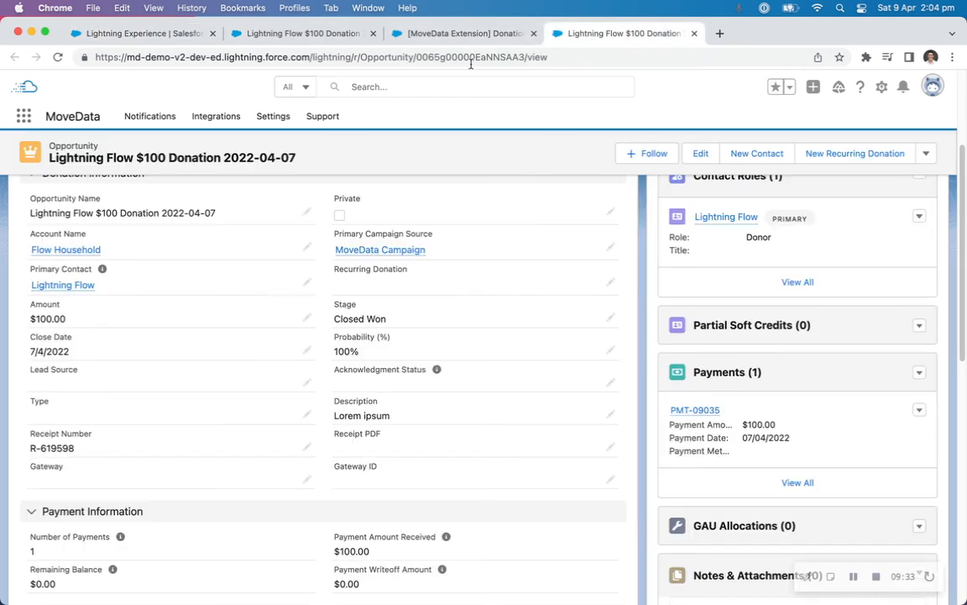
{"action": "left_click", "coordinate": [466, 35]}
{"action": "left_click_drag", "start_coordinate": [466, 208], "coordinate": [468, 248]}
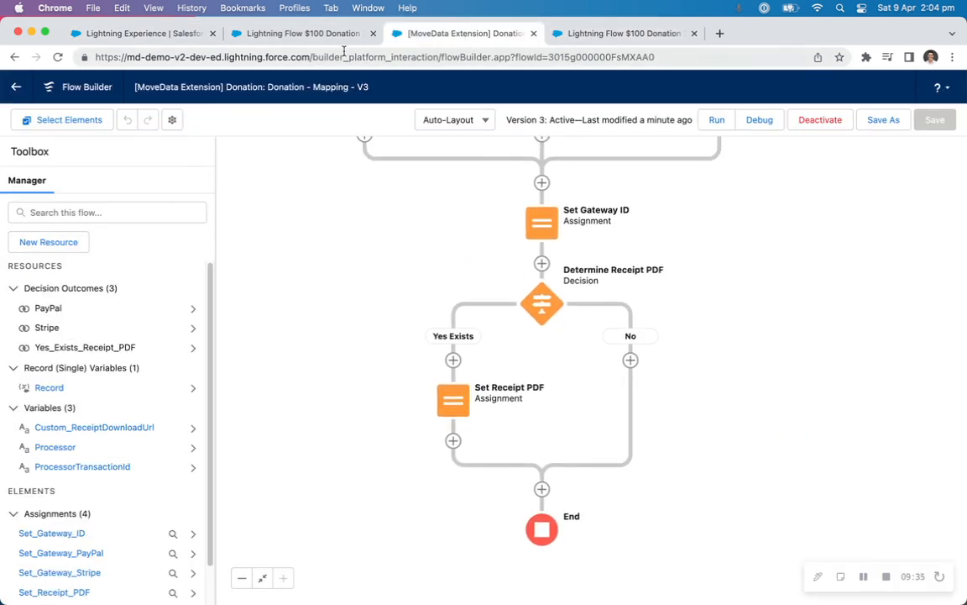